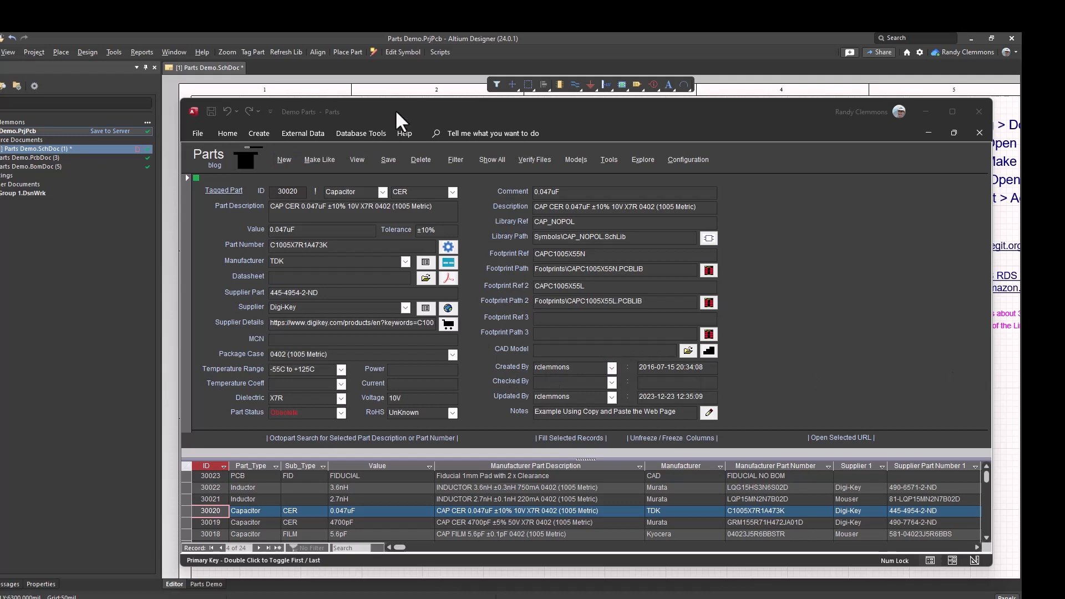
left_click_drag(390, 108, 393, 112)
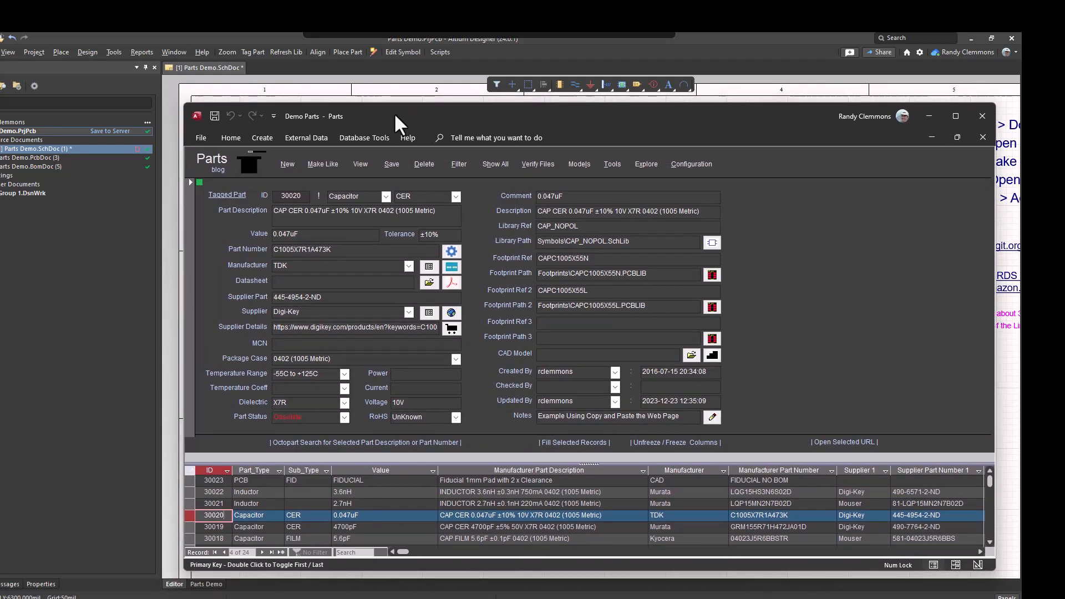
left_click_drag(393, 112, 388, 114)
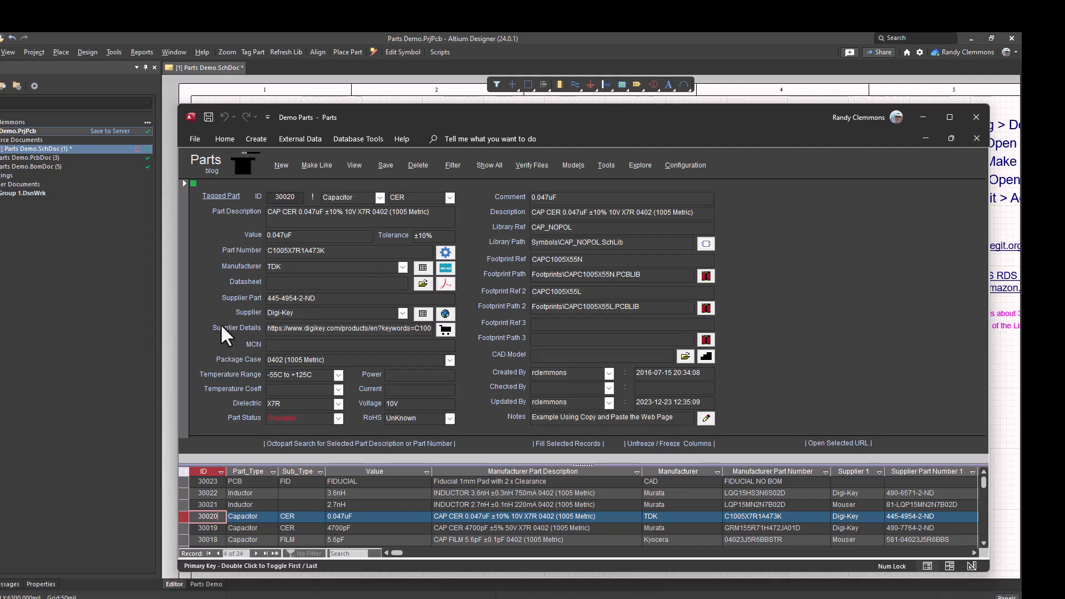
Browse the capacitor and inductor records 30019 to 30022 in the parts table.
key("F6")
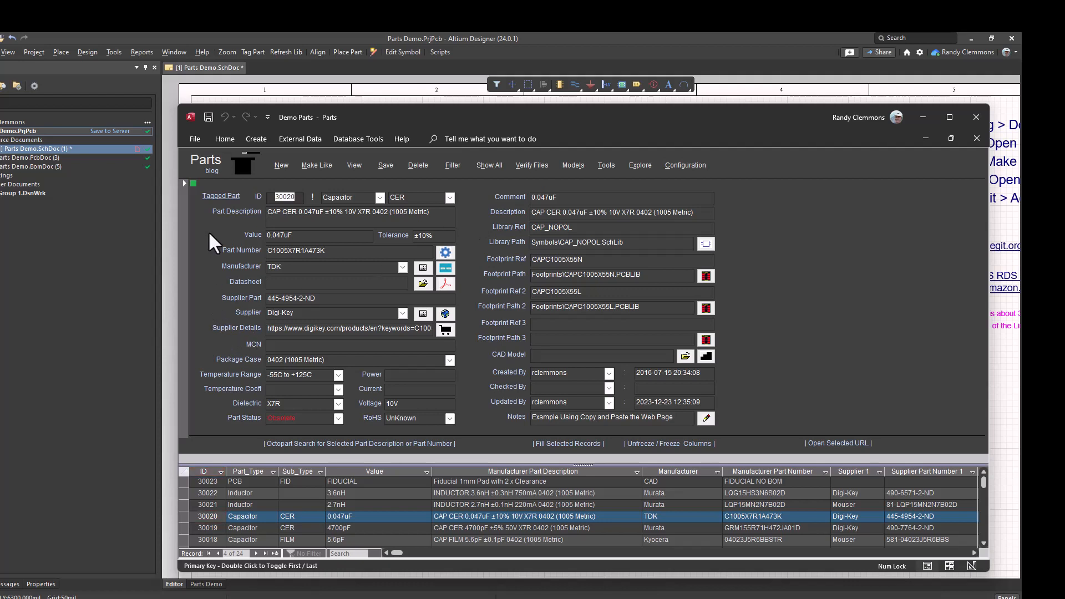
left_click(224, 525)
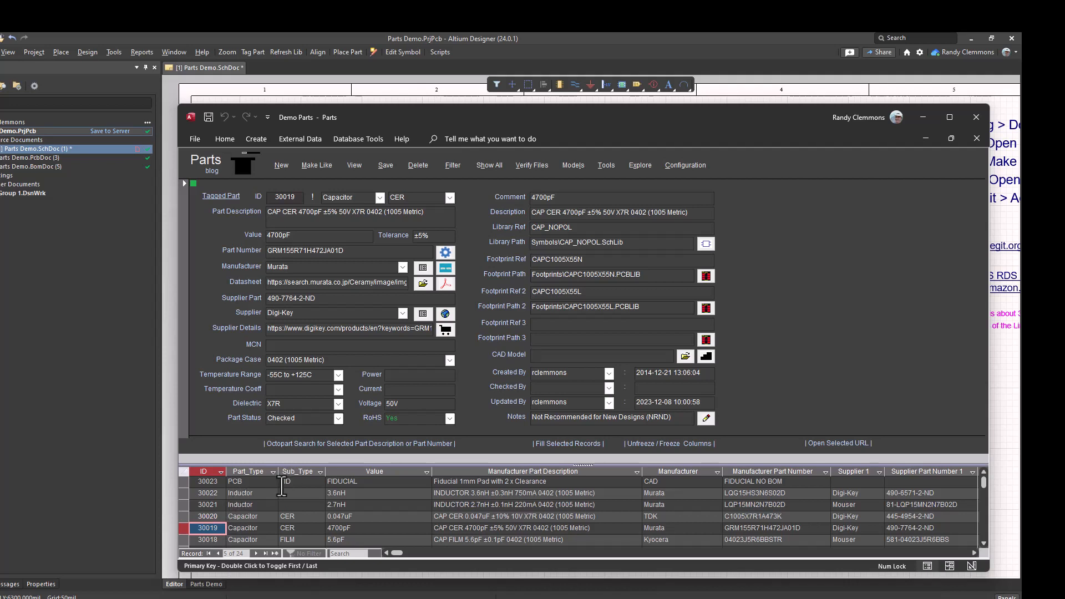
left_click(183, 493)
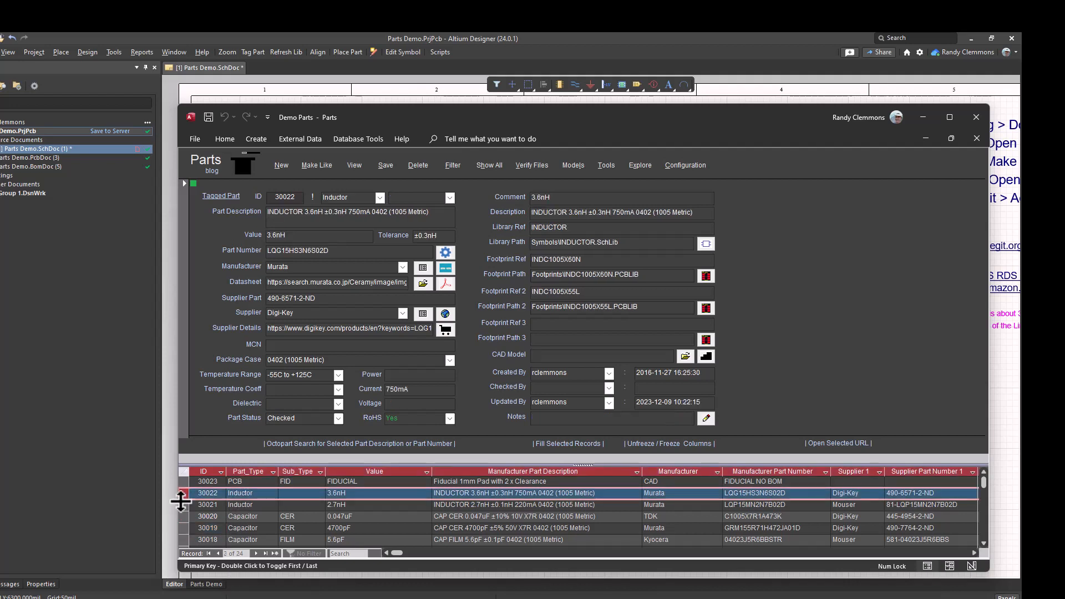
left_click(183, 504)
left_click(183, 517)
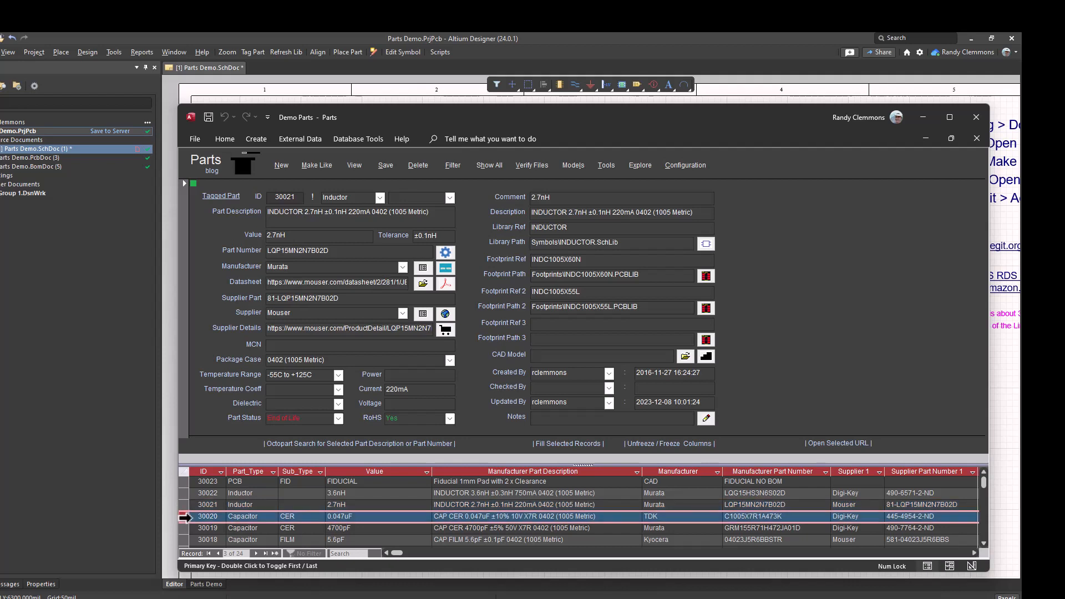
left_click(184, 528)
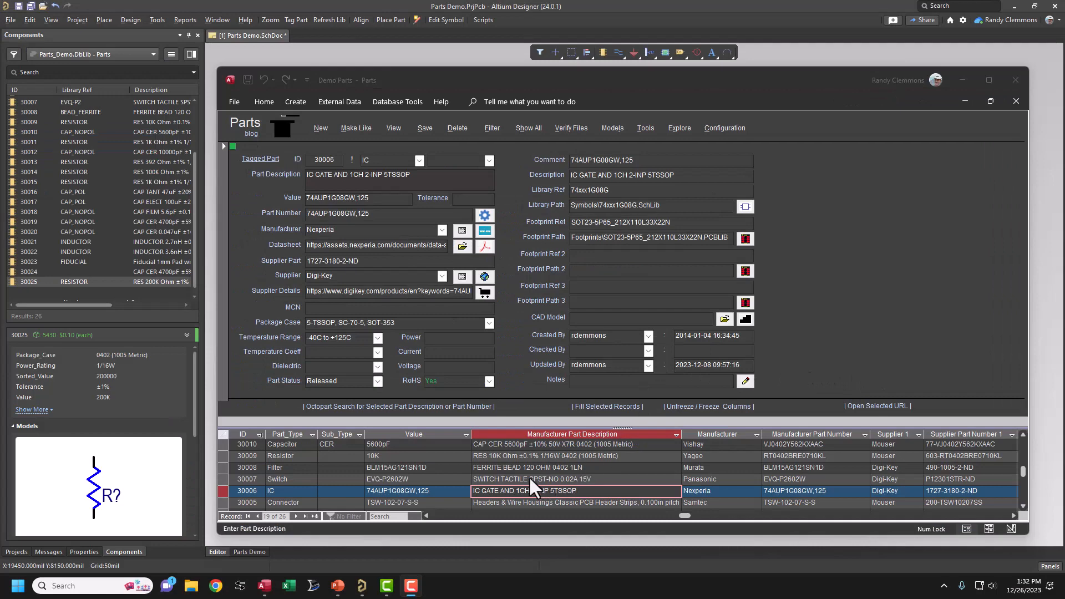
Open the Digi-Key supplier page for the 10000pF capacitor record 30012 and move the browser window aside to expose the parts form.
left_click(498, 457)
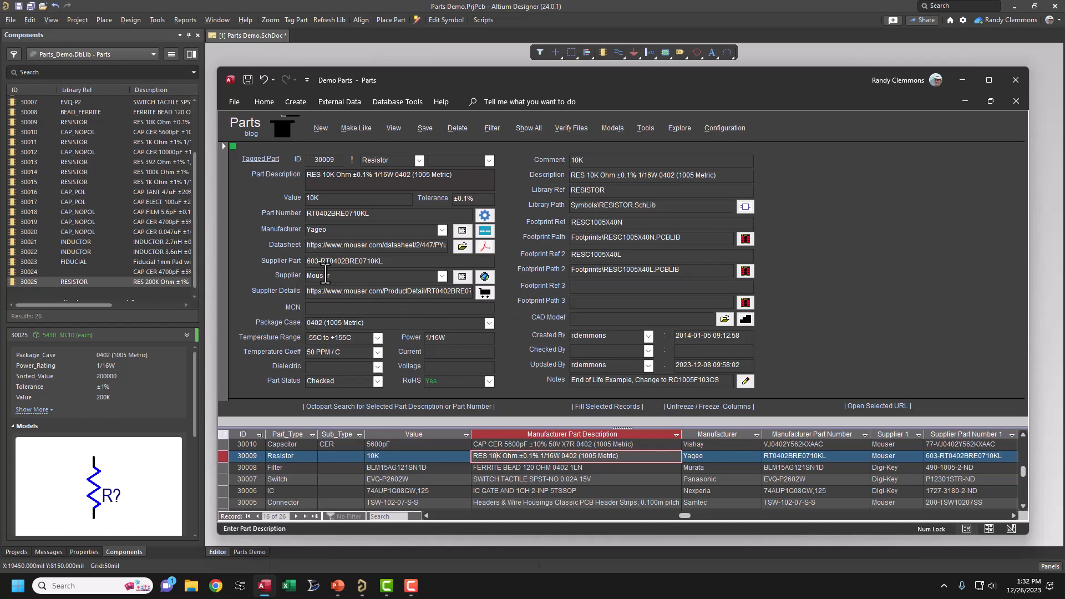
scroll(475, 473, "up", 1)
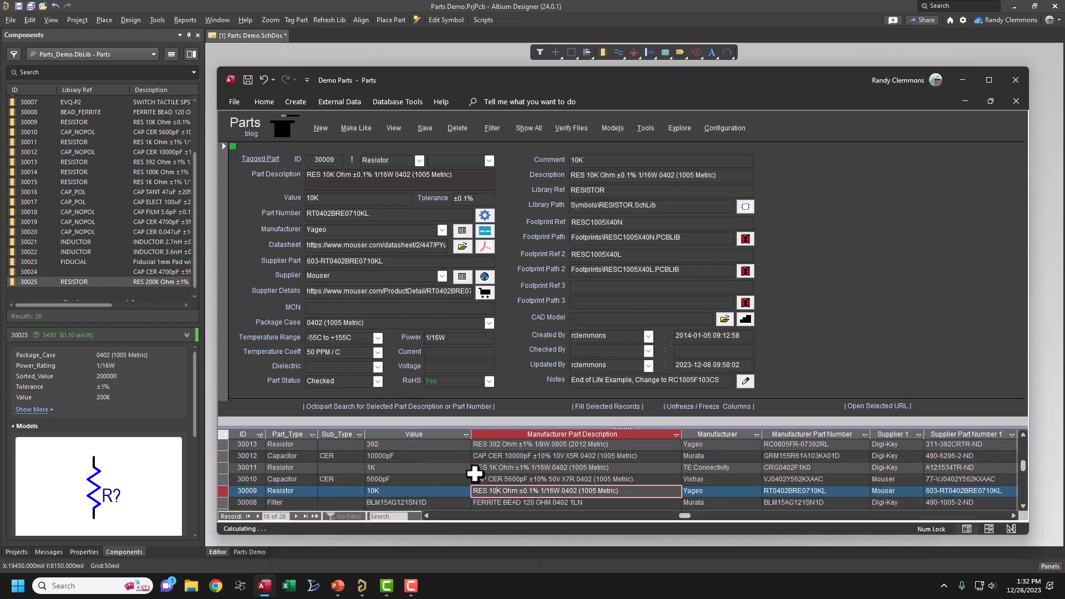
left_click(480, 456)
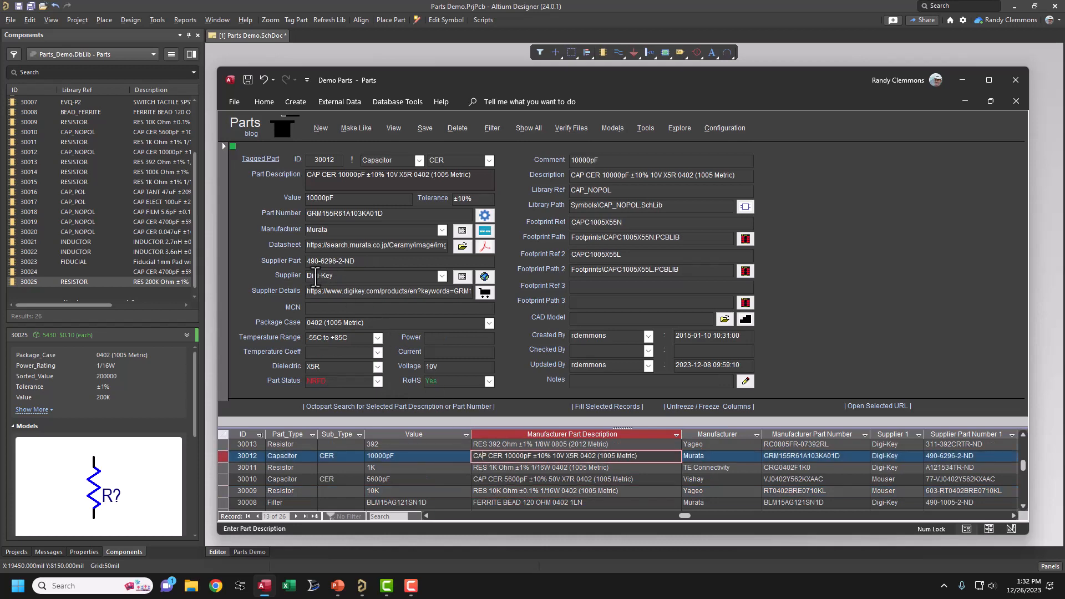
left_click(482, 294)
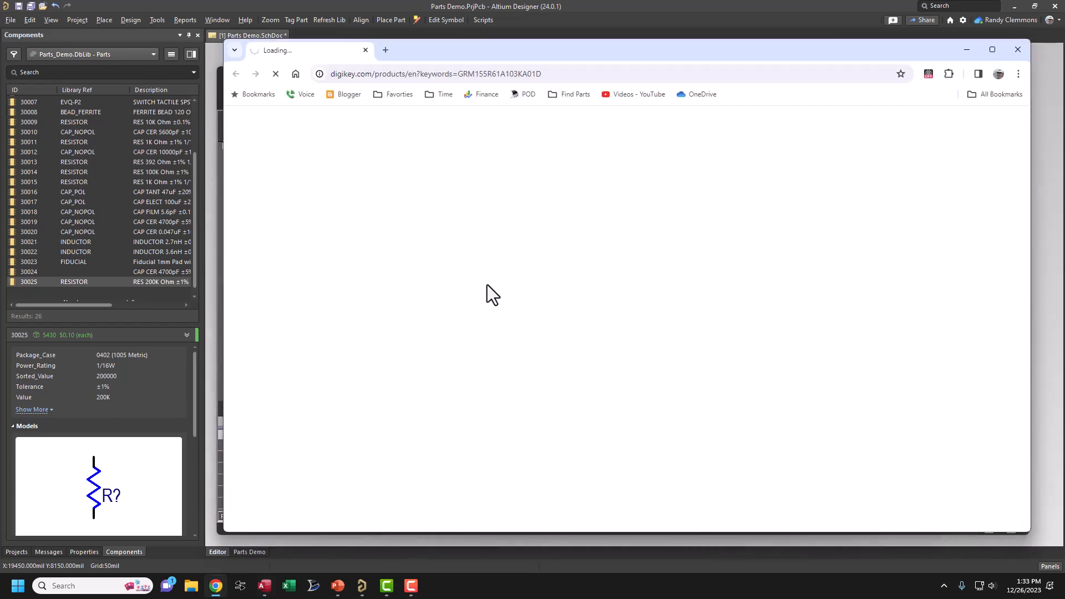
left_click_drag(456, 52, 612, 117)
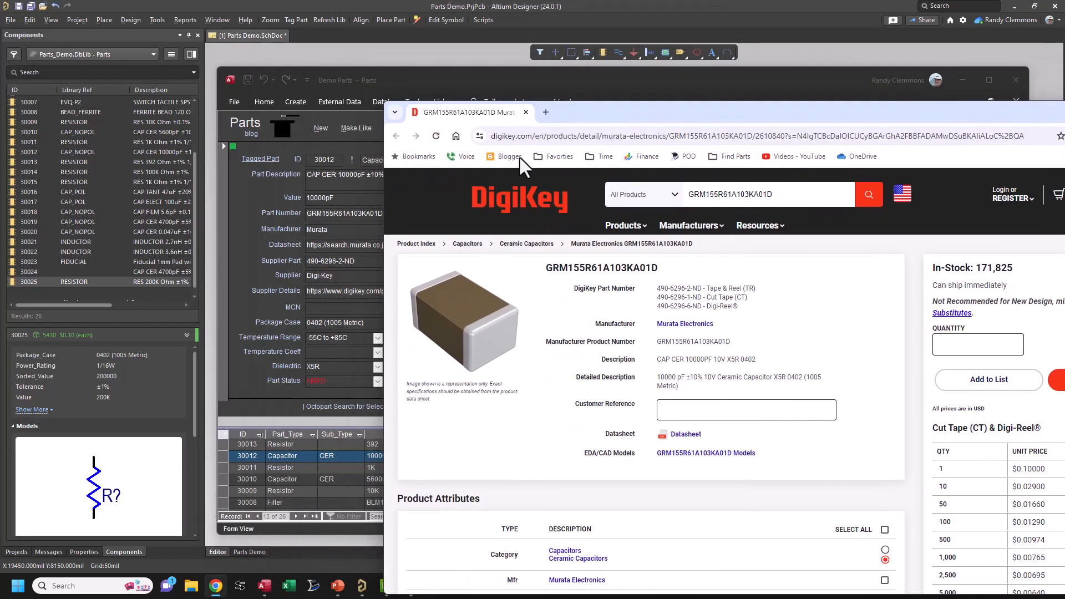
Create a new blank part record and fill it with the whole content of the DigiKey page for GRM155R61A103KA01D.
left_click(319, 130)
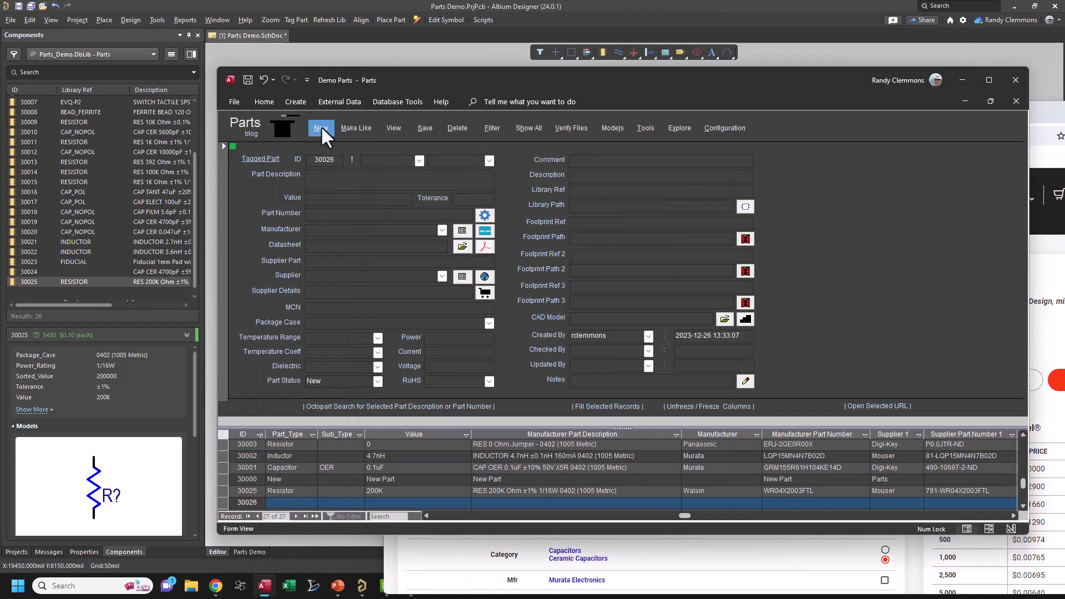
left_click(643, 561)
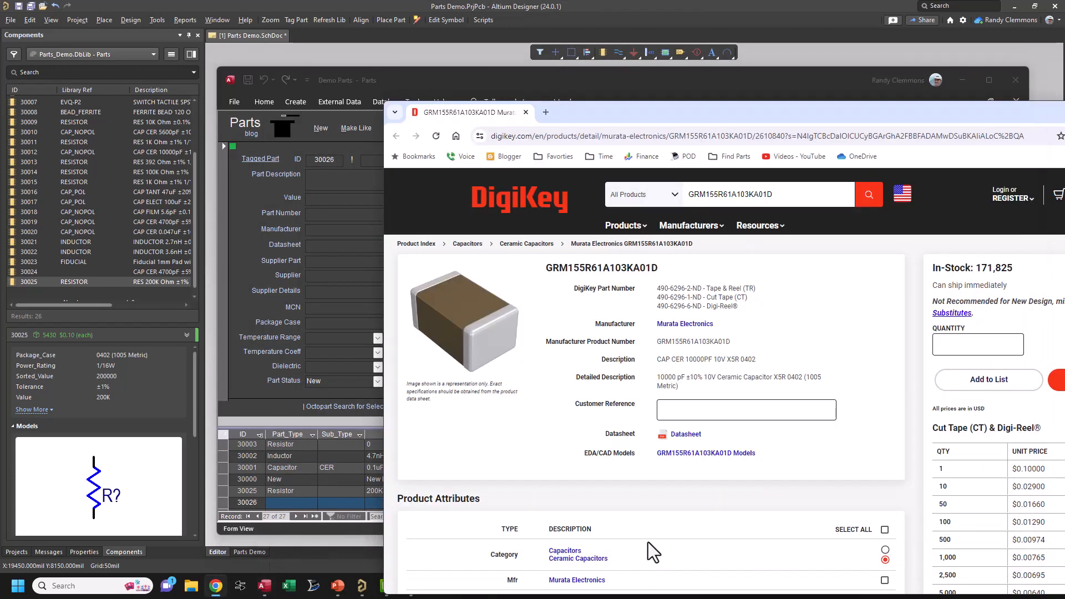
key("ctrl+a")
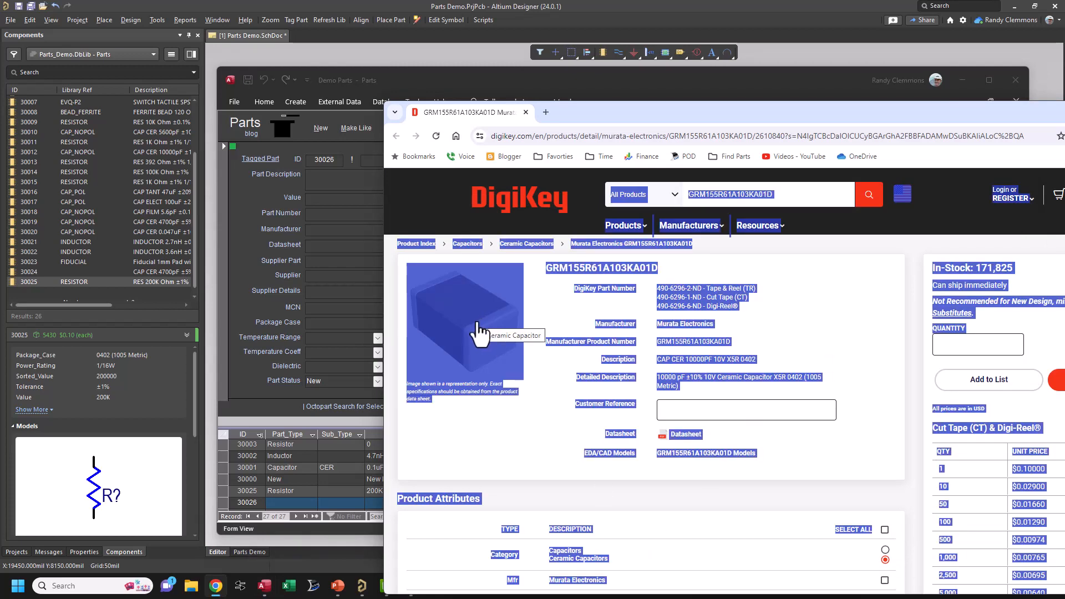
left_click_drag(480, 333, 281, 127)
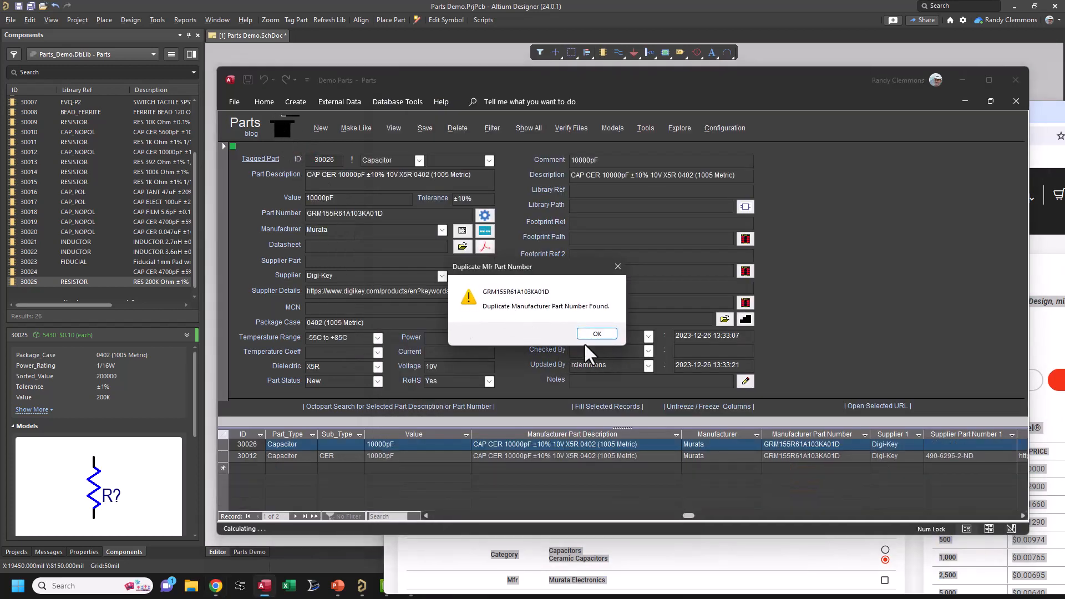
left_click(592, 335)
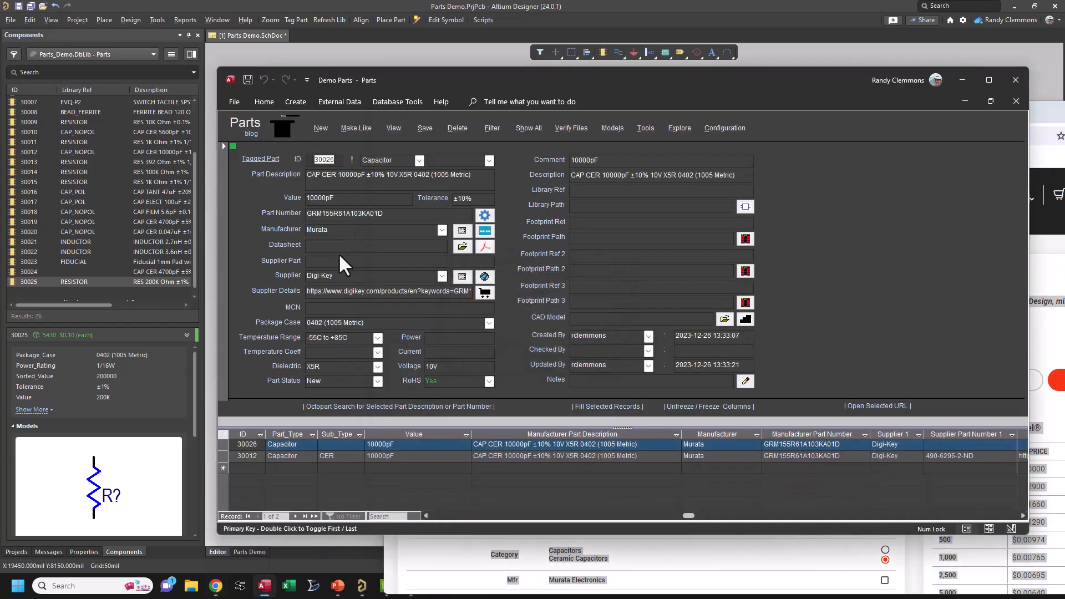
Fill the new record's Datasheet field with the datasheet link from the DigiKey product page.
left_click(668, 558)
left_click(787, 458)
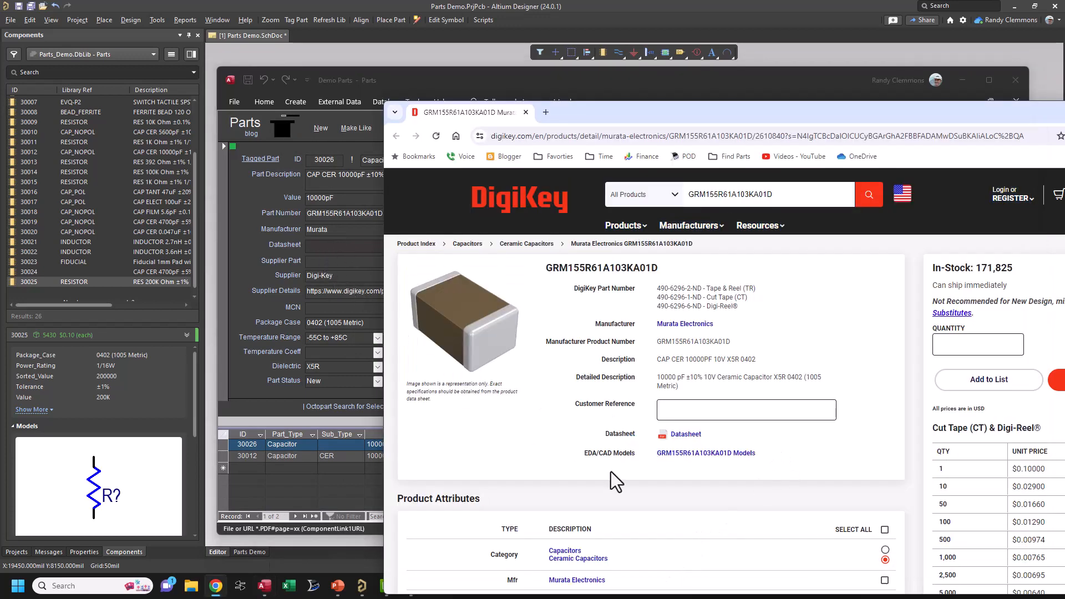
left_click_drag(683, 435, 330, 246)
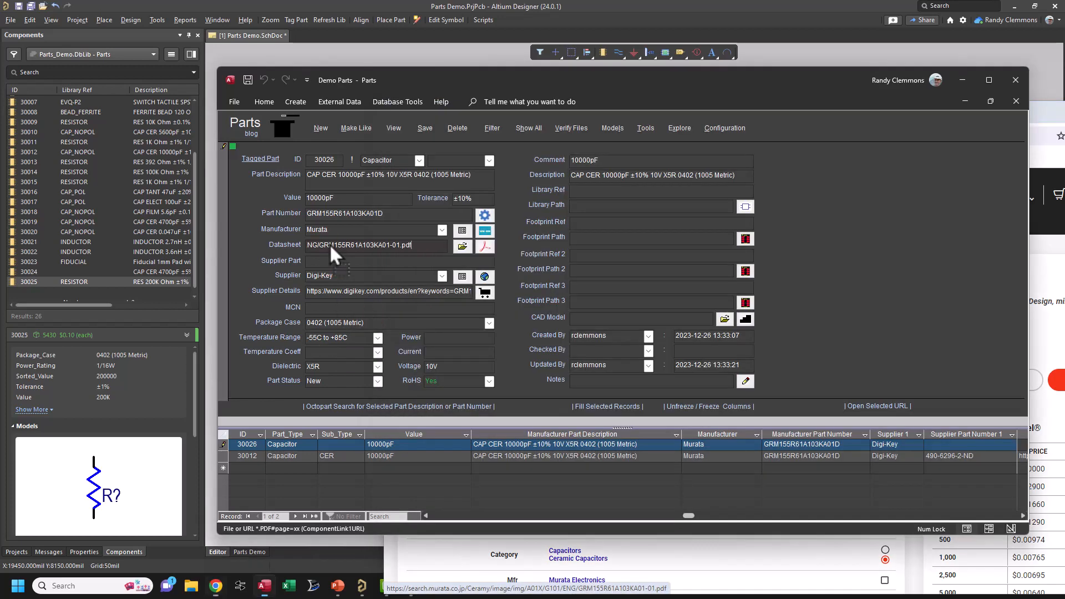
Copy the cut tape part number 490-6296-1-ND from the DigiKey page into the record's Supplier Part field.
left_click(688, 565)
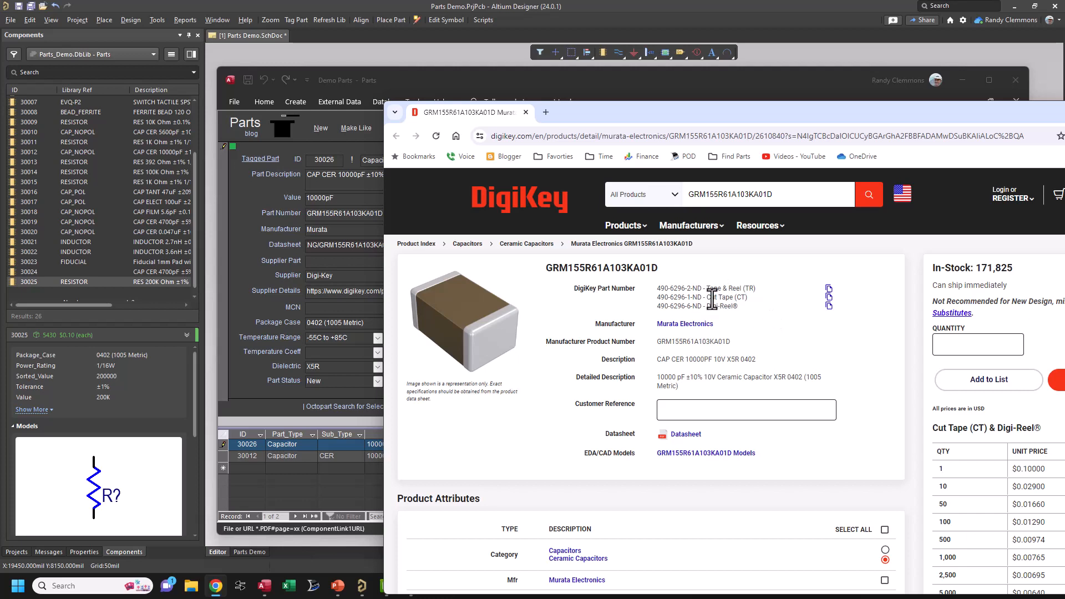
left_click(829, 297)
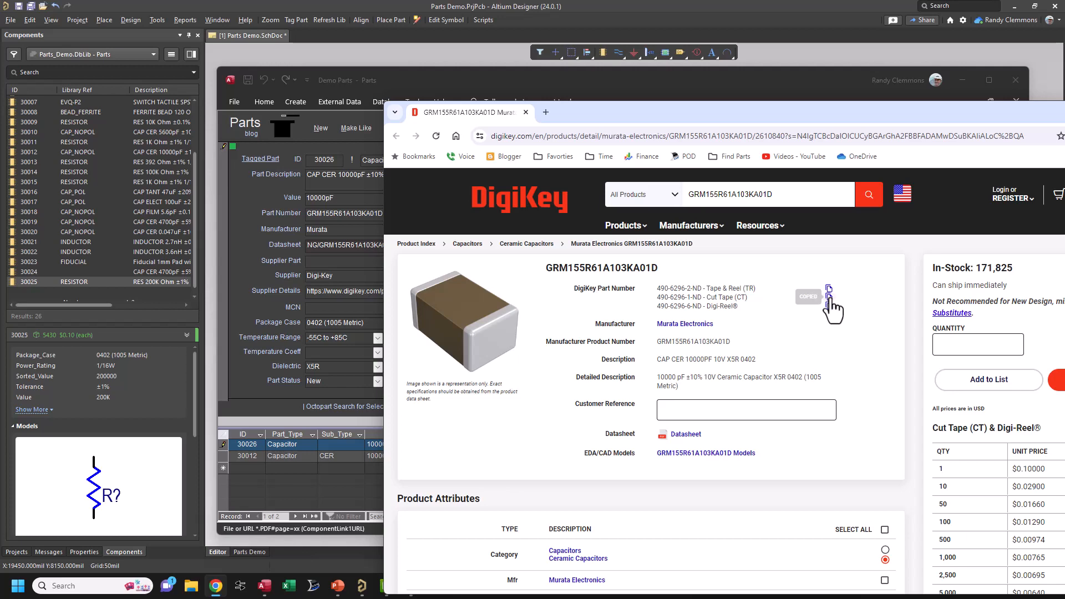
left_click(306, 260)
right_click(325, 264)
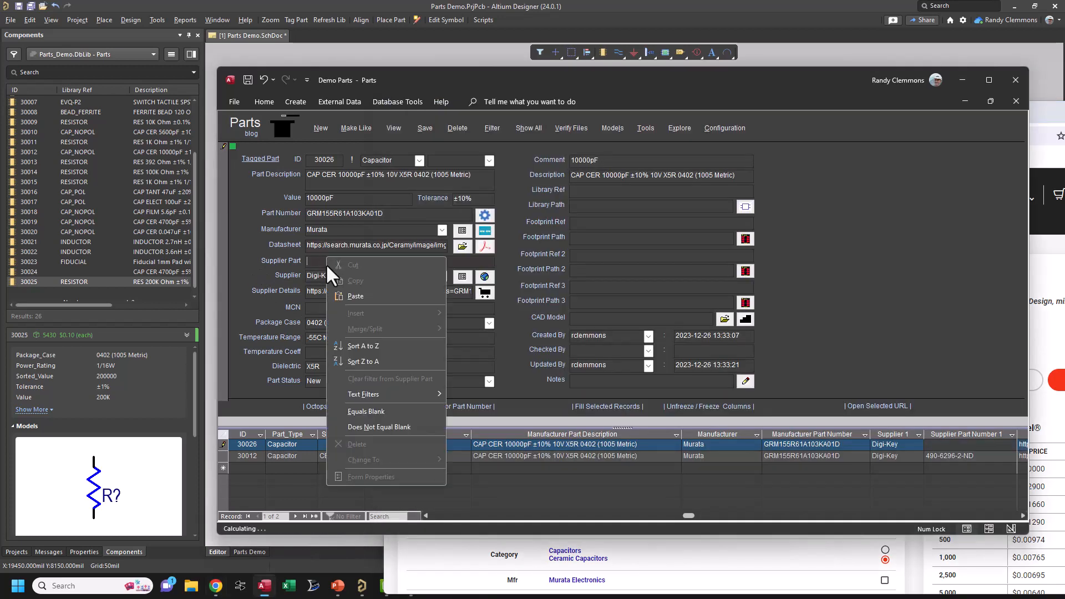
left_click(342, 297)
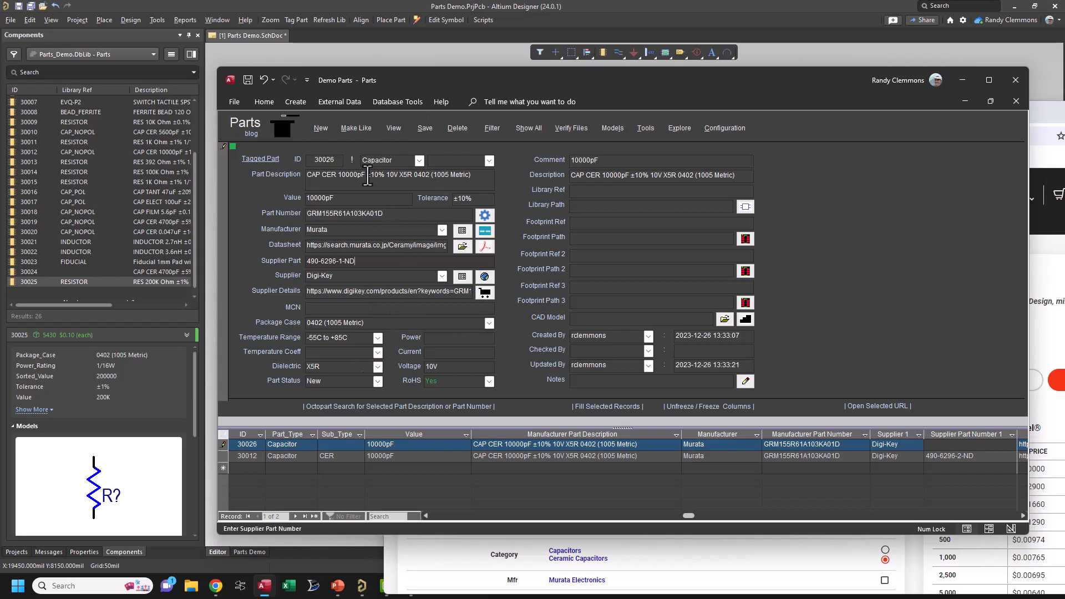
Delete the duplicate capacitor record 30026, dismissing the duplicate part number warning and confirming the deletion.
left_click(457, 128)
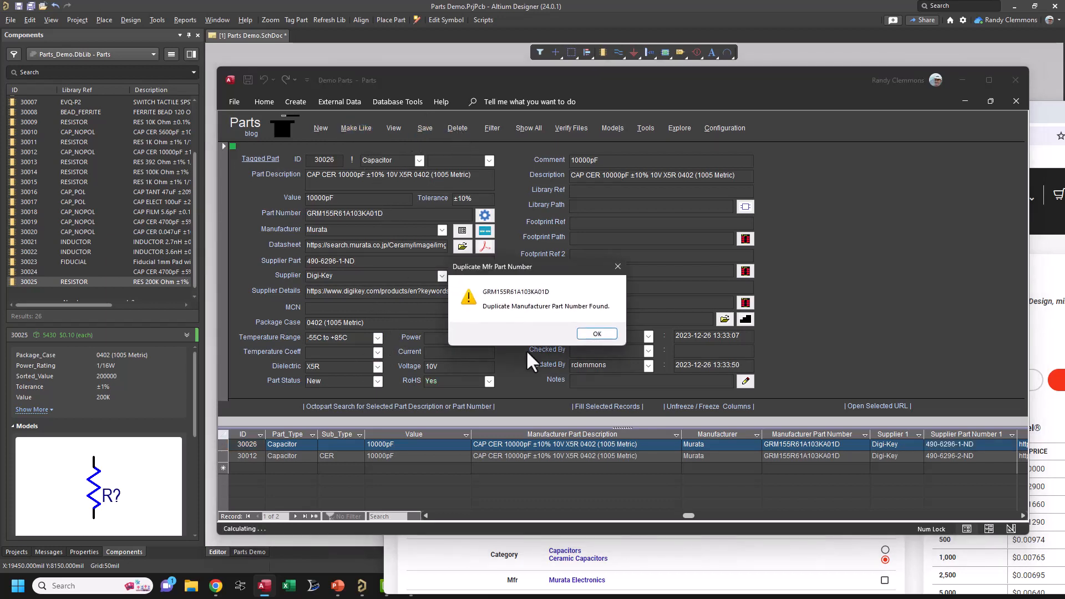
left_click(582, 332)
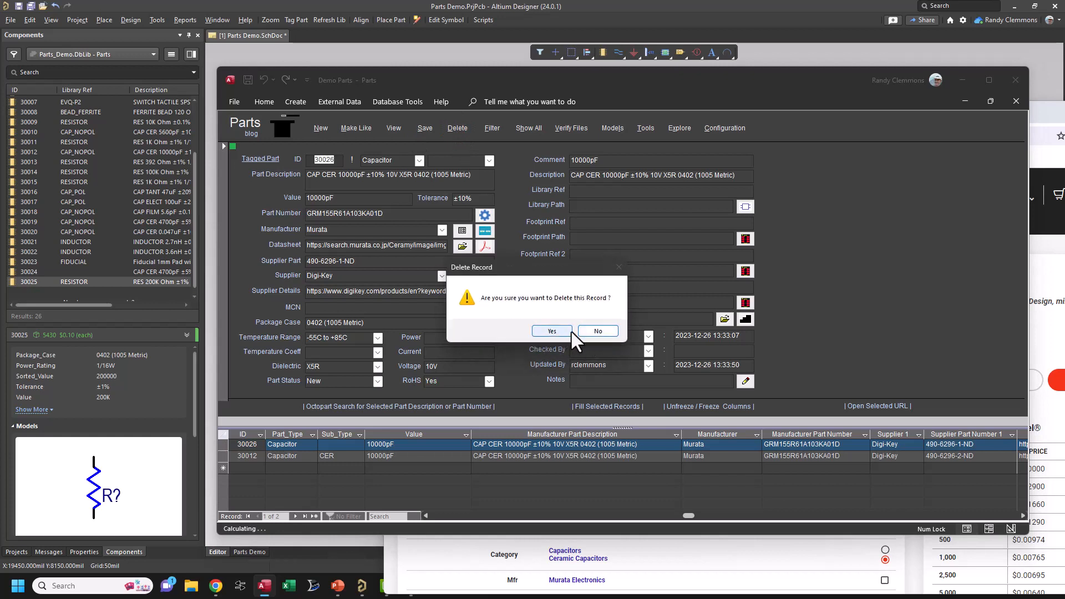
left_click(546, 331)
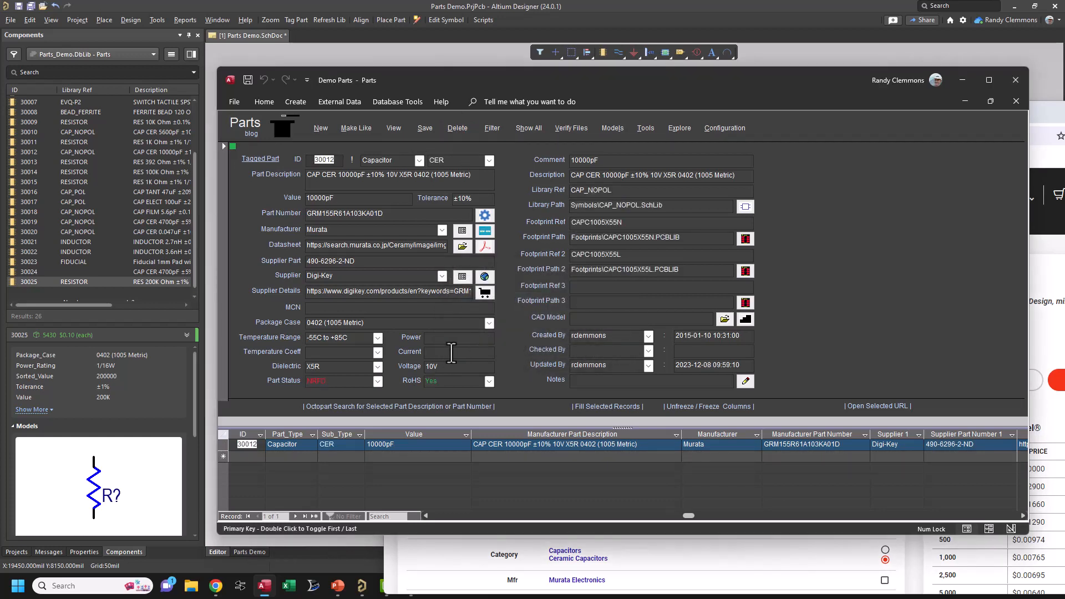
Create a new part record from capacitor 30012 with Make Like, using the Symbol and Footprints option.
left_click(346, 128)
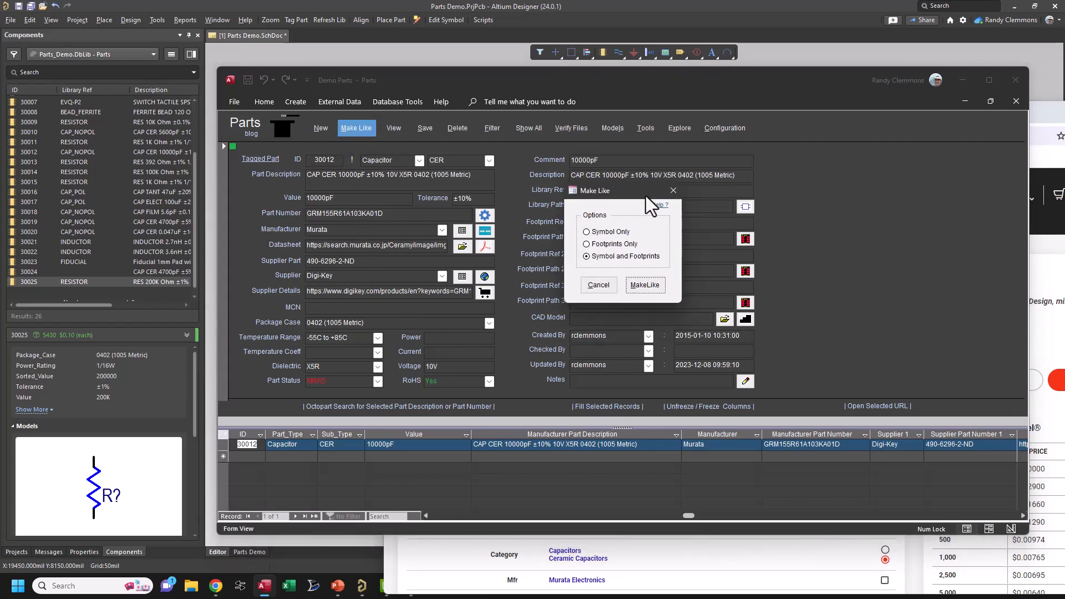
left_click_drag(646, 195, 635, 274)
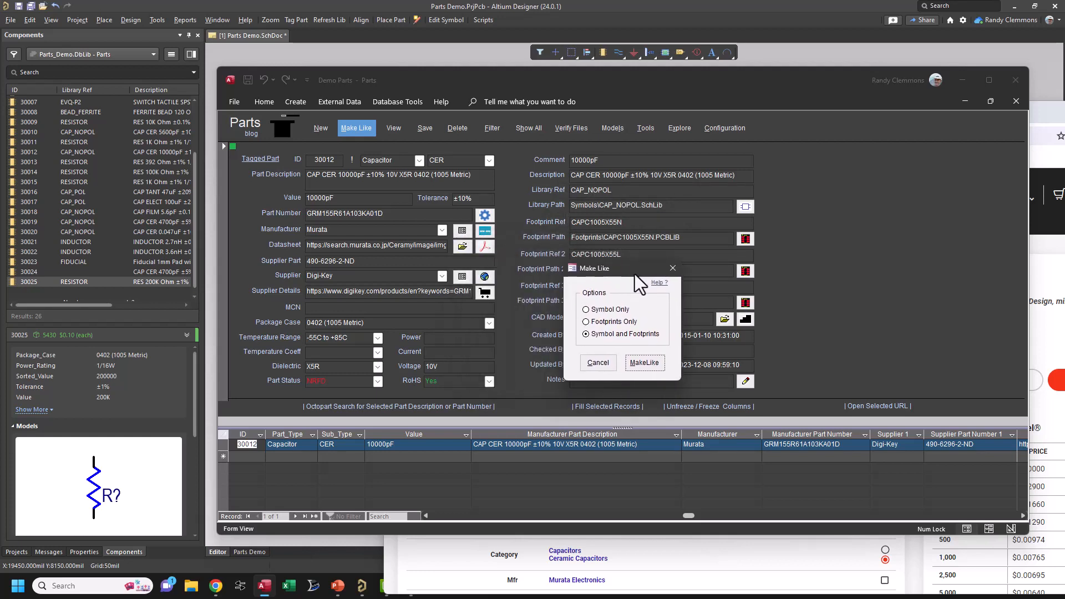
left_click(644, 363)
Fill the Make Like record's part parameters from the full DigiKey page content and dismiss the duplicate part number warning.
left_click(660, 554)
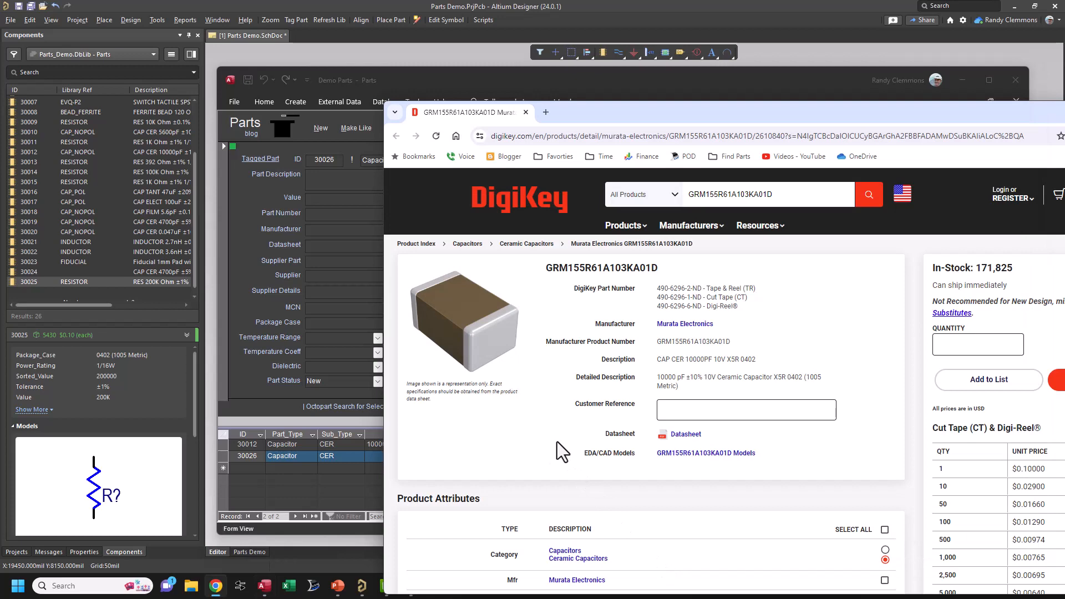
key("ctrl+a")
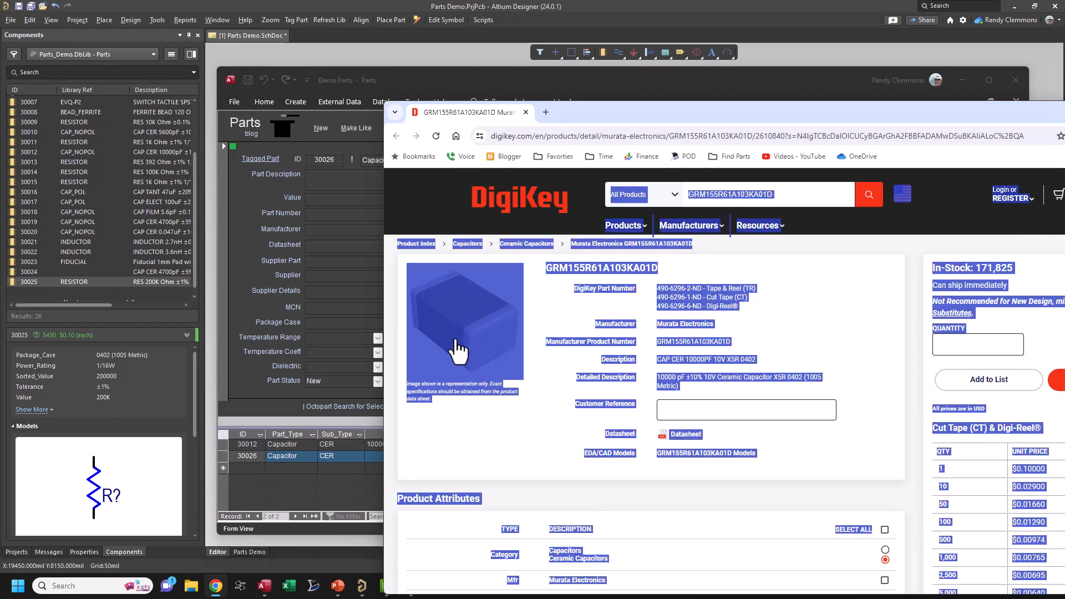
left_click(282, 126)
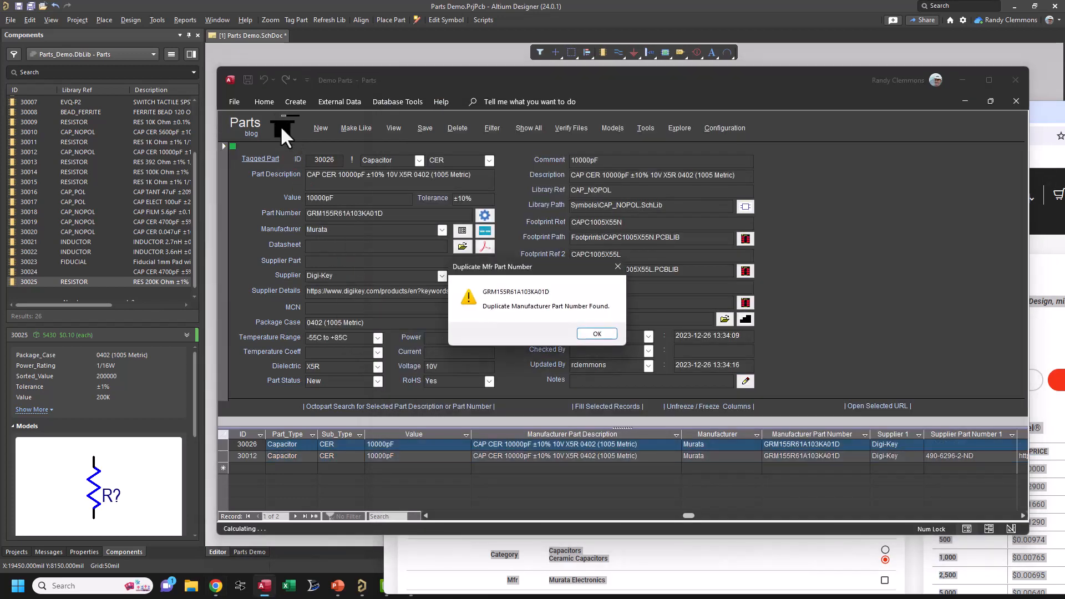
left_click(596, 333)
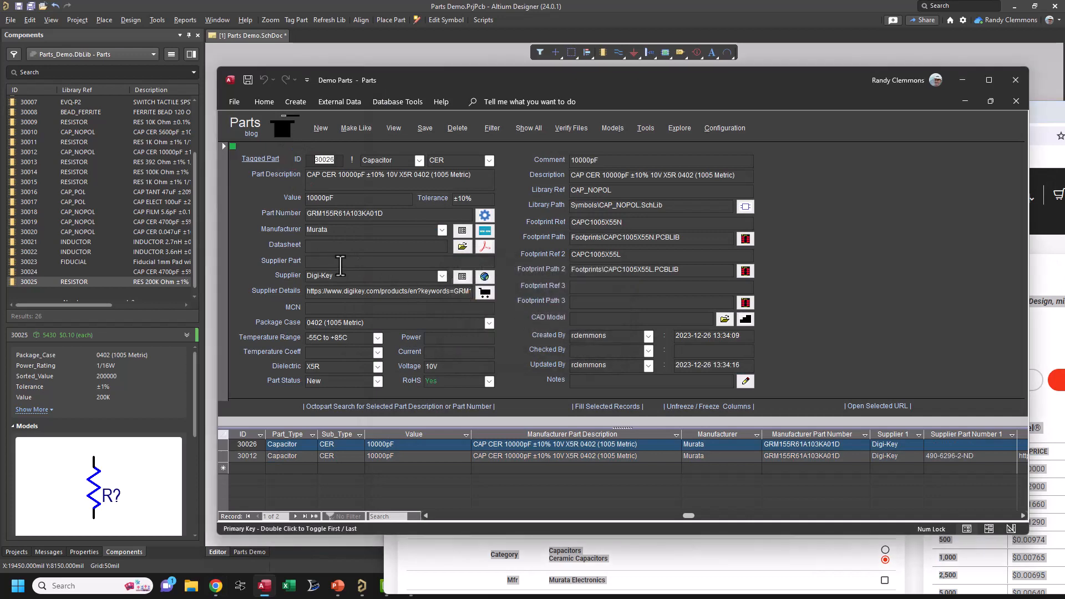
Transfer the DigiKey page's datasheet link into the Datasheet field of the Make Like record.
left_click(647, 560)
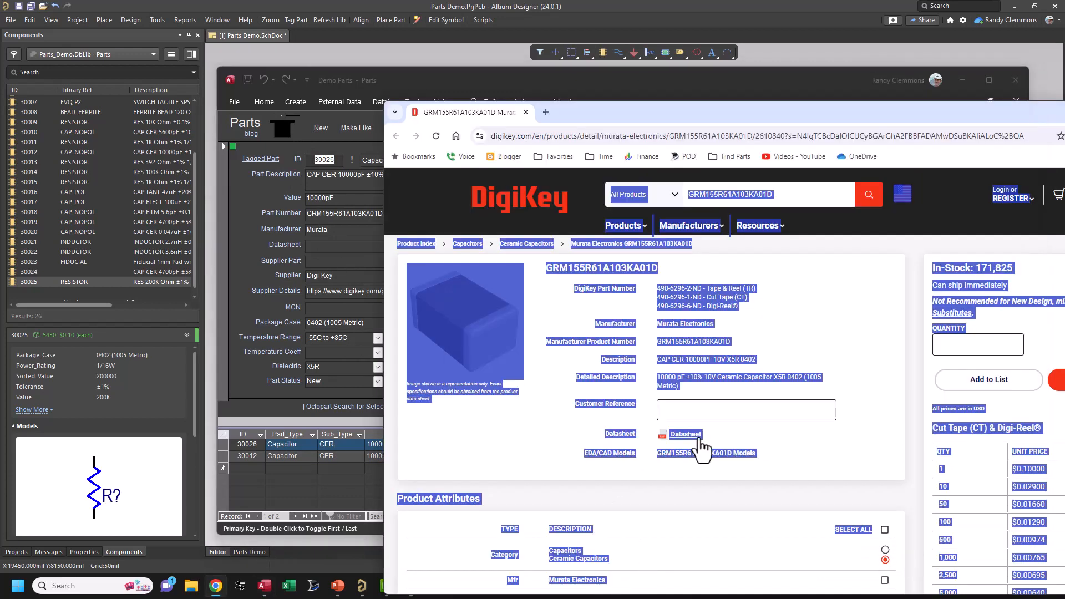
left_click(721, 444)
left_click_drag(700, 437, 324, 249)
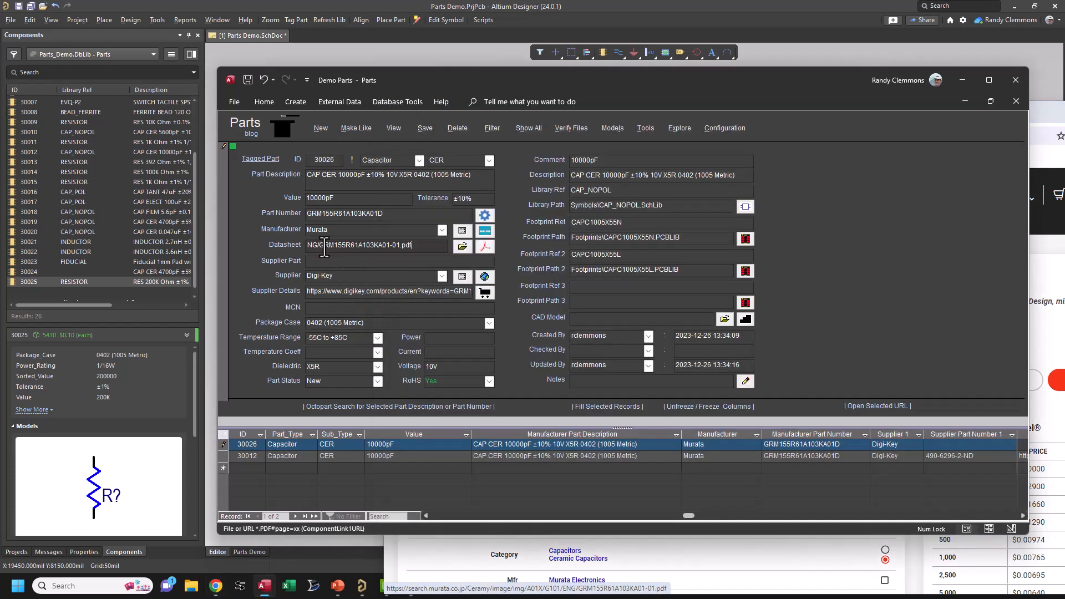
Copy DigiKey's Cut Tape part number 490-6296-1-ND into the record's Supplier Part field, save the record and dismiss the duplicate part number warning.
left_click(811, 559)
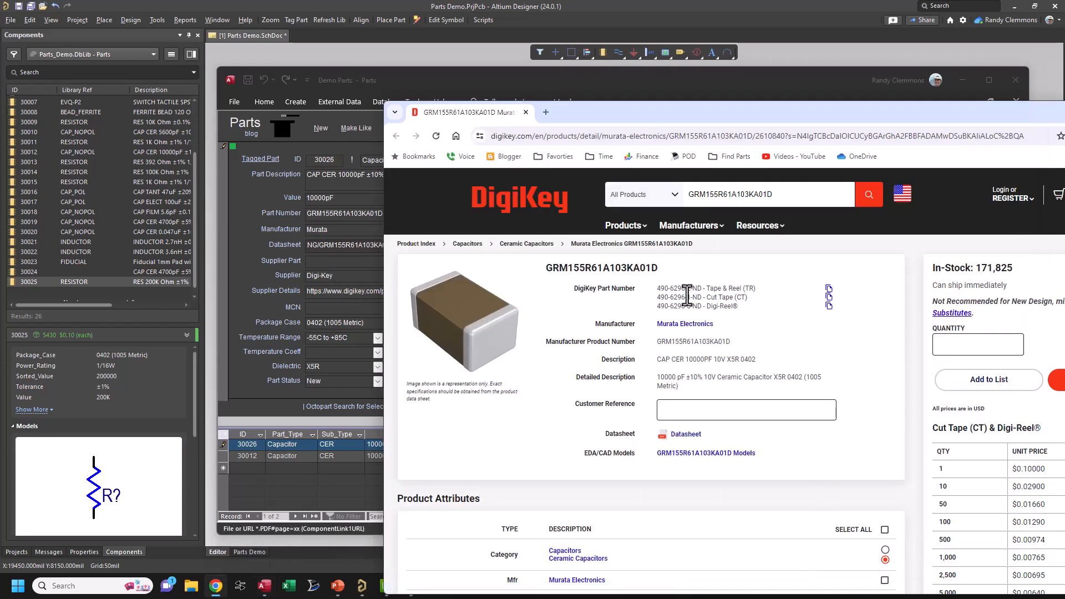
left_click(829, 297)
left_click(349, 259)
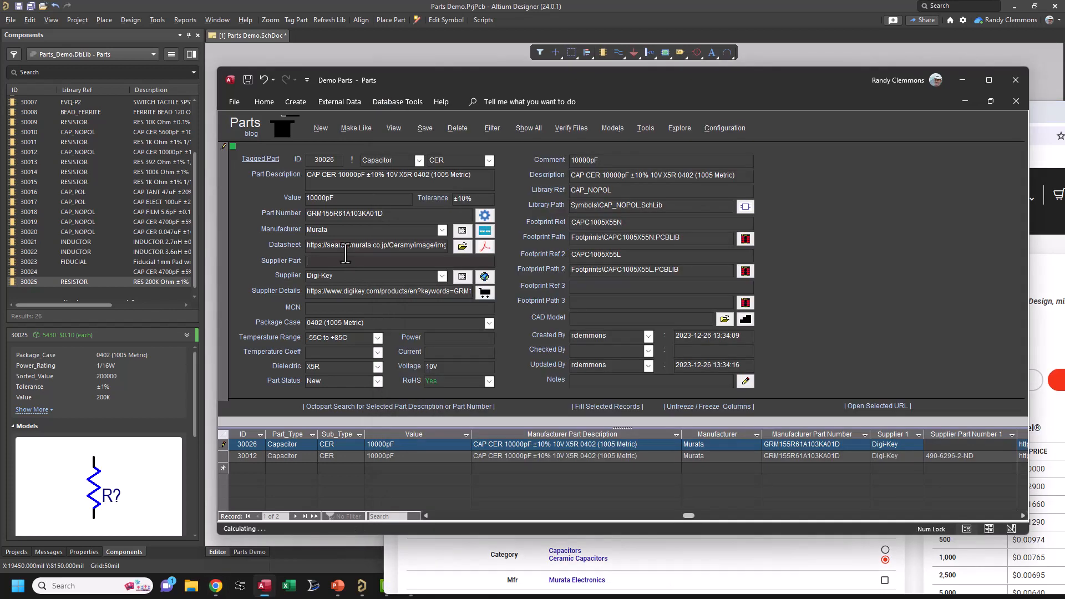
right_click(354, 264)
left_click(375, 299)
left_click(429, 129)
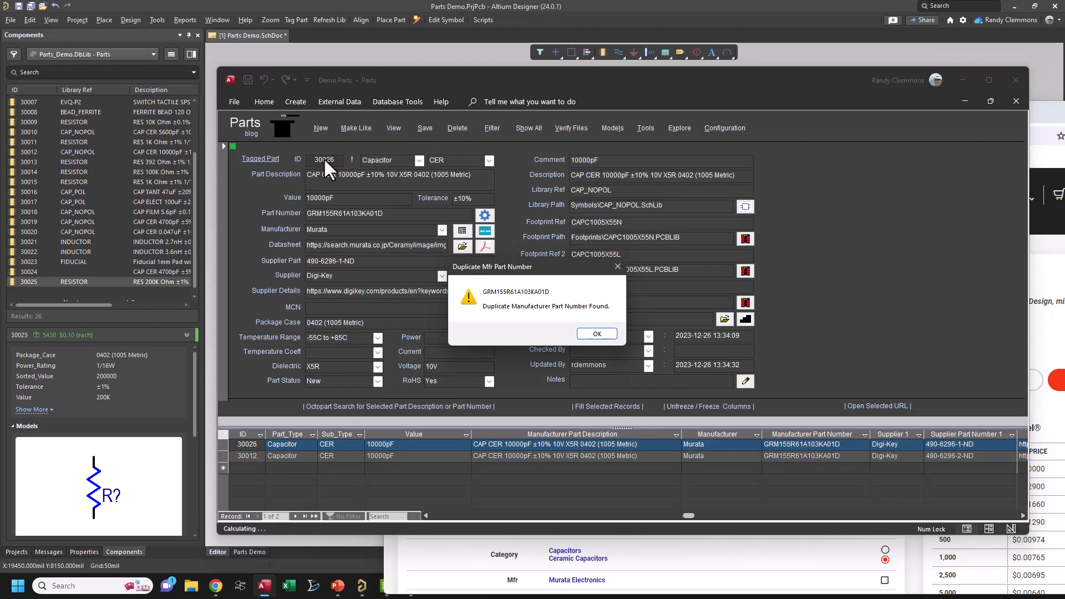
left_click(618, 267)
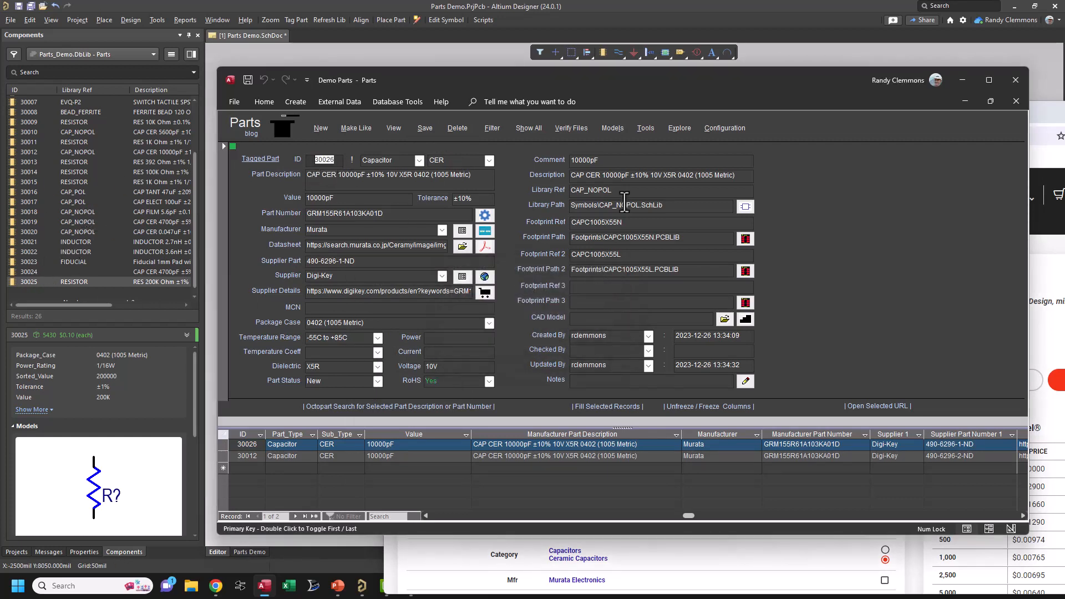
Switch to Altium Designer and refresh the Parts_Demo.DbLib component list to load the new database record.
left_click(106, 190)
right_click(105, 188)
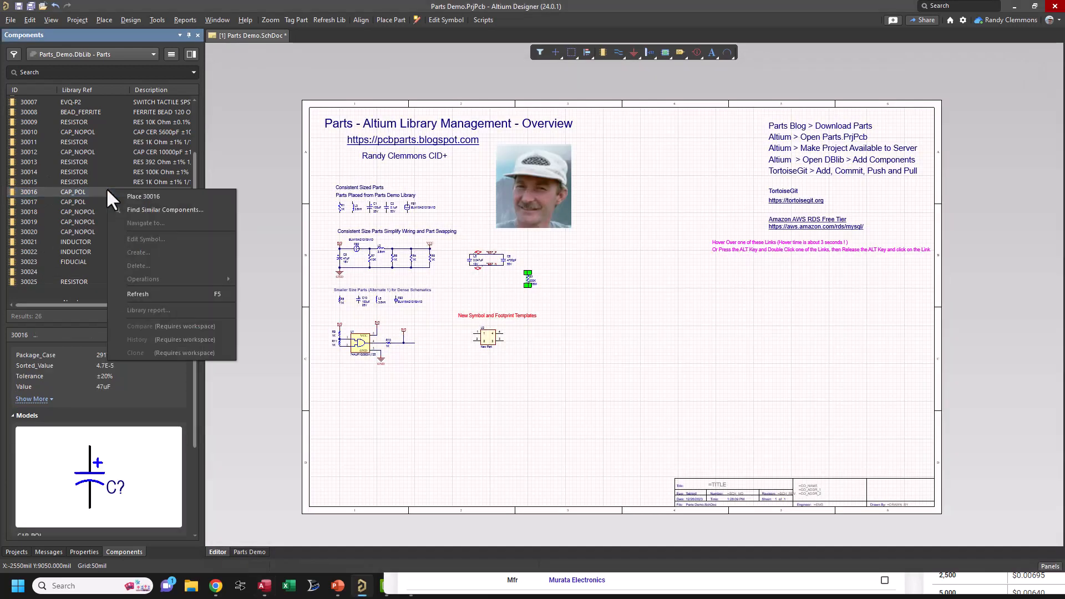
left_click(132, 289)
scroll(61, 269, "down", 1)
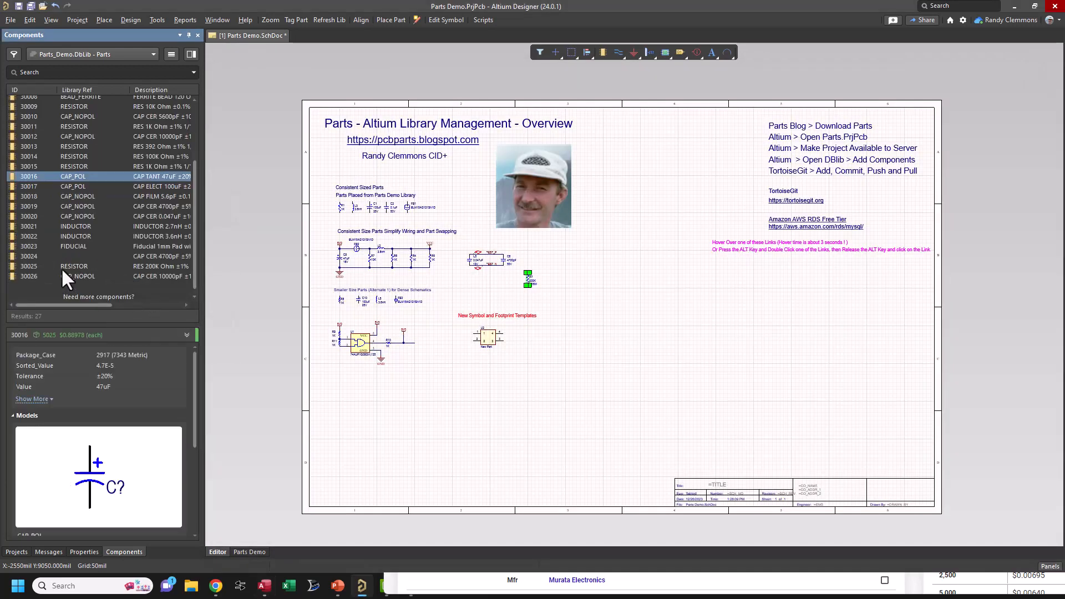
Place capacitor 30026 from the component list on the schematic, in the open area beside the New Part template symbol.
left_click(29, 276)
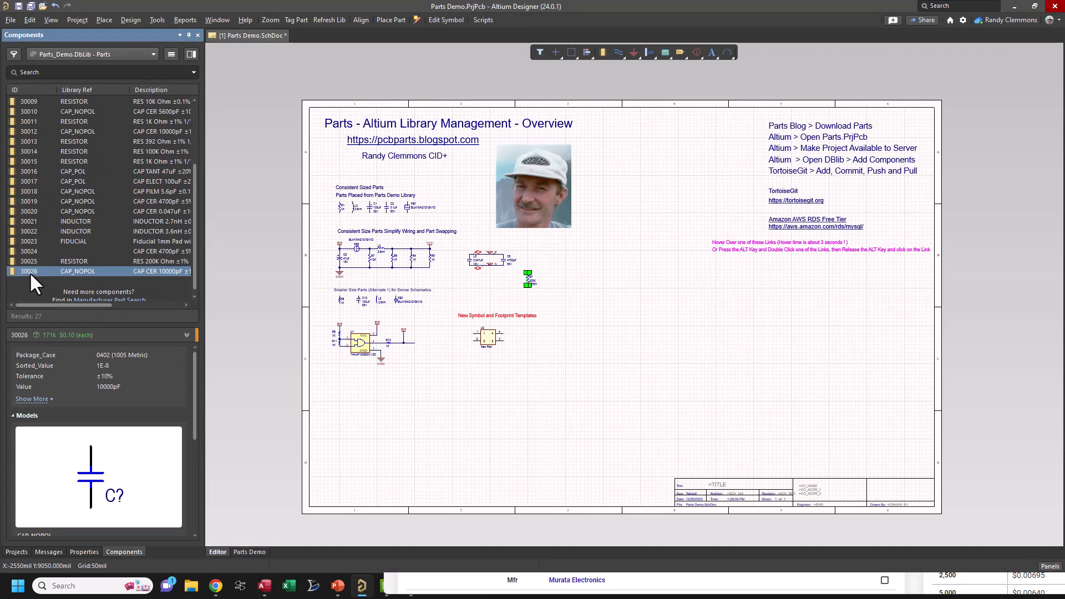
left_click_drag(29, 272, 555, 299)
scroll(577, 339, "up", 3, "ctrl")
middle_click_drag(553, 336, 821, 413)
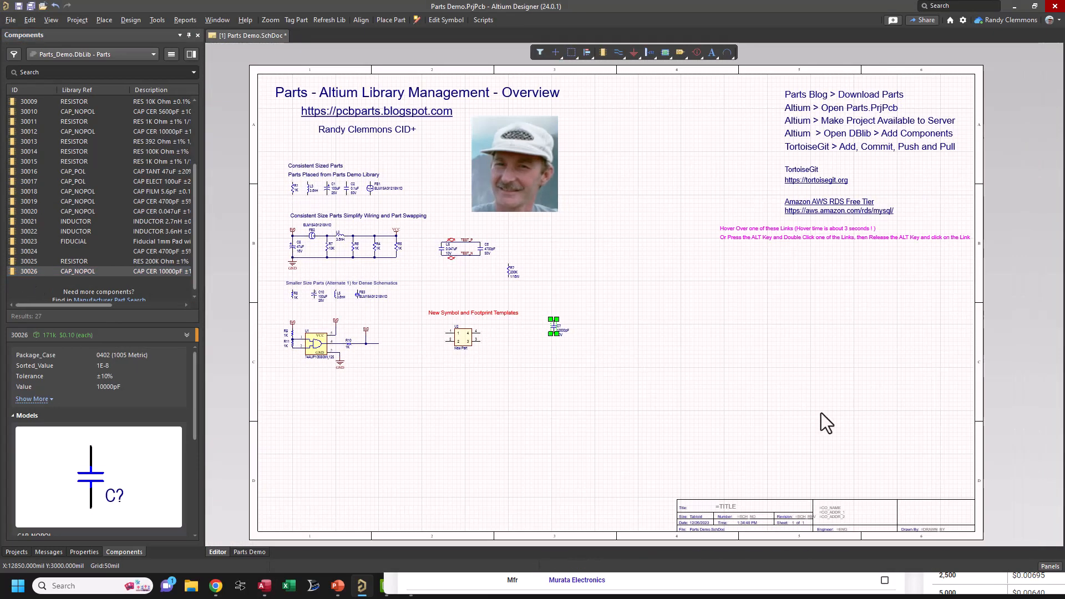
Switch to the Access parts database, show all records and delete the 200K resistor record 30025, confirming the deletion.
left_click(1063, 302)
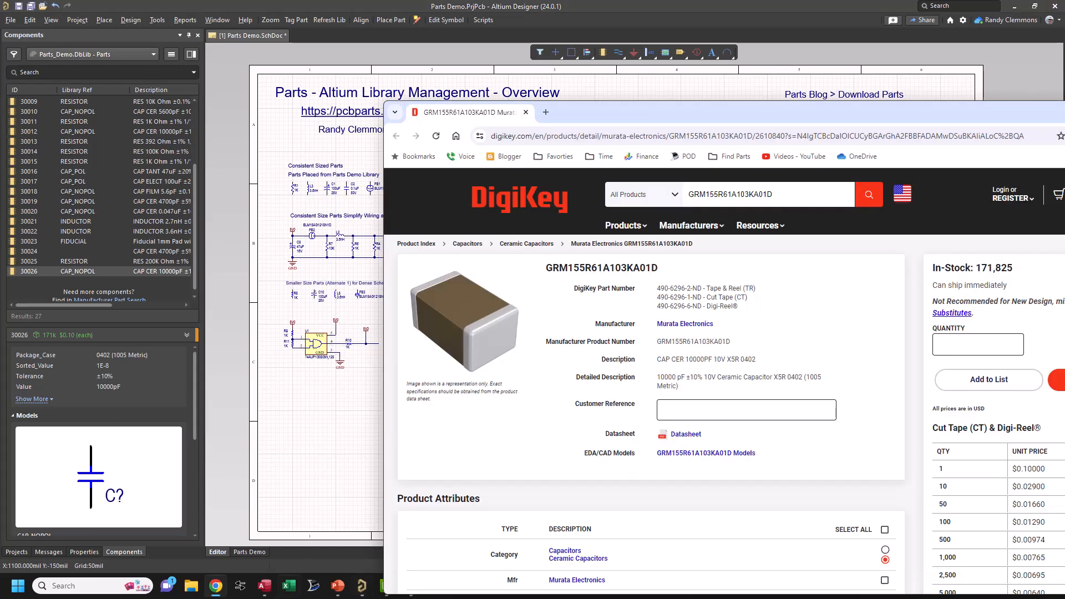
left_click(264, 586)
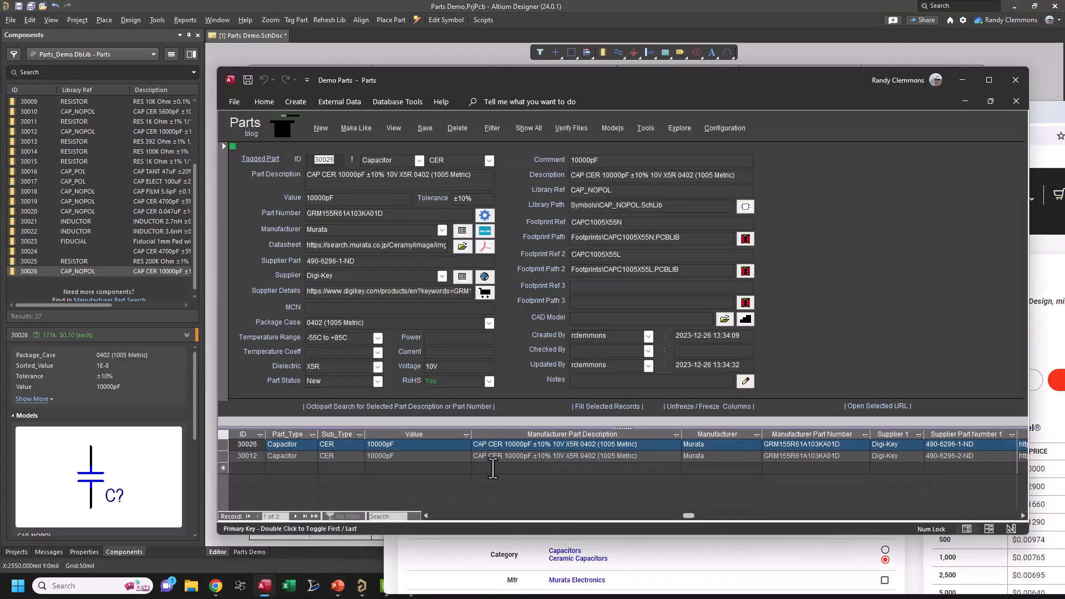
left_click(520, 128)
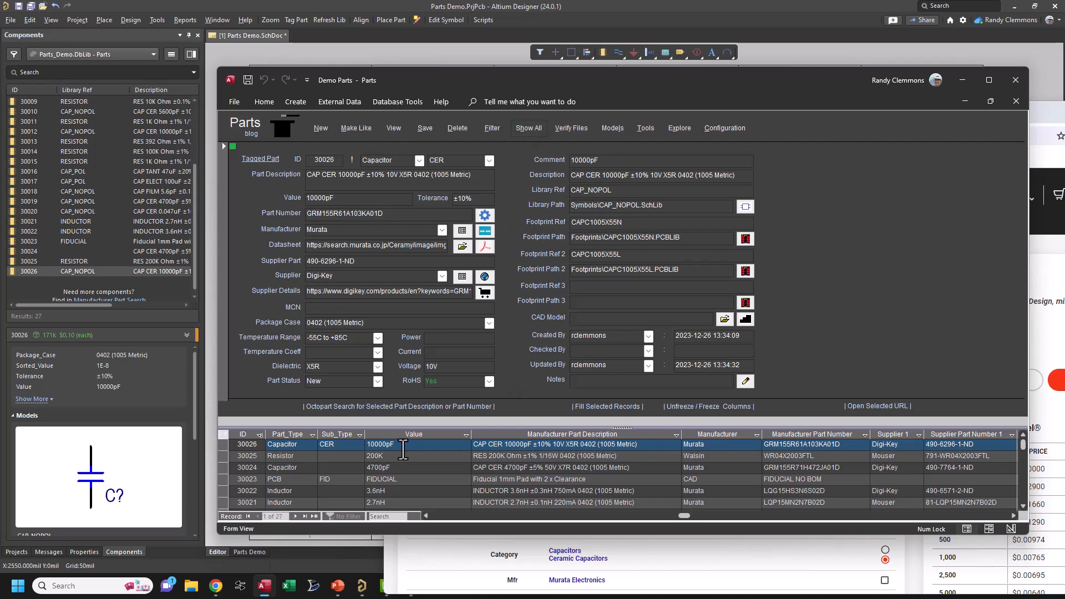
left_click(224, 455)
right_click(224, 455)
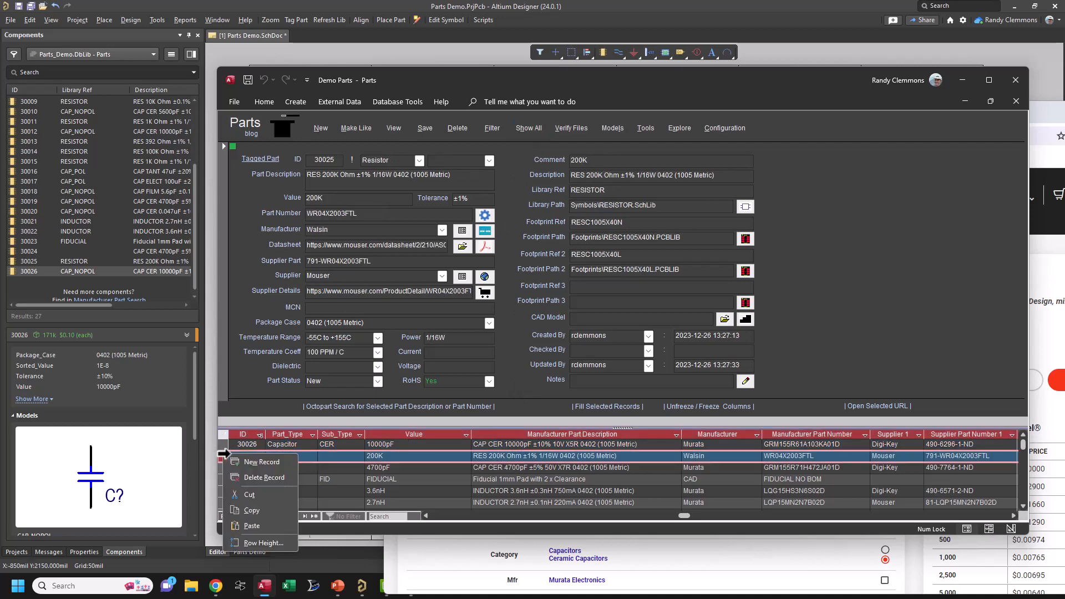
left_click(245, 478)
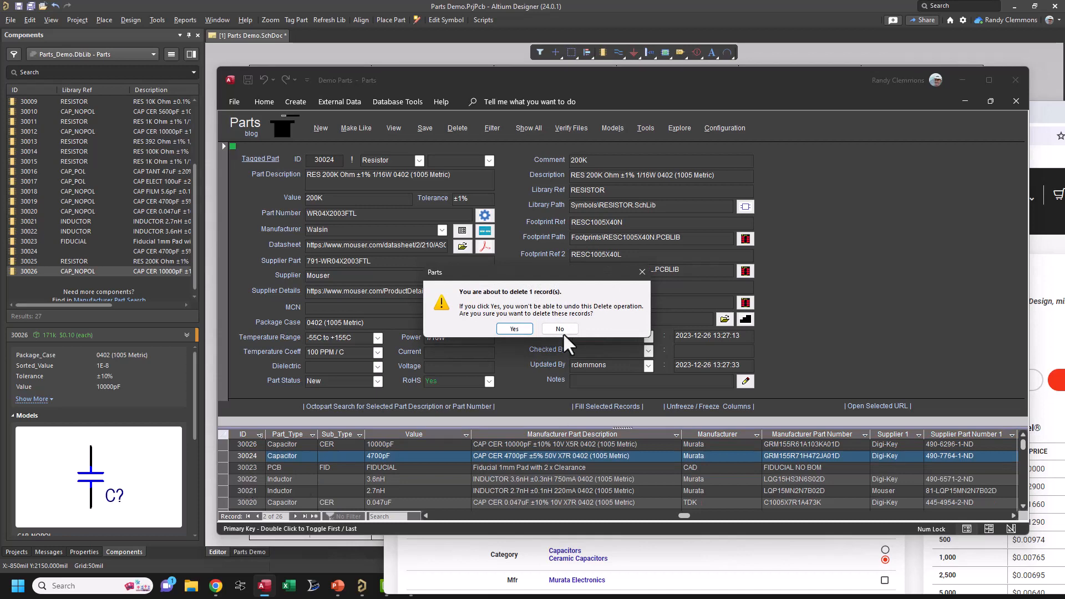
left_click(513, 329)
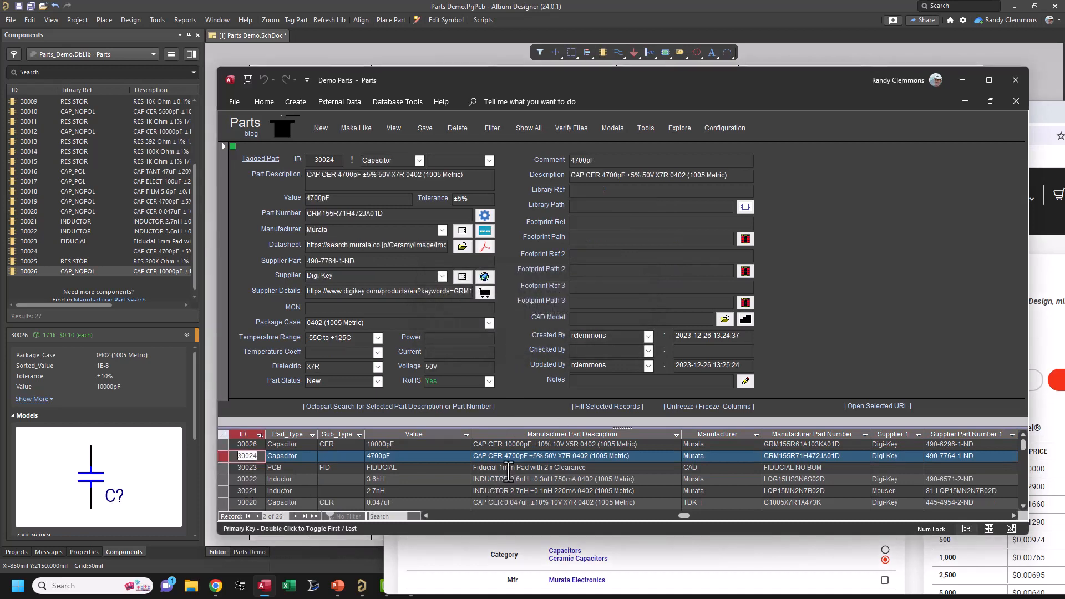
Select the 100K resistor record 30014 and run an Octopart search on its full part description.
scroll(511, 473, "down", 1)
scroll(514, 480, "down", 1)
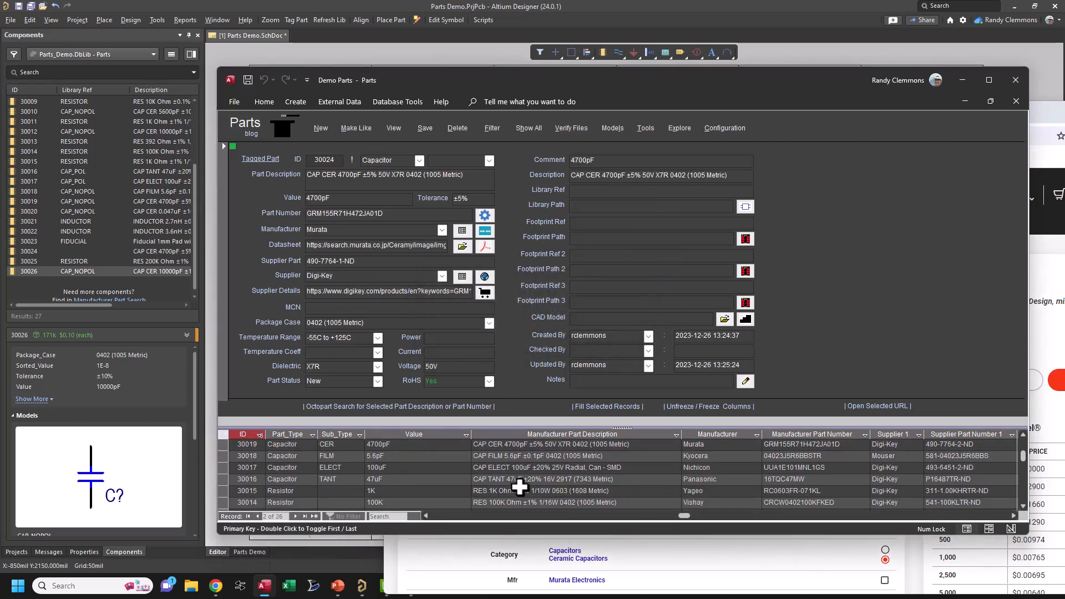
left_click(499, 503)
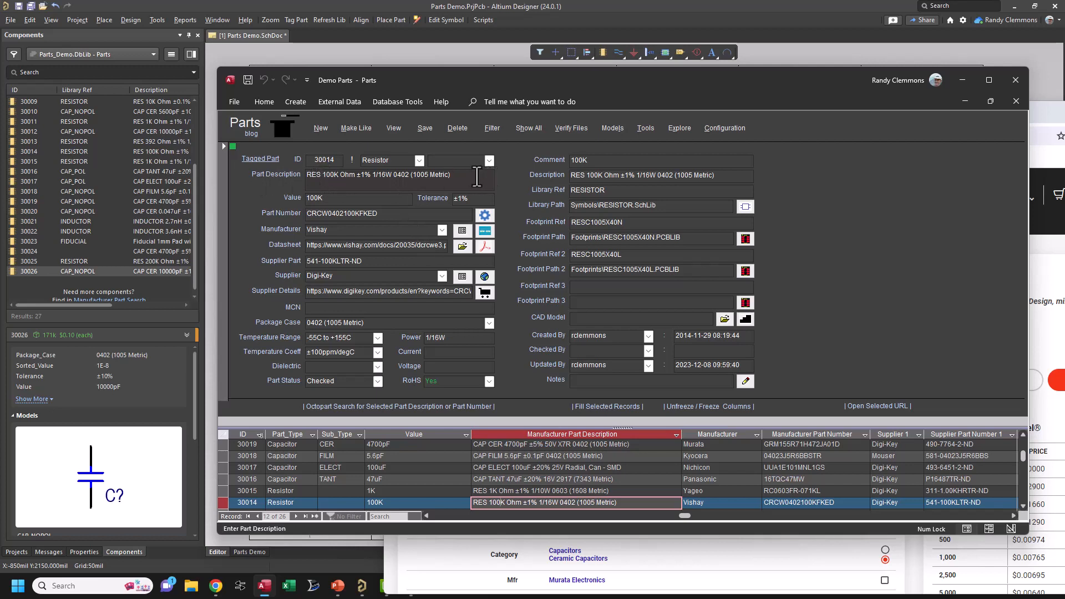
left_click(279, 174)
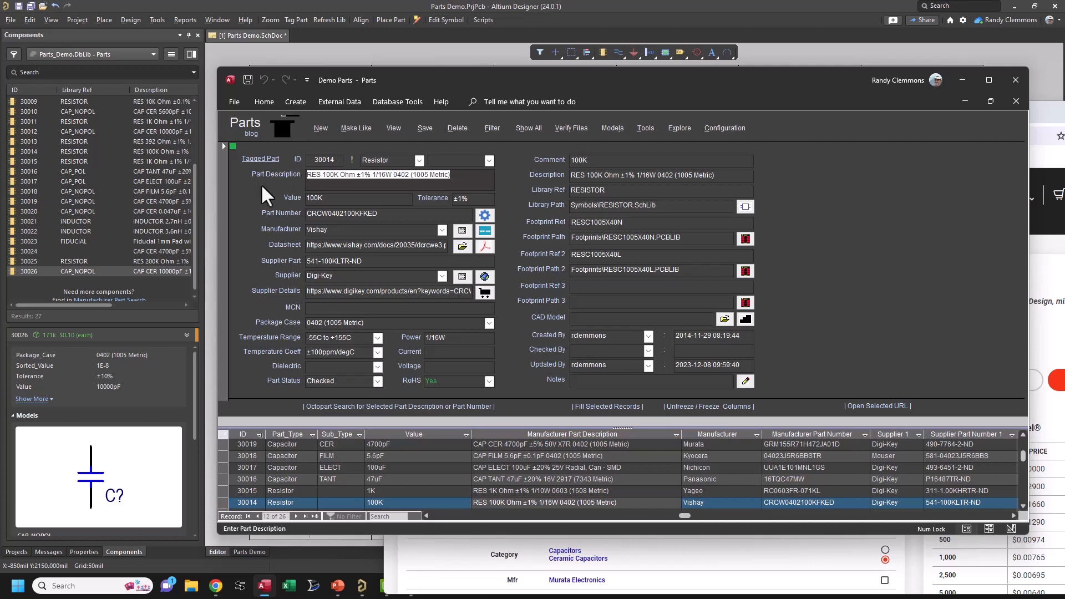
left_click_drag(458, 175, 278, 174)
left_click_drag(377, 176, 288, 174)
left_click_drag(458, 176, 290, 174)
left_click(359, 406)
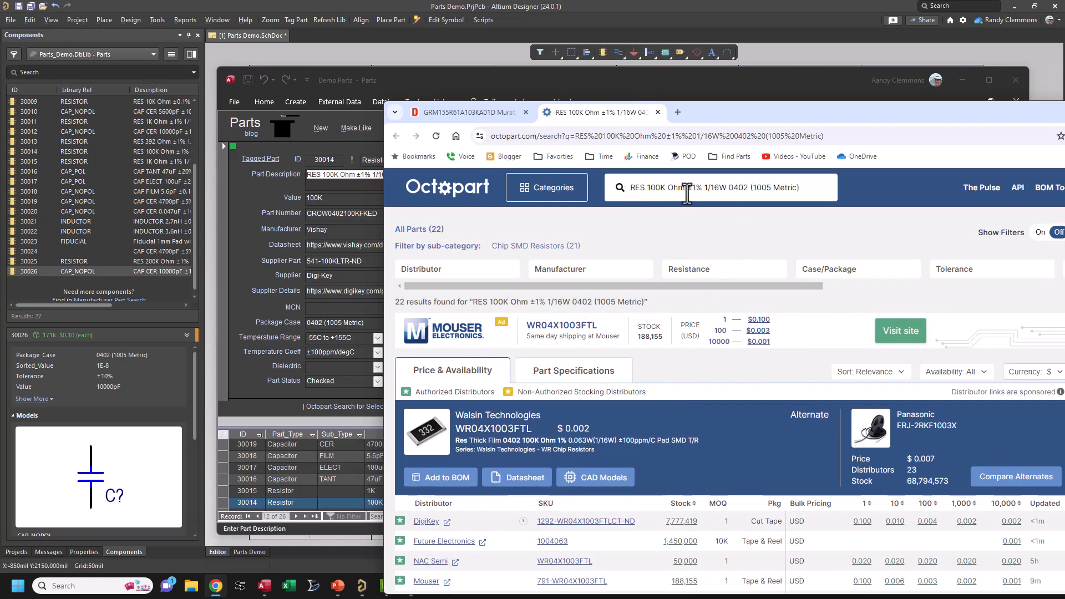
Change the Octopart search to "RES 200K Ohm ±1% 1/16W 0402 (1005 Metric)" and open Mouser's product page for 791-WR04X2003FTL.
left_click(655, 188)
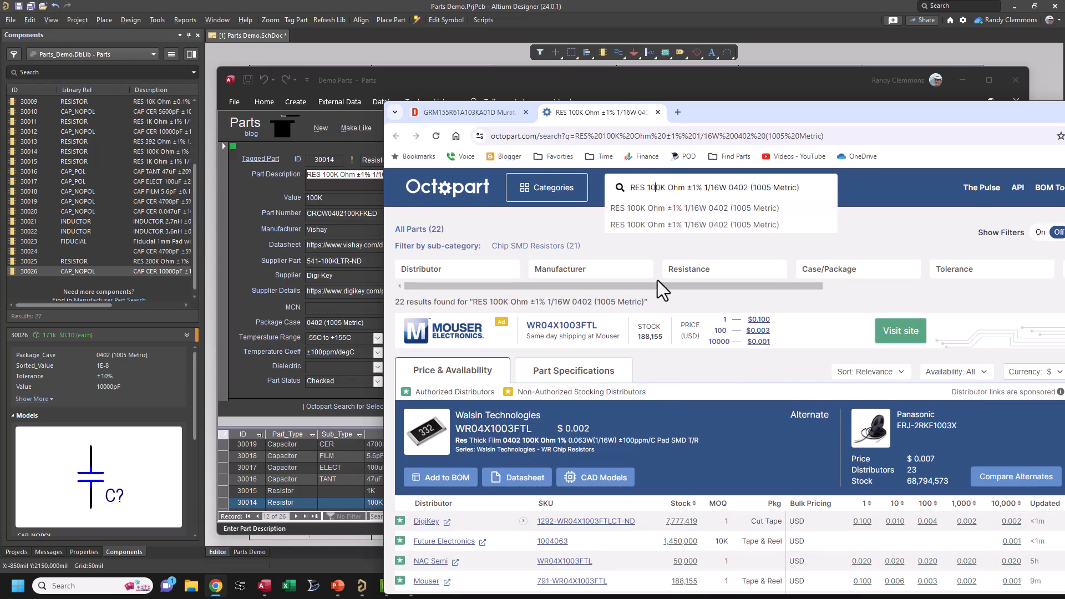
key("BackSpace")
type("2")
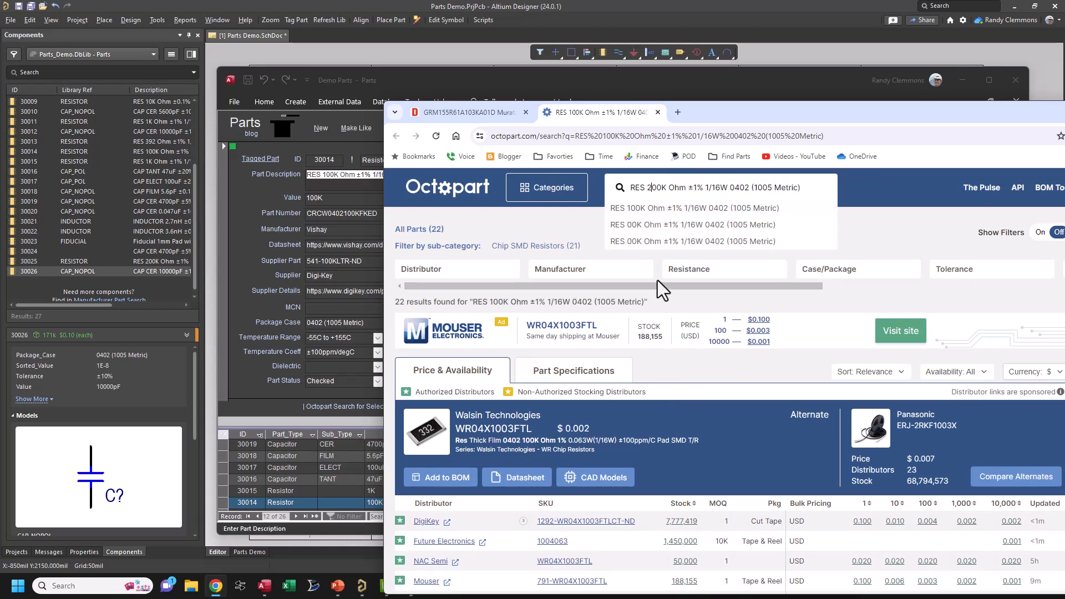
key("Return")
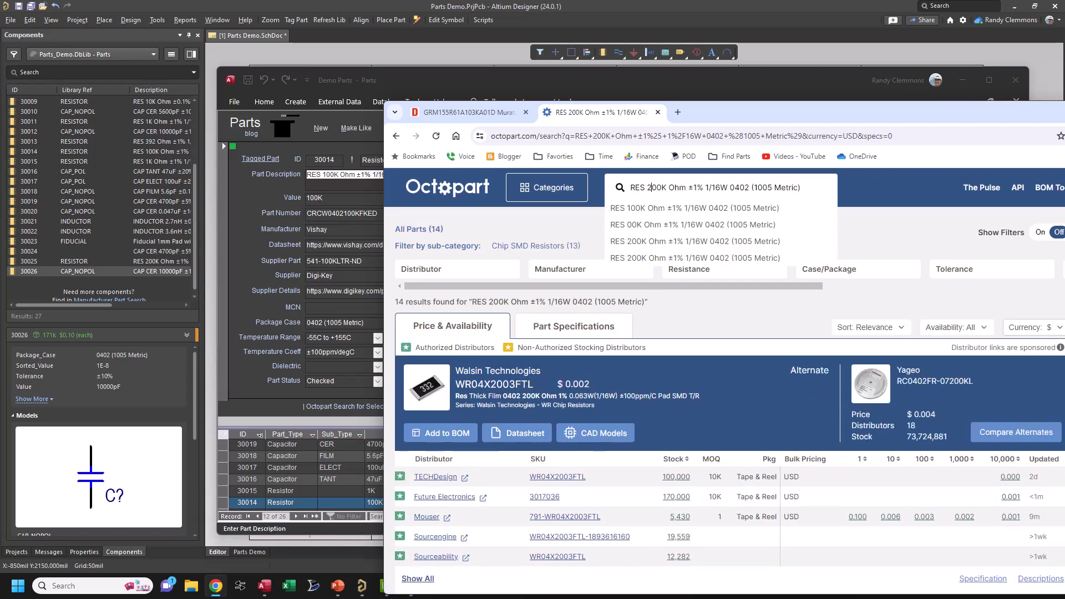
left_click(555, 517)
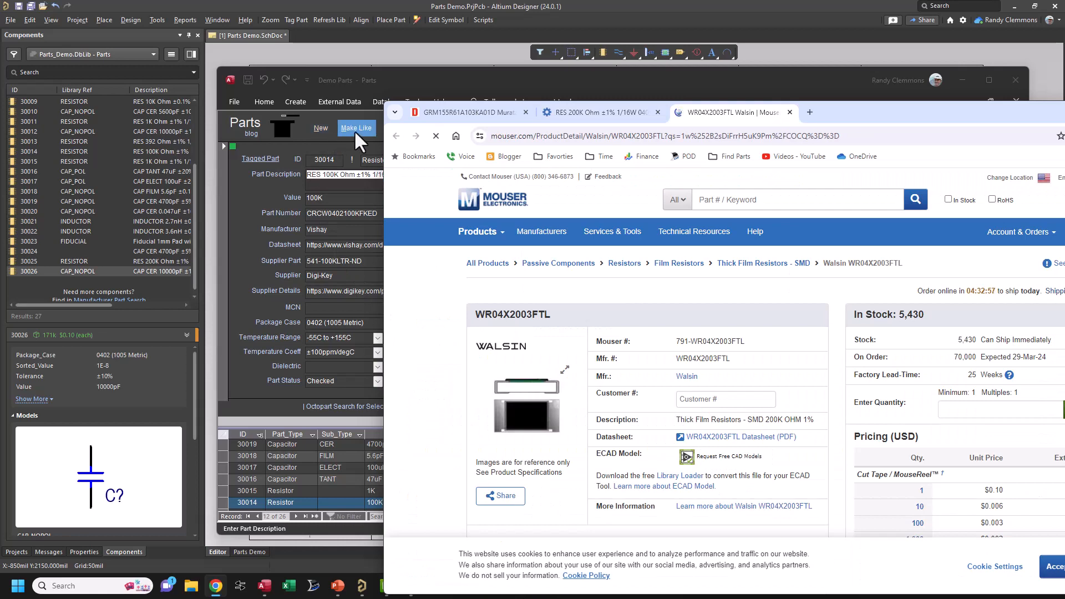
Create a Make Like record from resistor 30014 with Symbol and Footprints, and fill its parameters from the full Mouser page content.
left_click(354, 130)
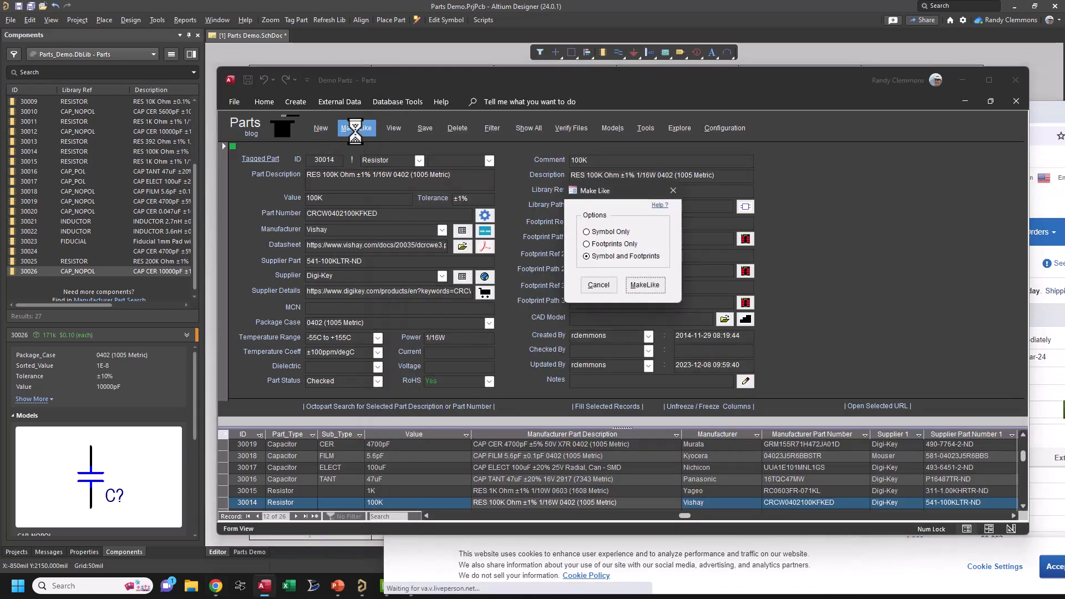
left_click(643, 285)
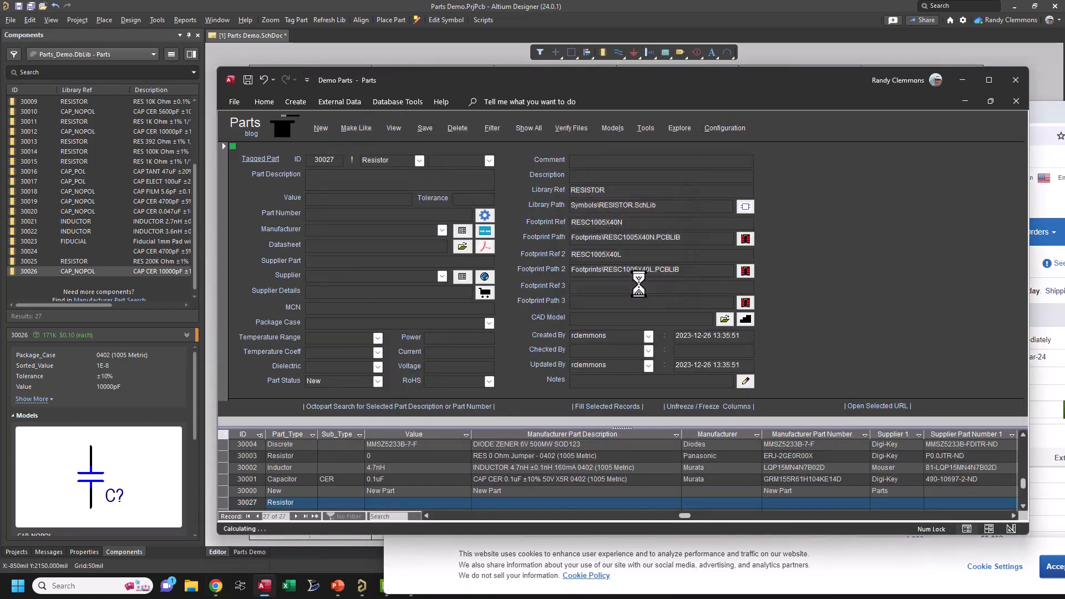
left_click(892, 573)
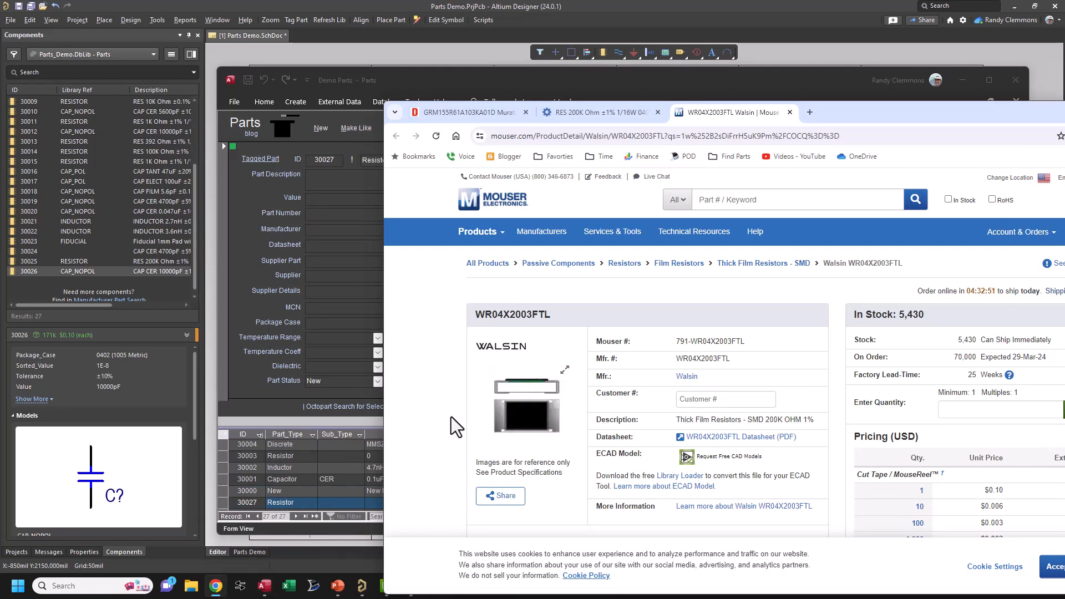
key("ctrl+a")
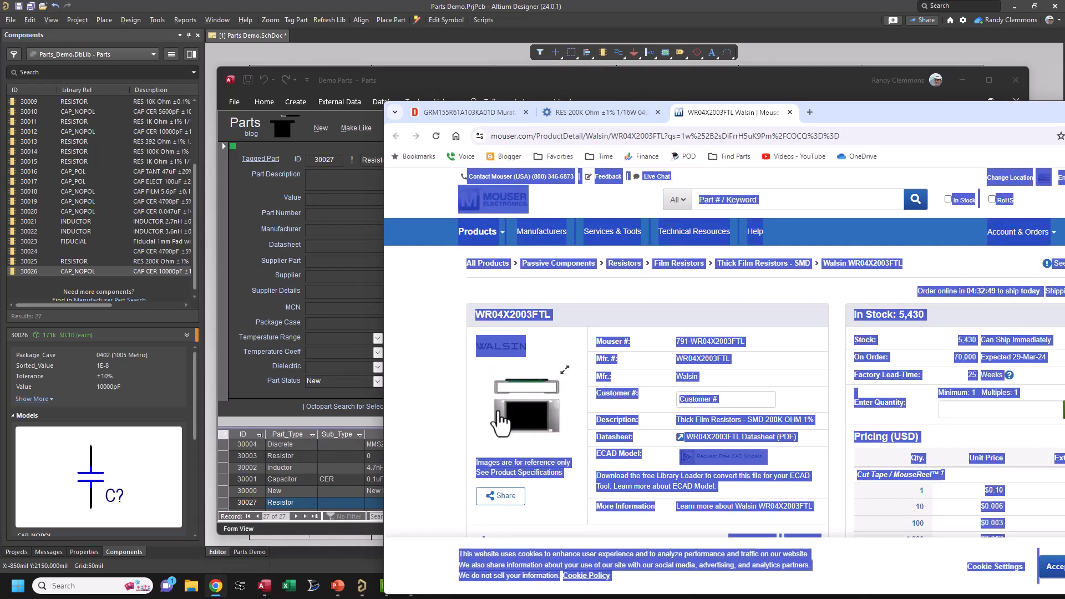
left_click_drag(524, 421, 281, 134)
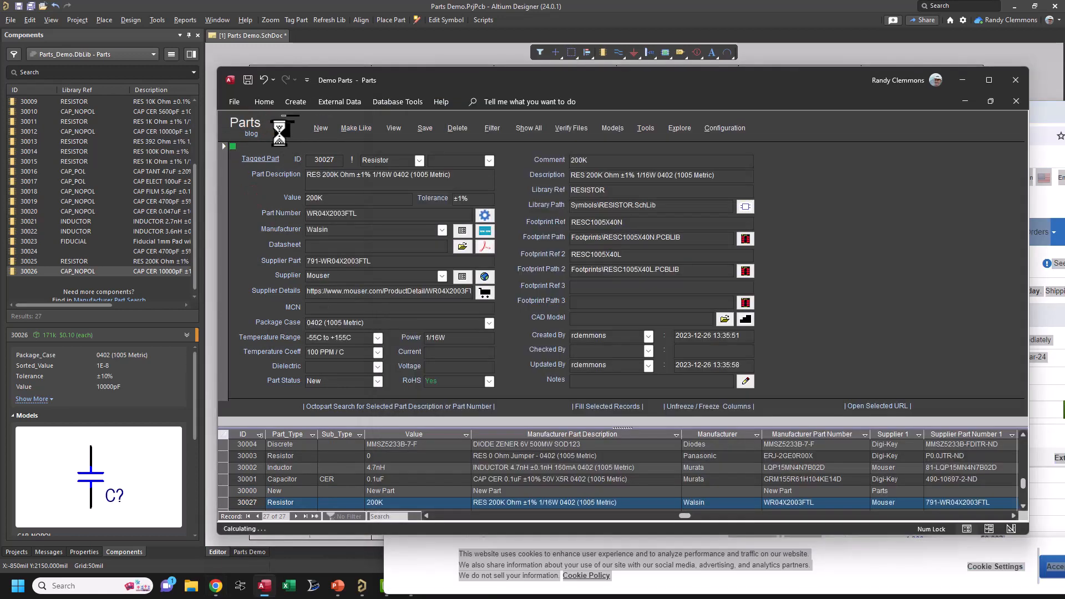
Transfer the WR04X2003FTL datasheet link from the Mouser page into the Datasheet field of resistor record 30027 and save the record.
left_click(1030, 433)
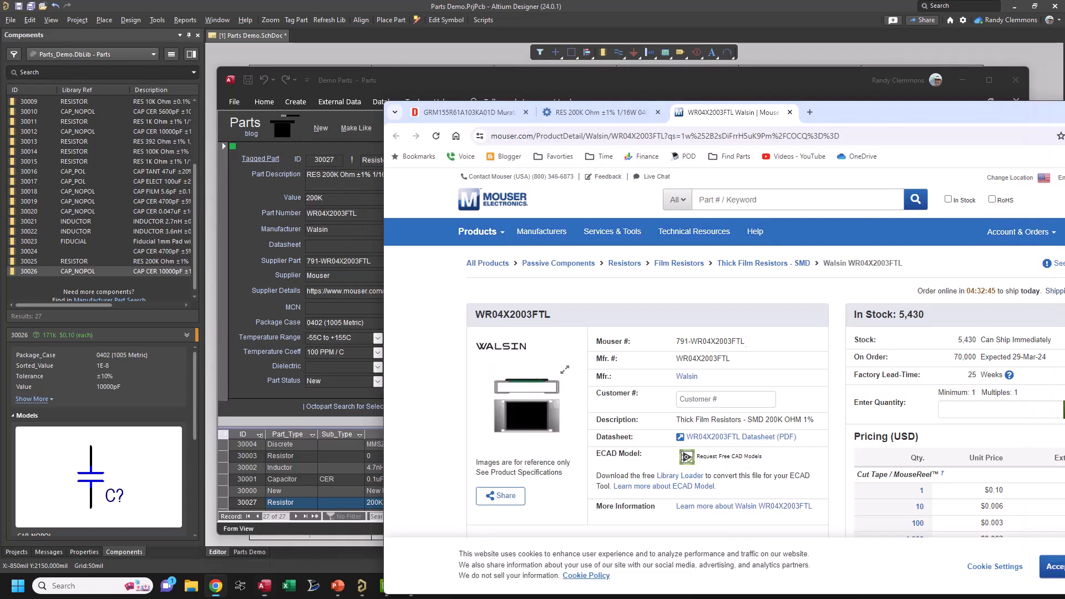
left_click(321, 300)
left_click(340, 244)
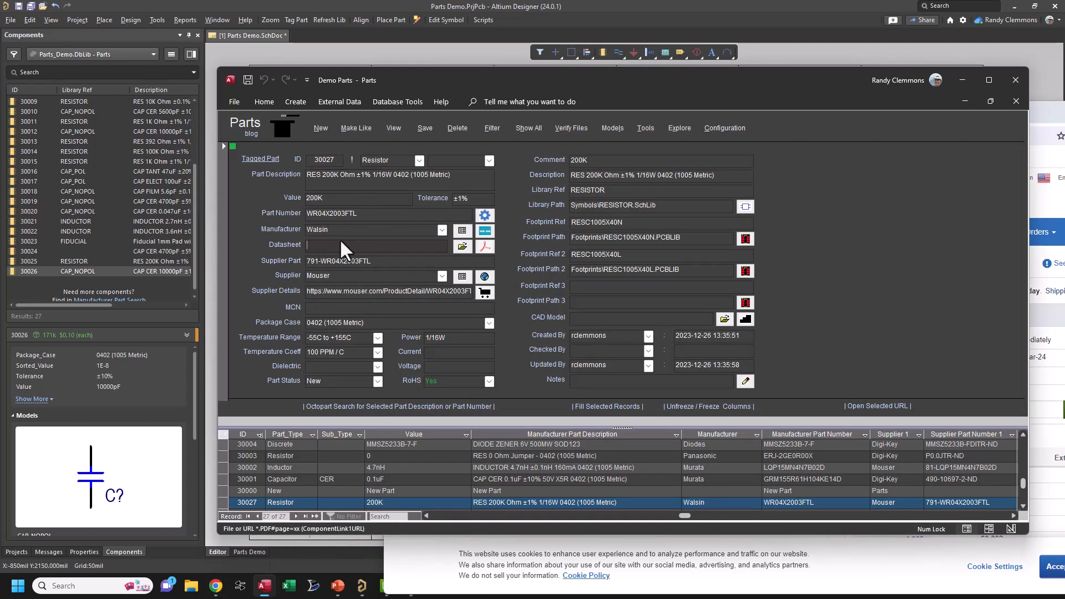
left_click(877, 561)
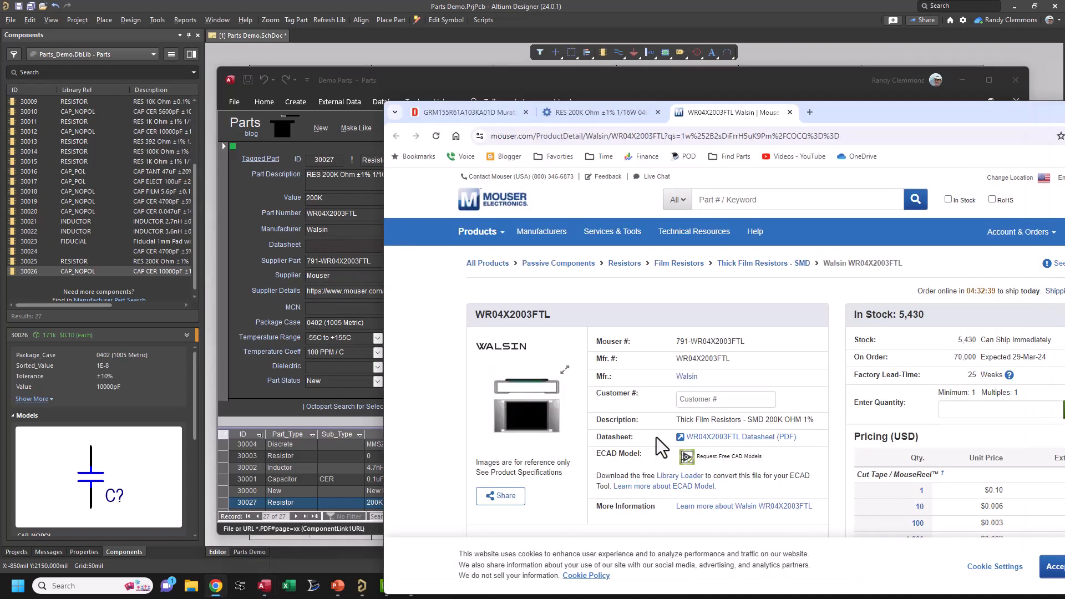
left_click_drag(686, 437, 345, 244)
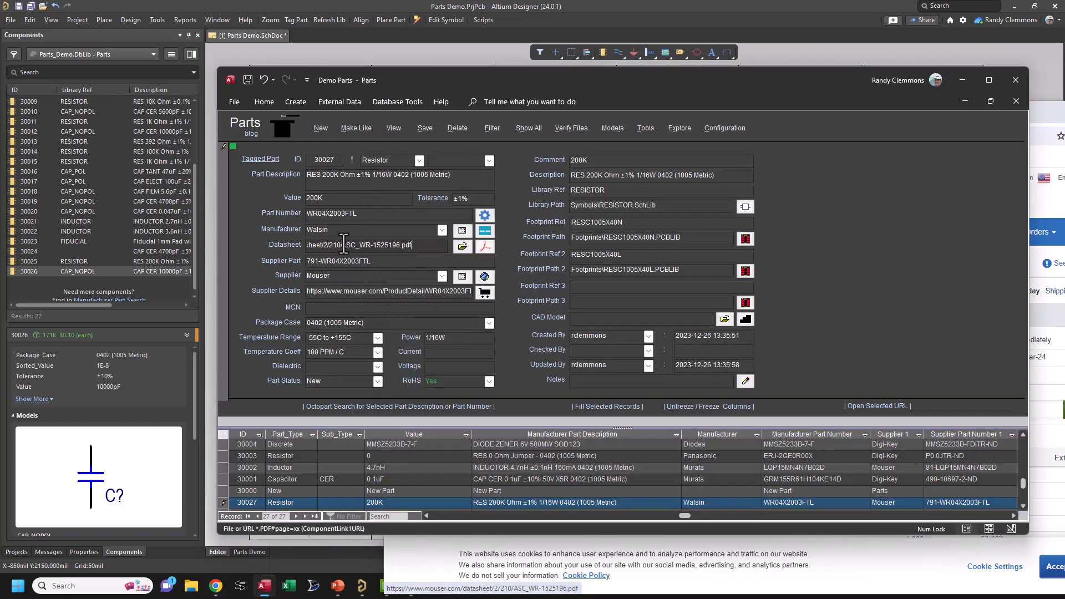
left_click(423, 128)
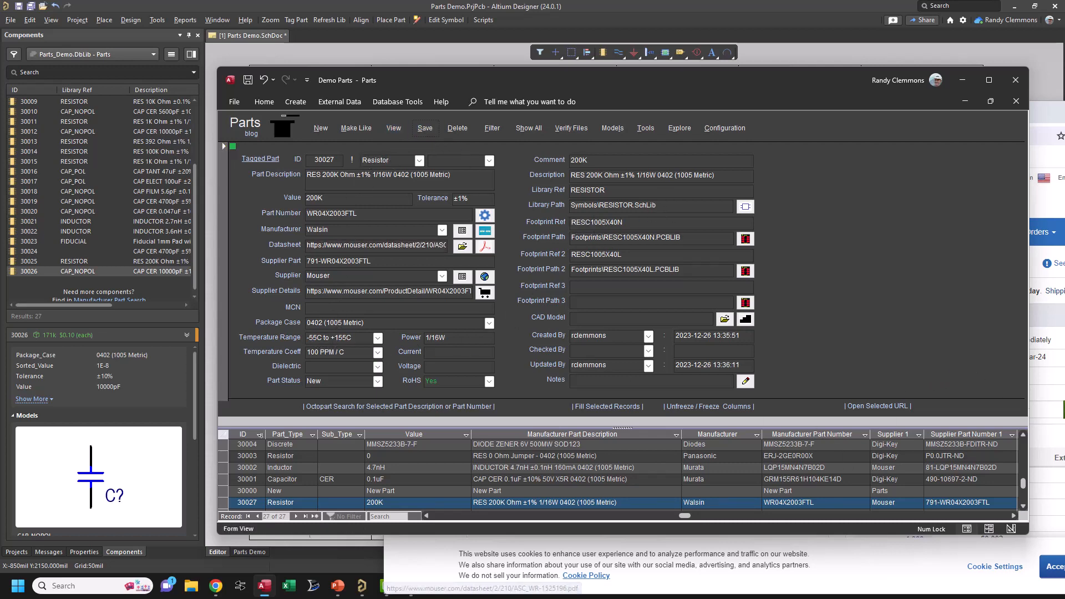
Refresh the component list in Altium Designer and place resistor 30027 on the schematic to the right of the 10000pF capacitor.
left_click(1051, 388)
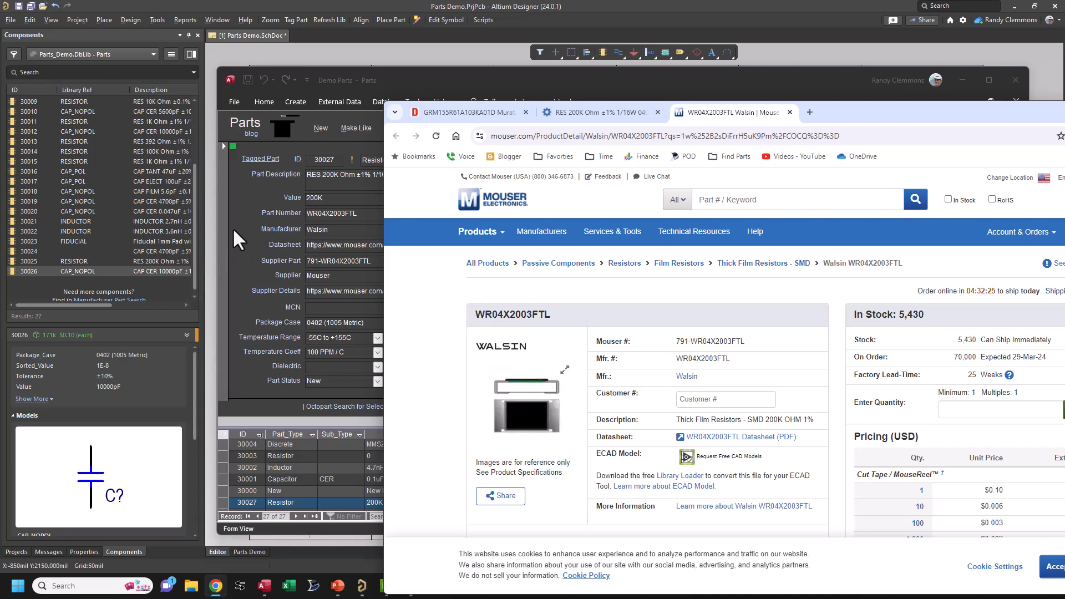
left_click(352, 275)
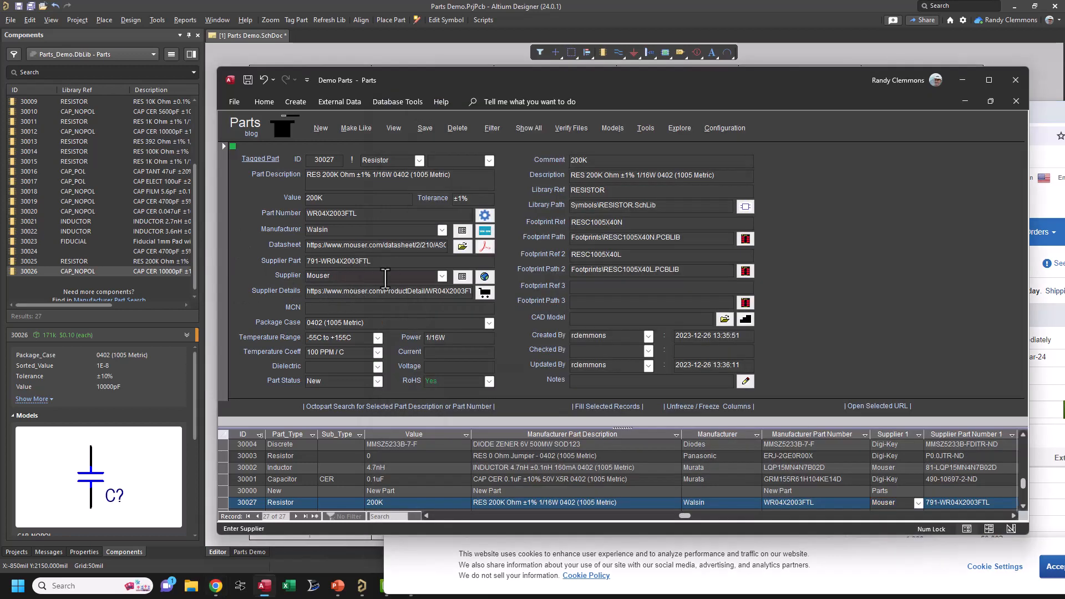
left_click(94, 225)
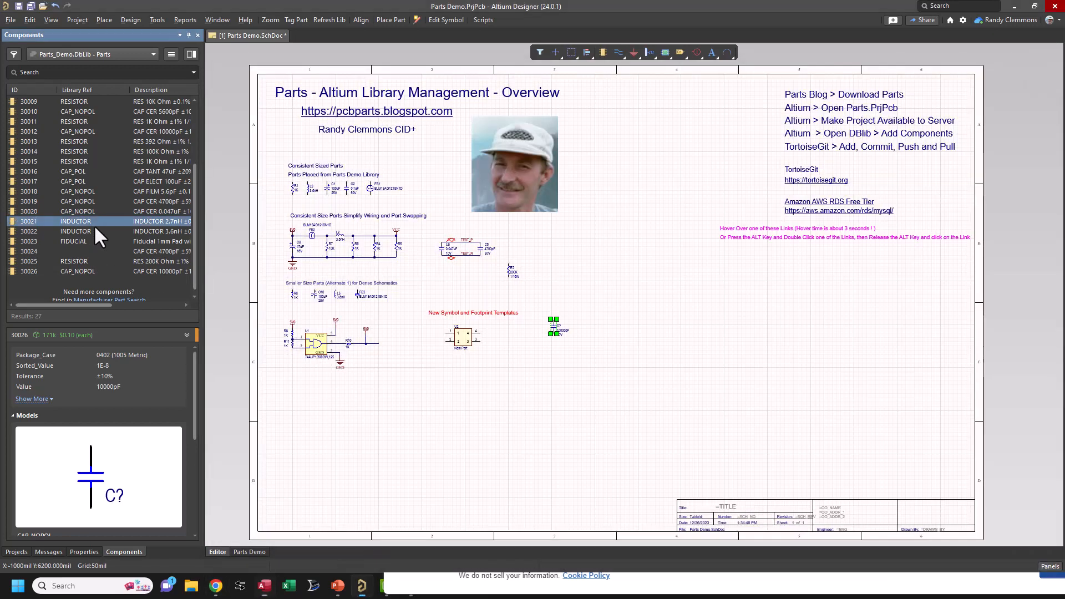
right_click(94, 224)
left_click(118, 332)
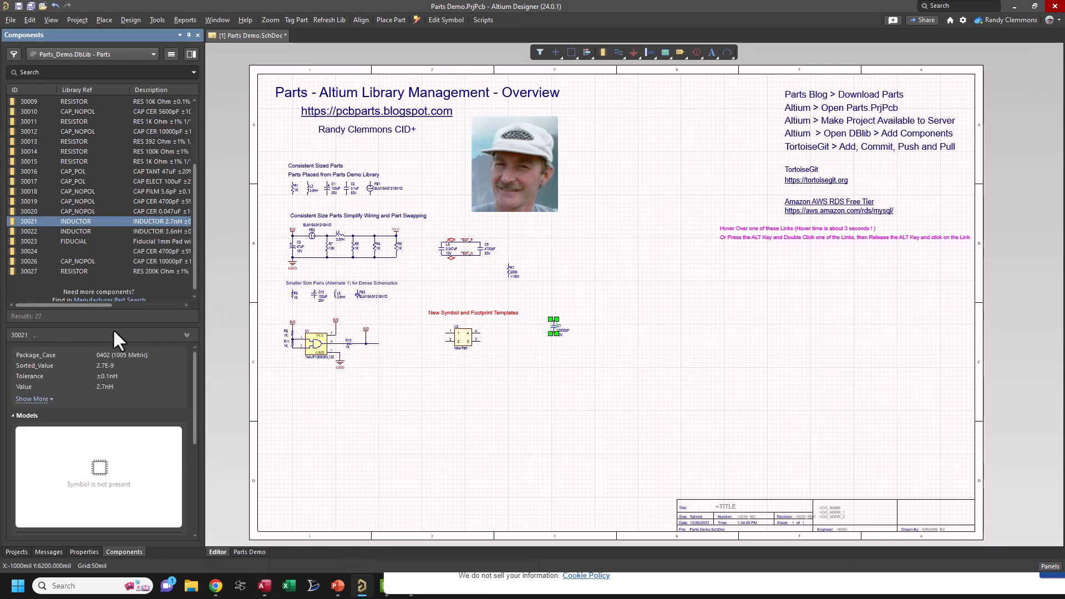
double_click(35, 270)
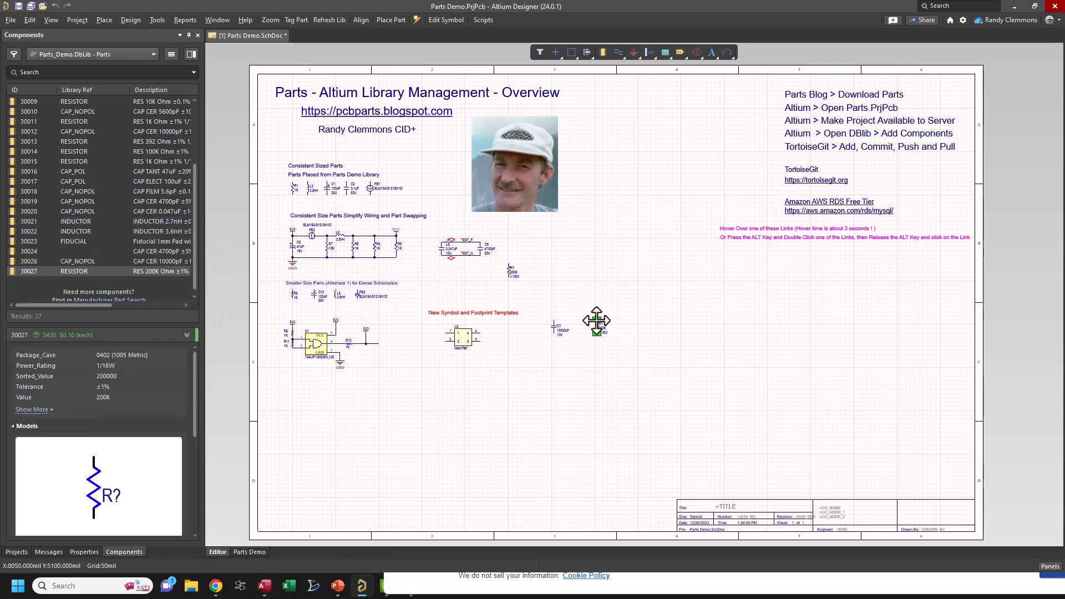
left_click(596, 320)
scroll(596, 321, "up", 3, "ctrl")
scroll(574, 388, "down", 2, "ctrl")
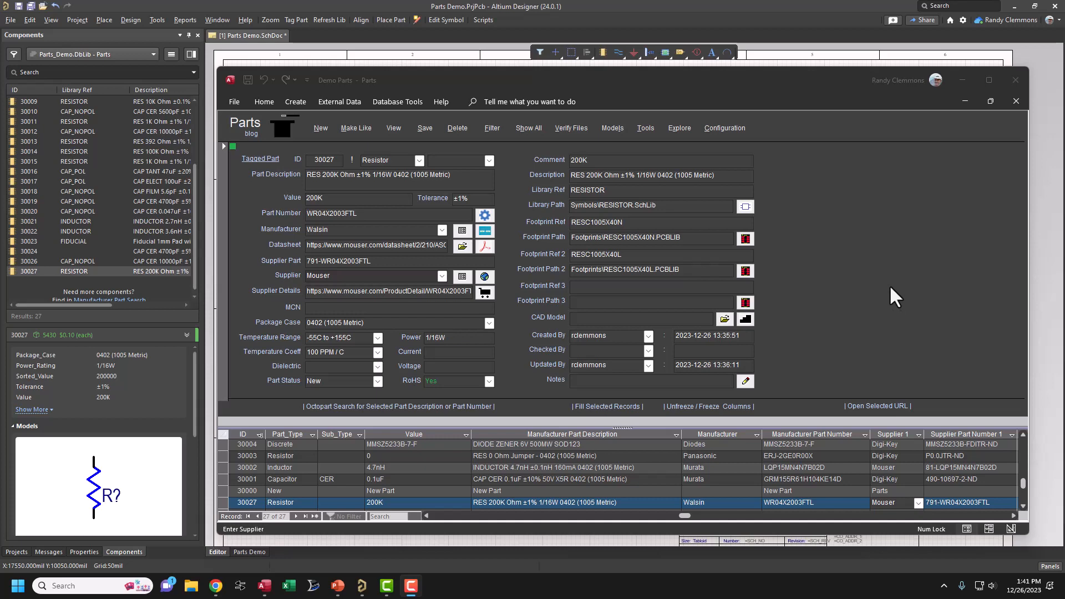
Open the symbol and footprint search for record 30027 and look up WR04X2003FTL on SnapEDA and Component Search Engine.
left_click(611, 127)
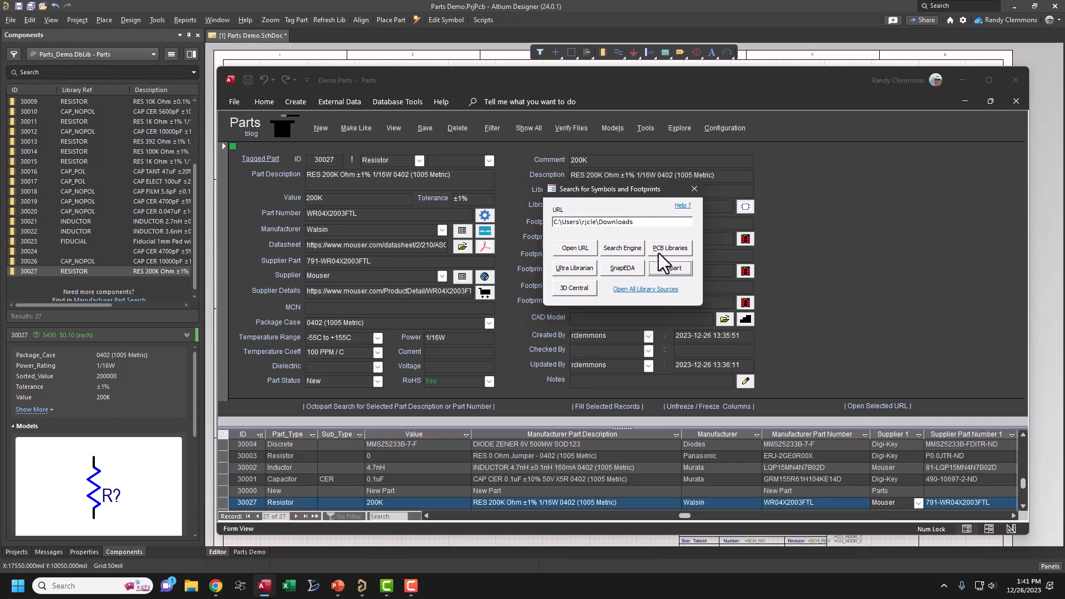
left_click(626, 267)
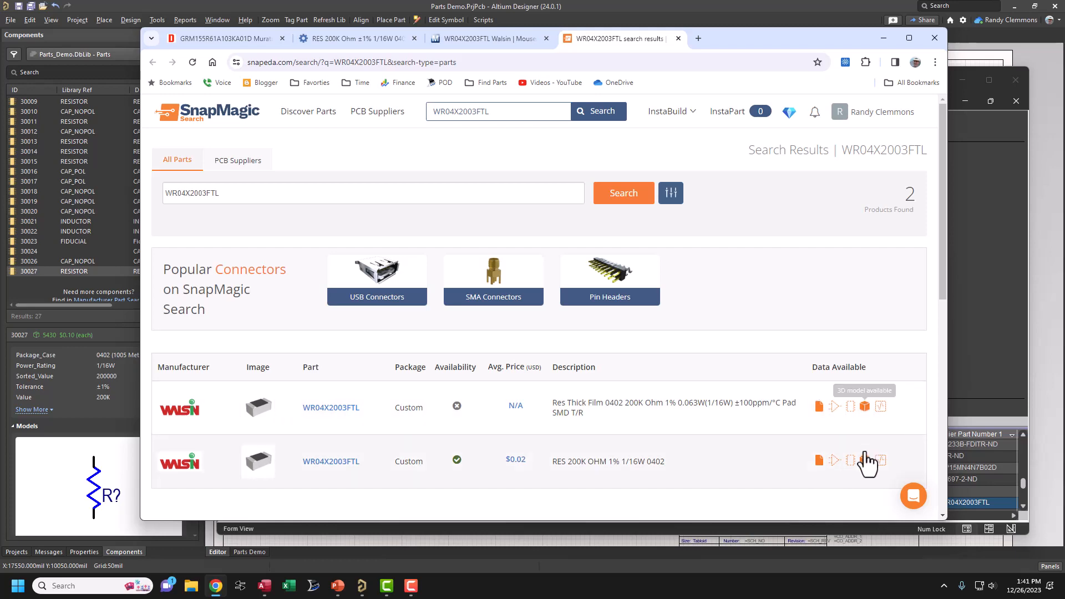
left_click(991, 305)
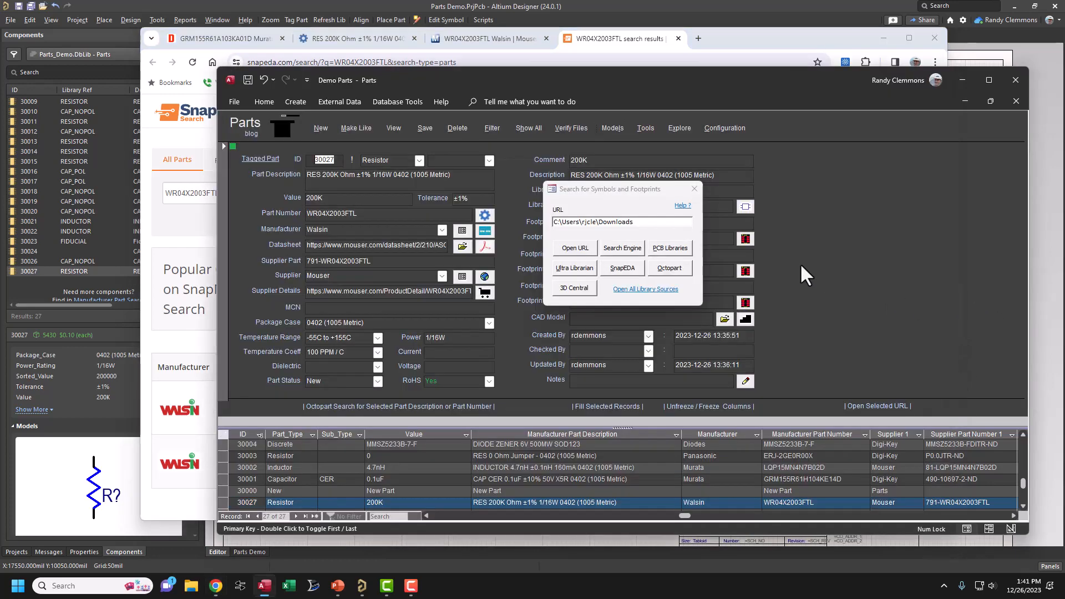
left_click(621, 251)
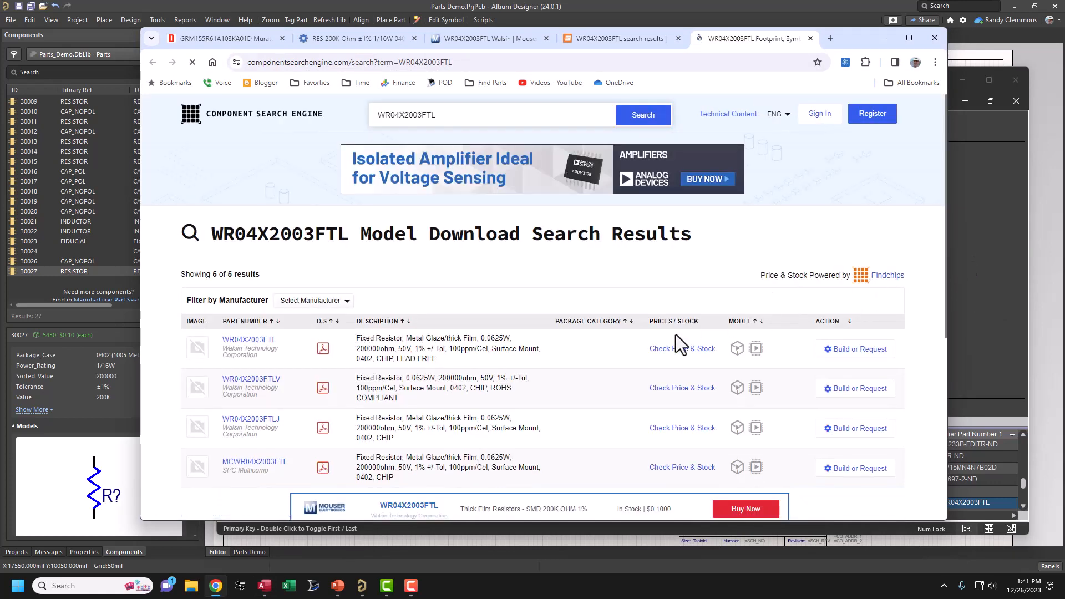
scroll(460, 376, "down", 2)
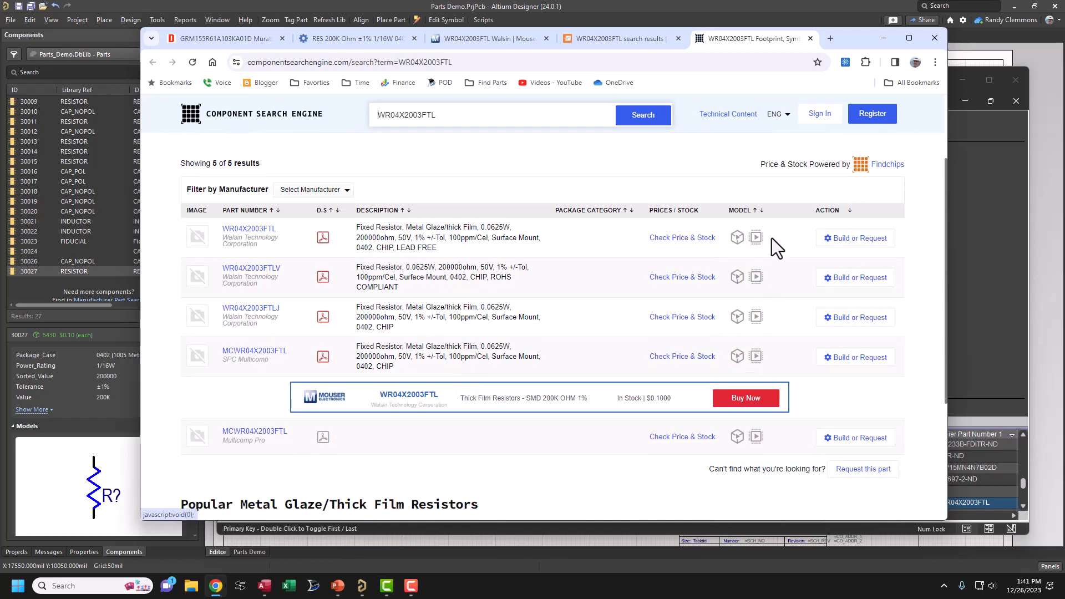
left_click(959, 272)
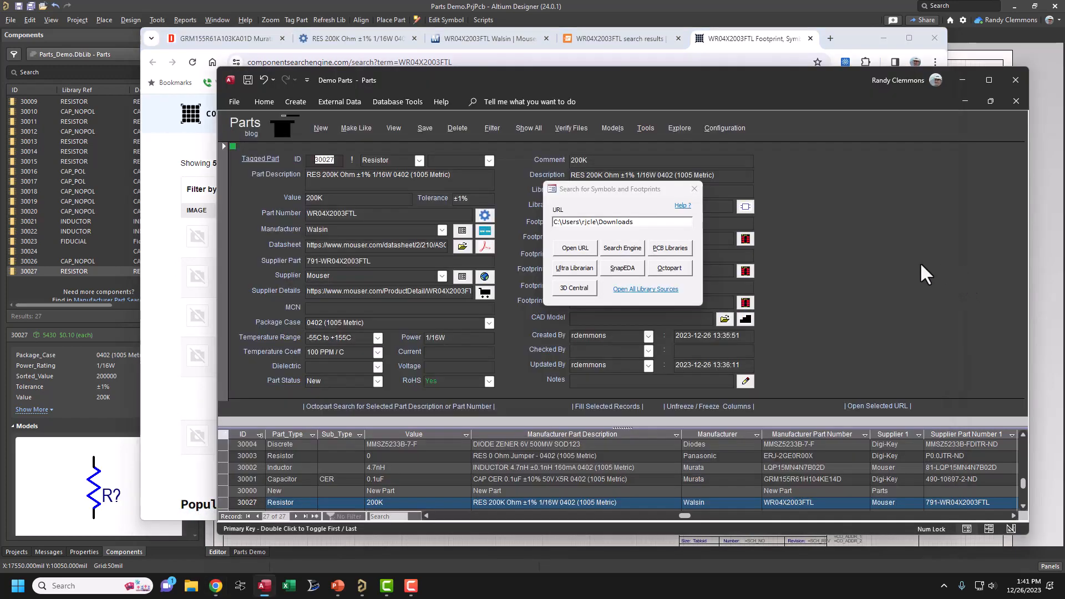
Look up WR04X2003FTL on PCB Libraries, logging in with the prefilled account credentials, and on Ultra Librarian.
left_click(670, 249)
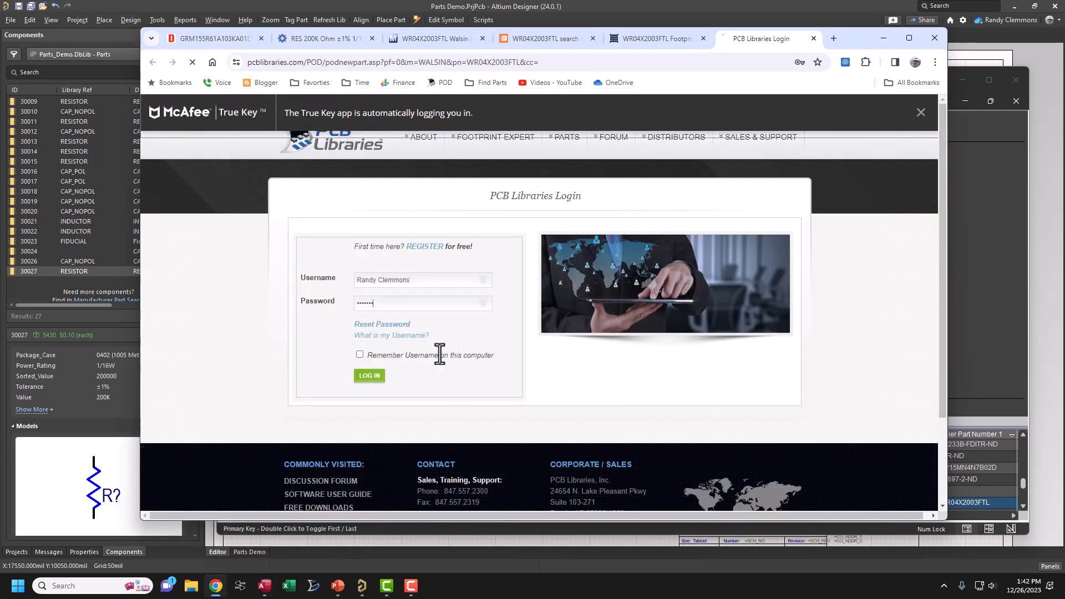
left_click(377, 377)
scroll(586, 345, "down", 4)
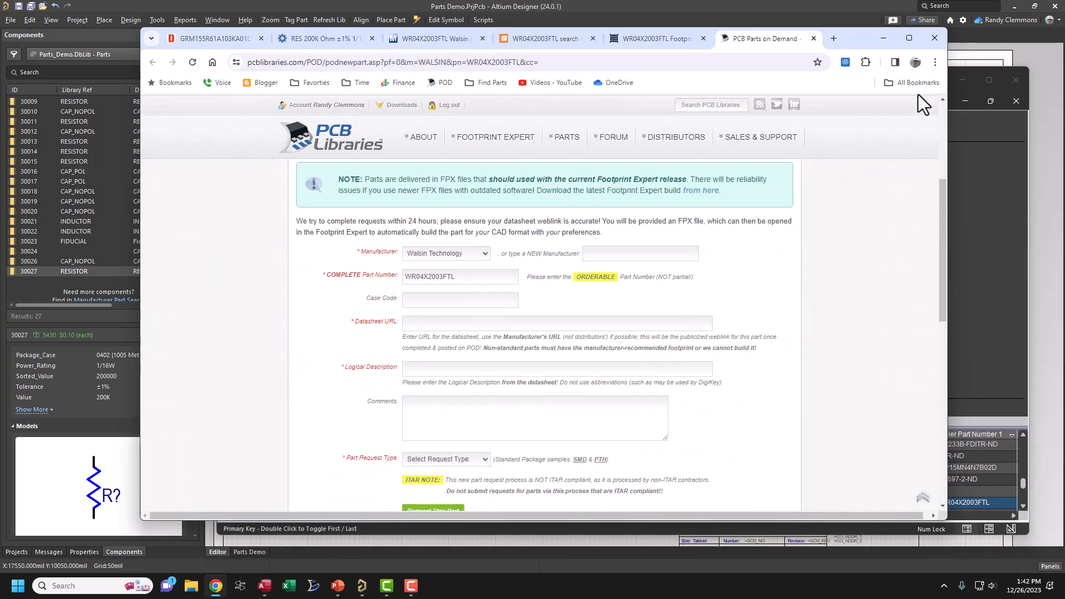
left_click(885, 38)
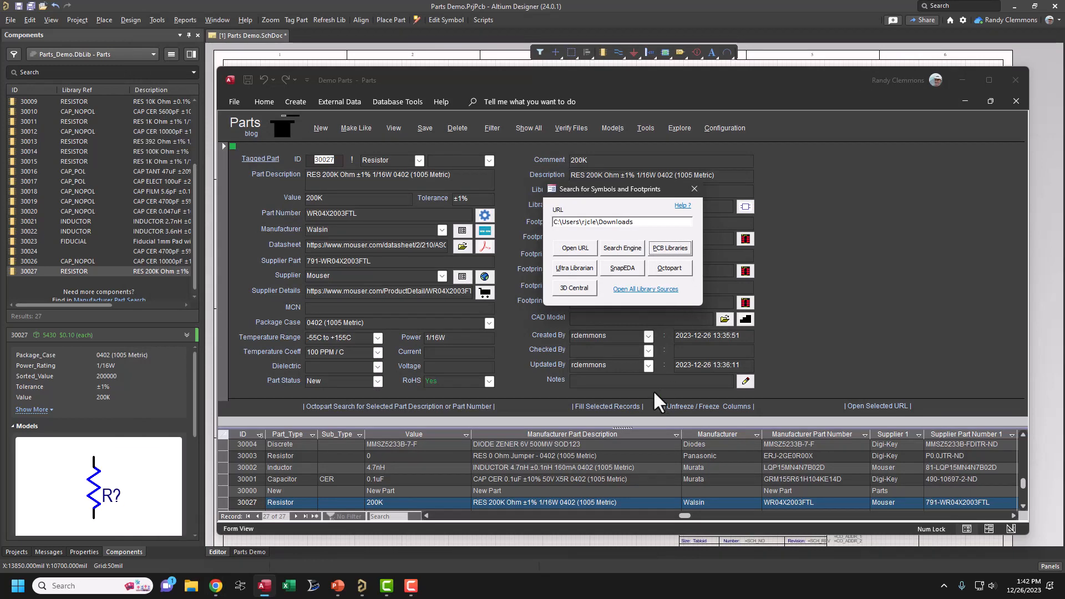
left_click(576, 271)
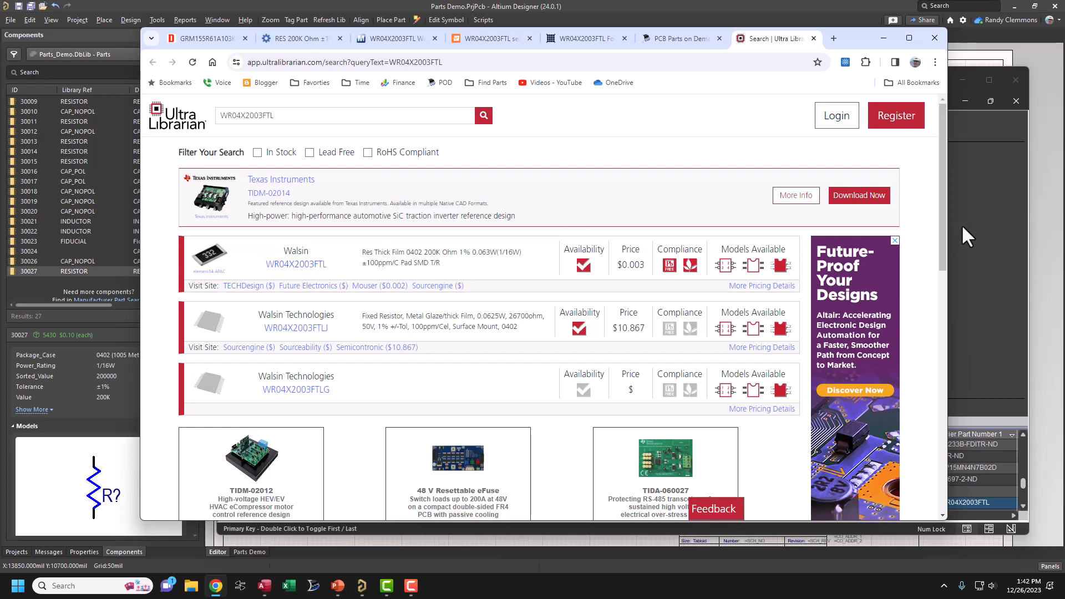
left_click(882, 39)
Search Octopart for WR04X2003FTL from the model search and examine the listed manufacturers, distributors and CAD model offers.
left_click(667, 269)
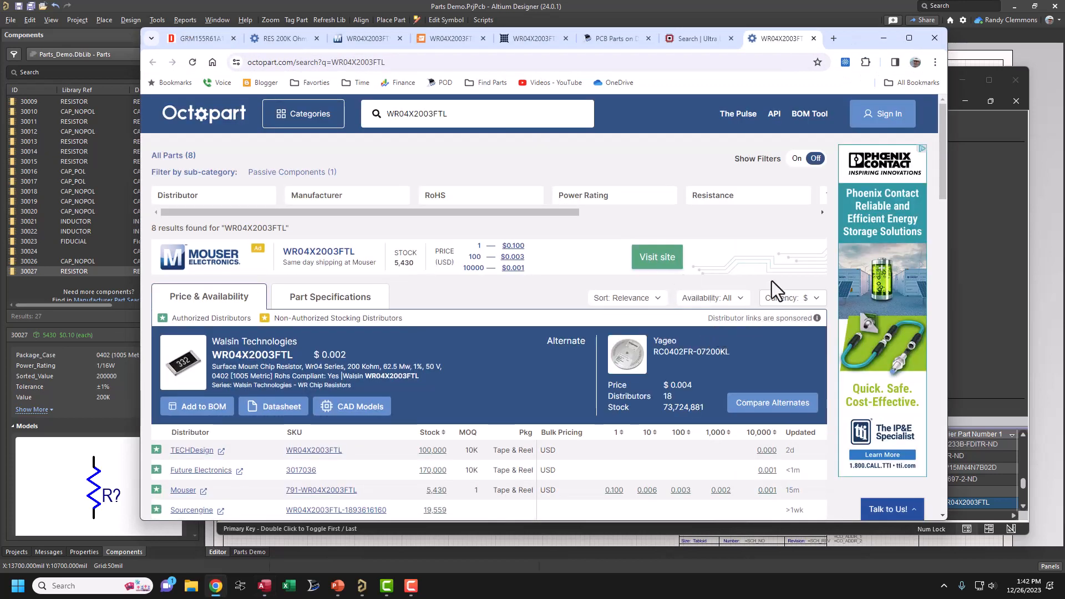
scroll(771, 281, "down", 3)
scroll(769, 278, "up", 3)
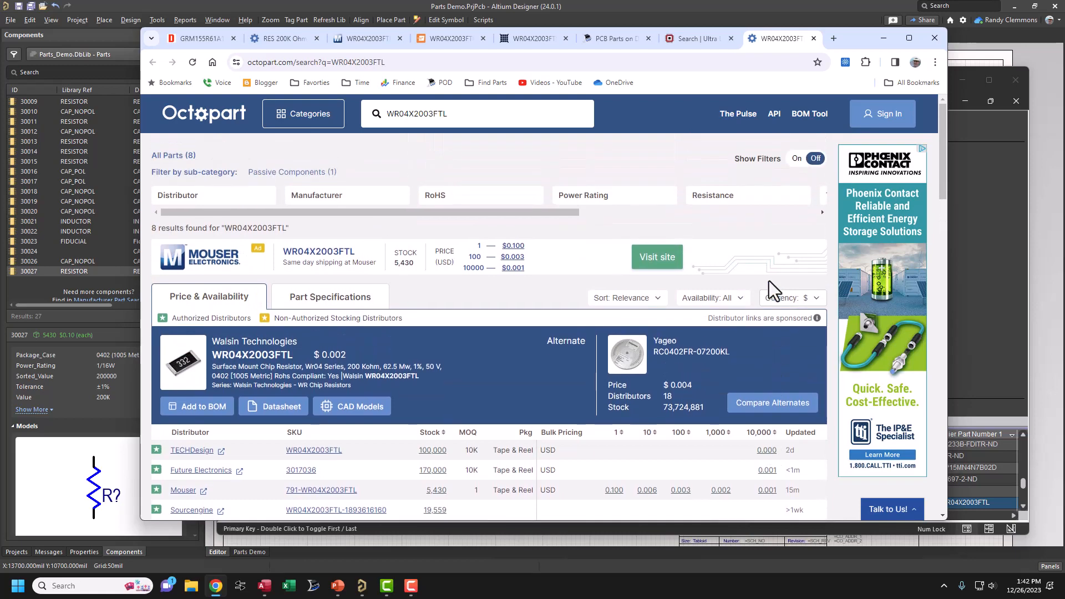
left_click_drag(577, 213, 542, 274)
scroll(660, 326, "down", 6)
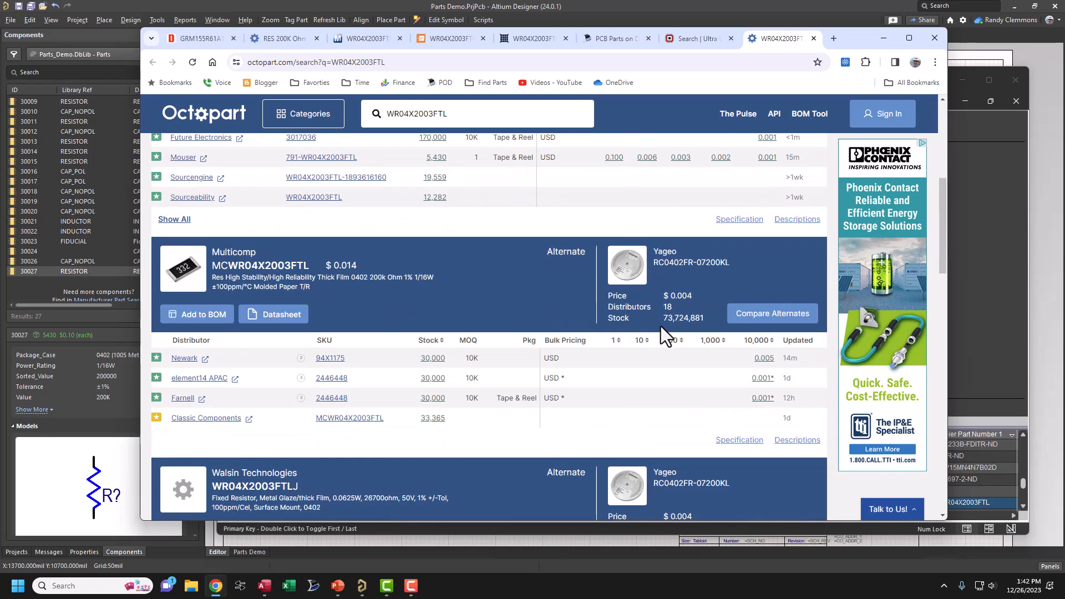
scroll(663, 333, "down", 10)
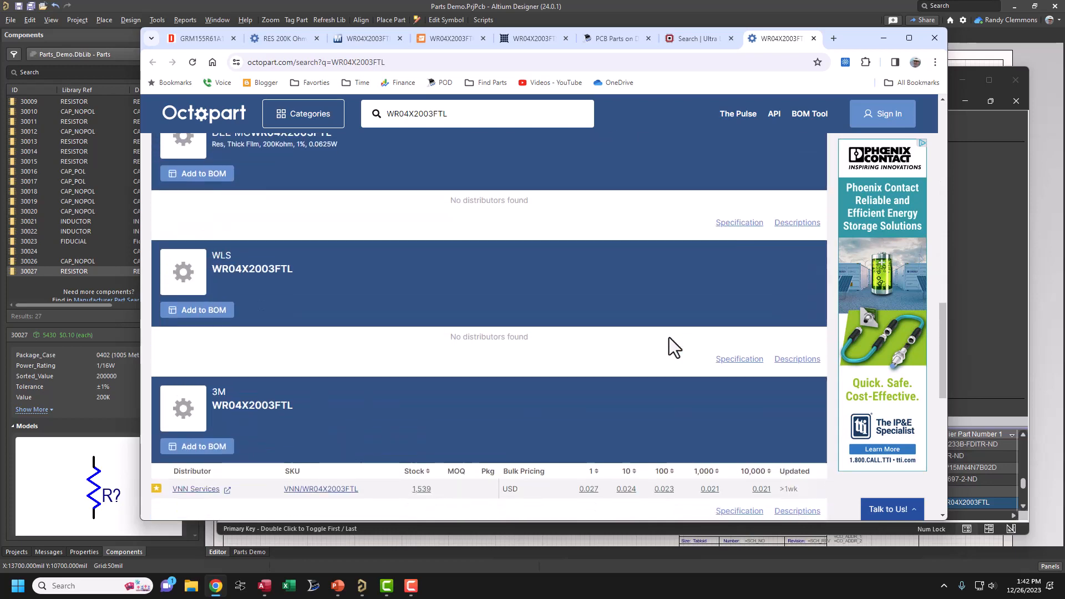
scroll(669, 337, "down", 9)
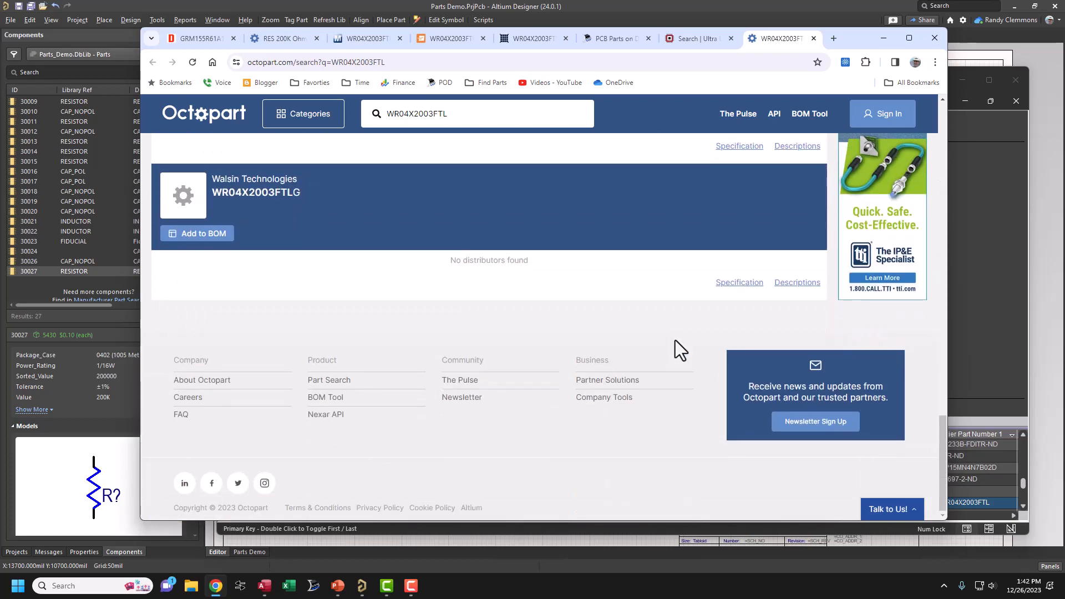
scroll(681, 345, "up", 5)
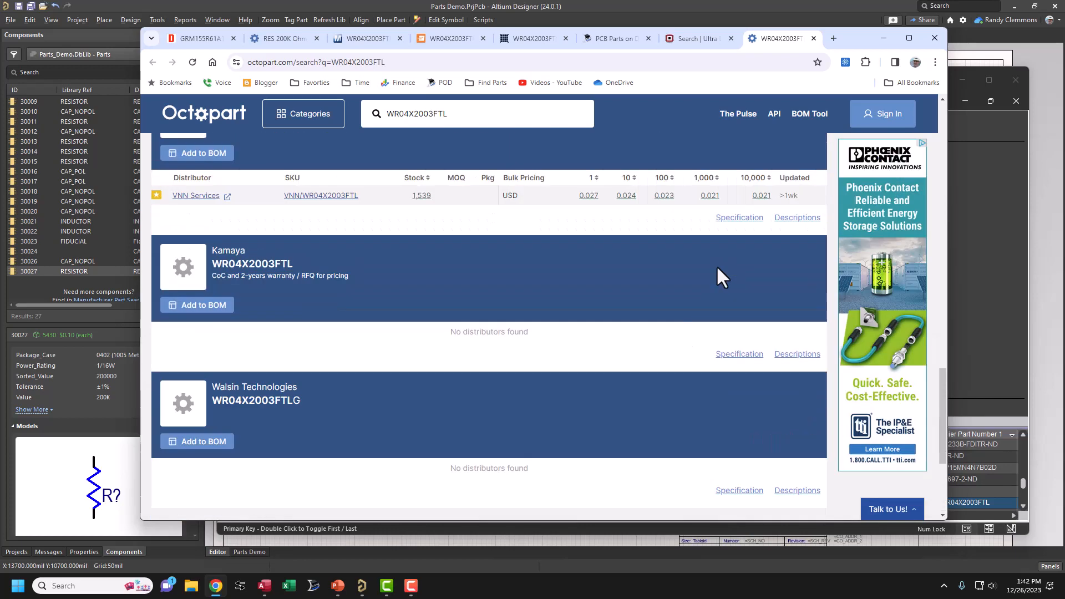
left_click(883, 38)
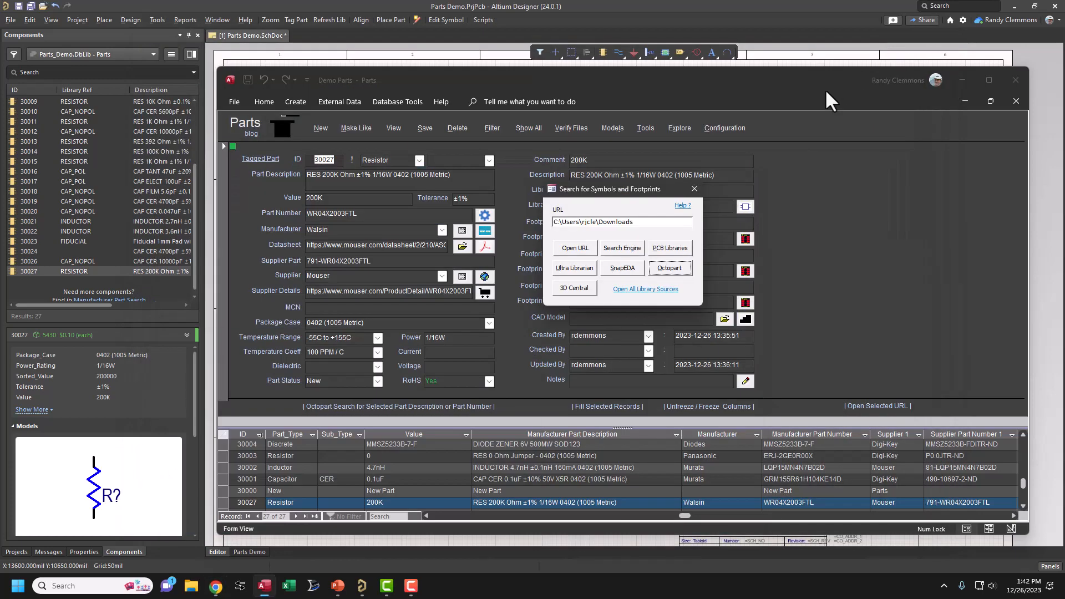
Open all library sources for the part, close all browser tabs except the Octopart one and return it to the home page.
left_click(645, 289)
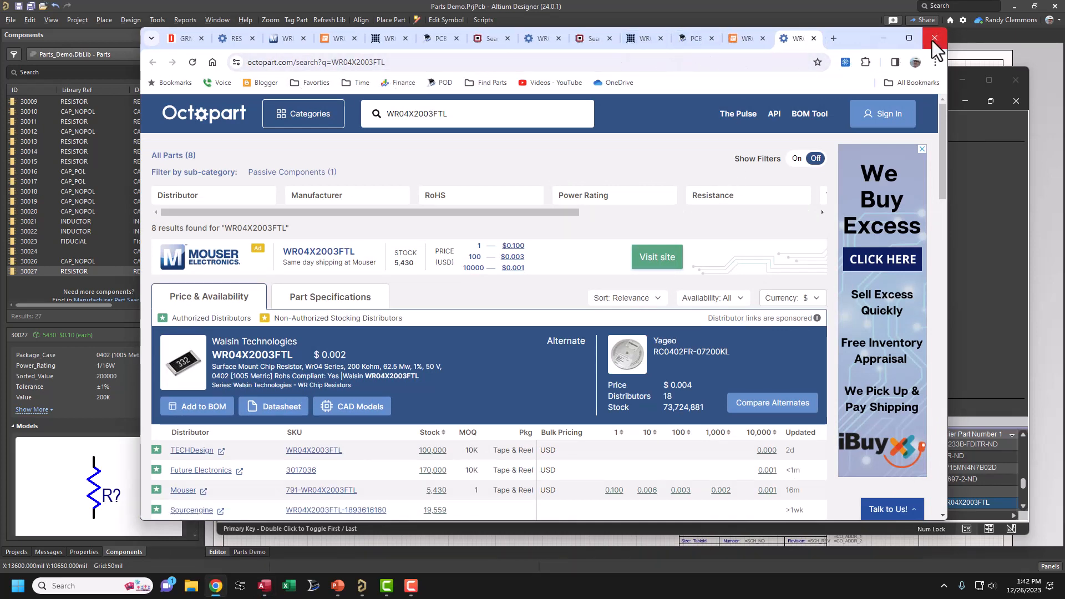
right_click(795, 45)
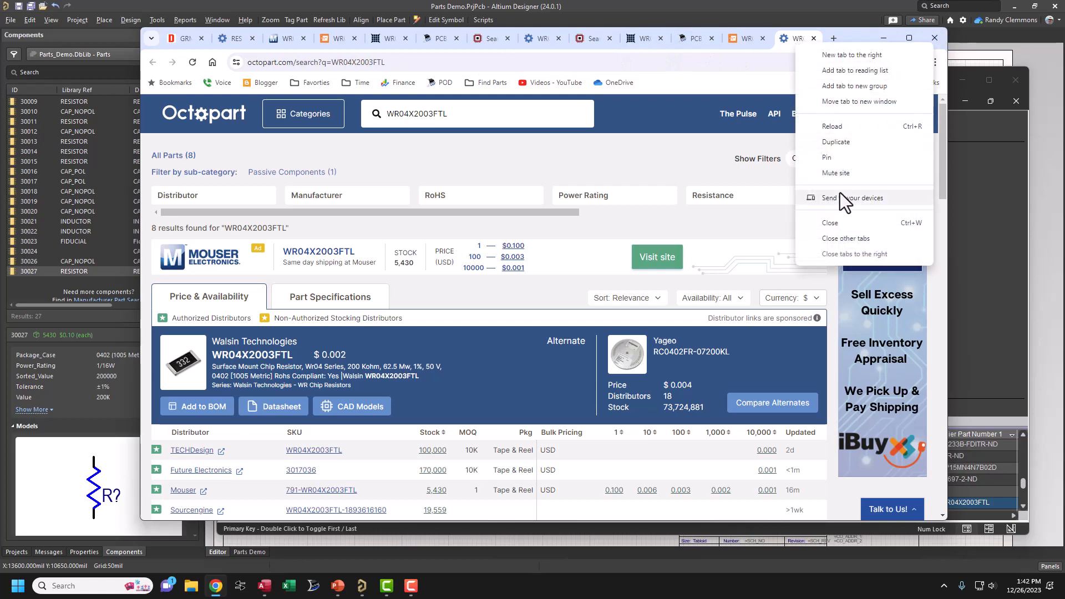
left_click(840, 239)
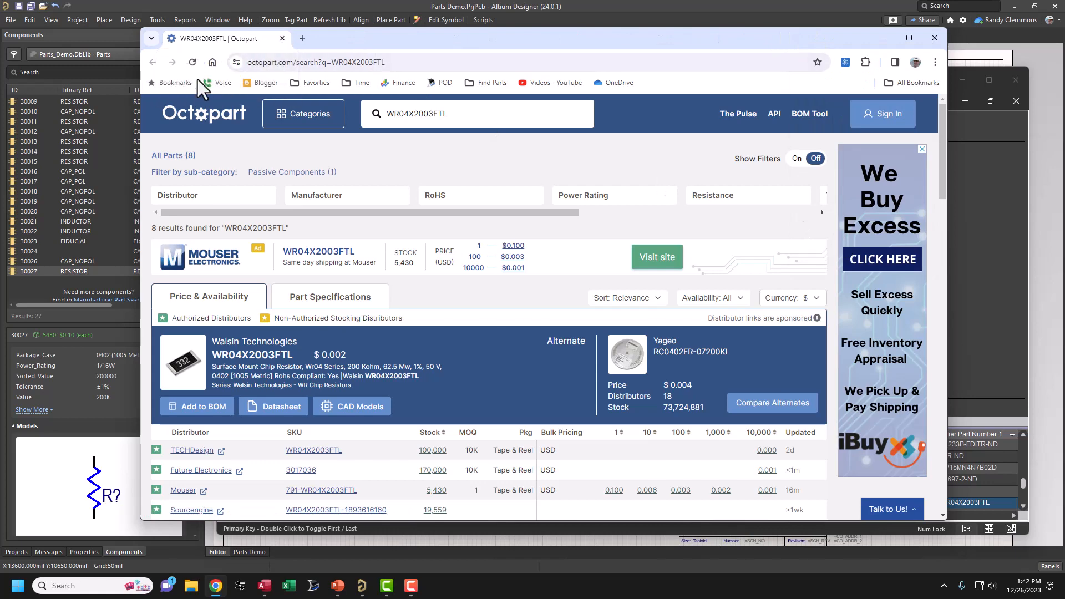
left_click(212, 61)
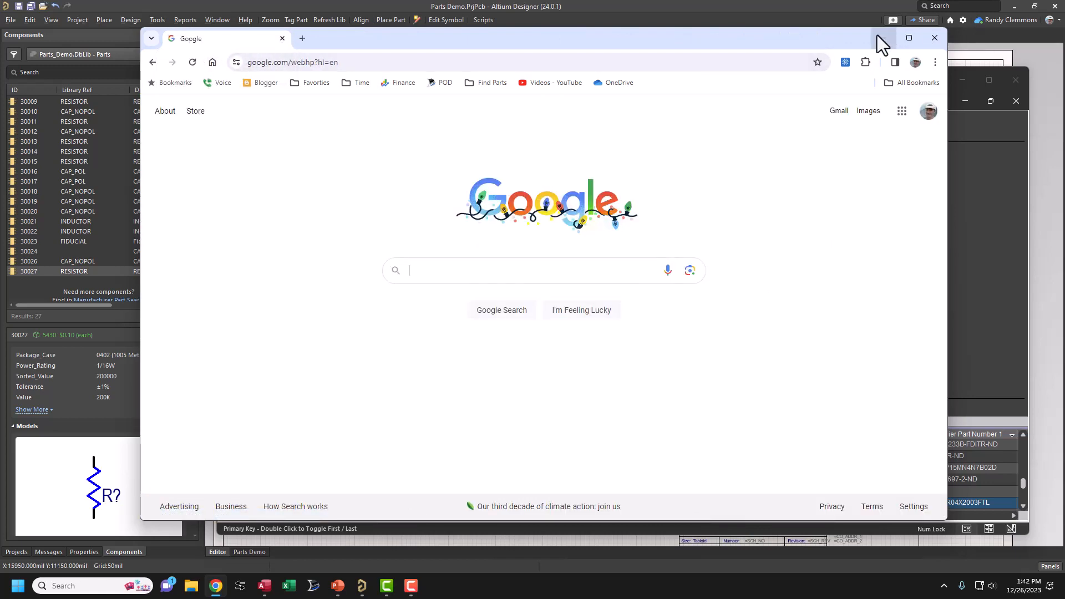
left_click(882, 37)
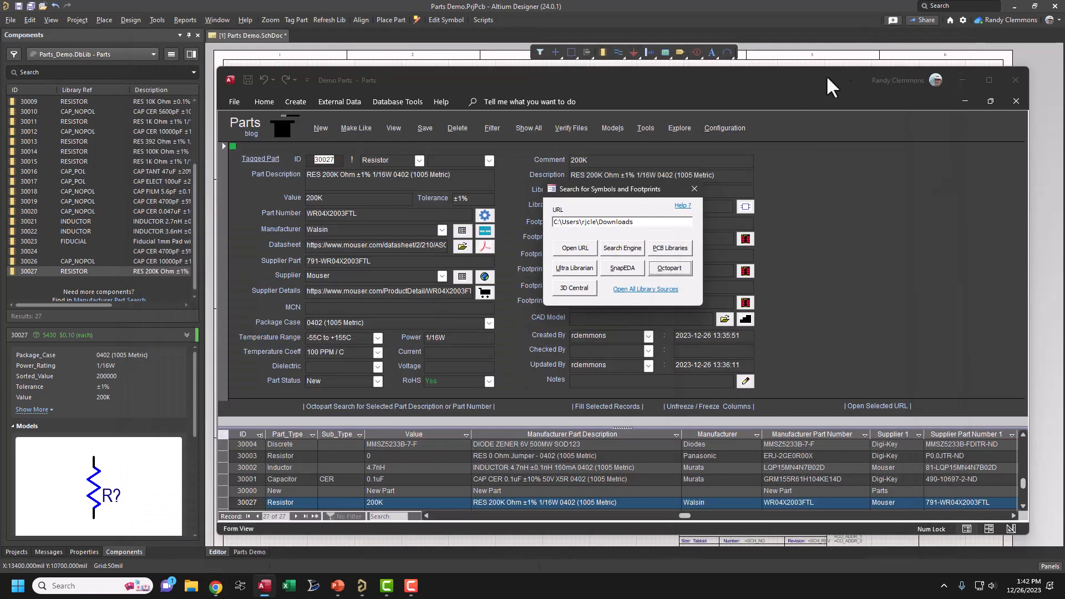
Open all library sources for WR04X2003FTL at once and examine the Ultra Librarian, Component Search Engine, PCB Libraries, SnapEDA and Octopart pages.
left_click(658, 289)
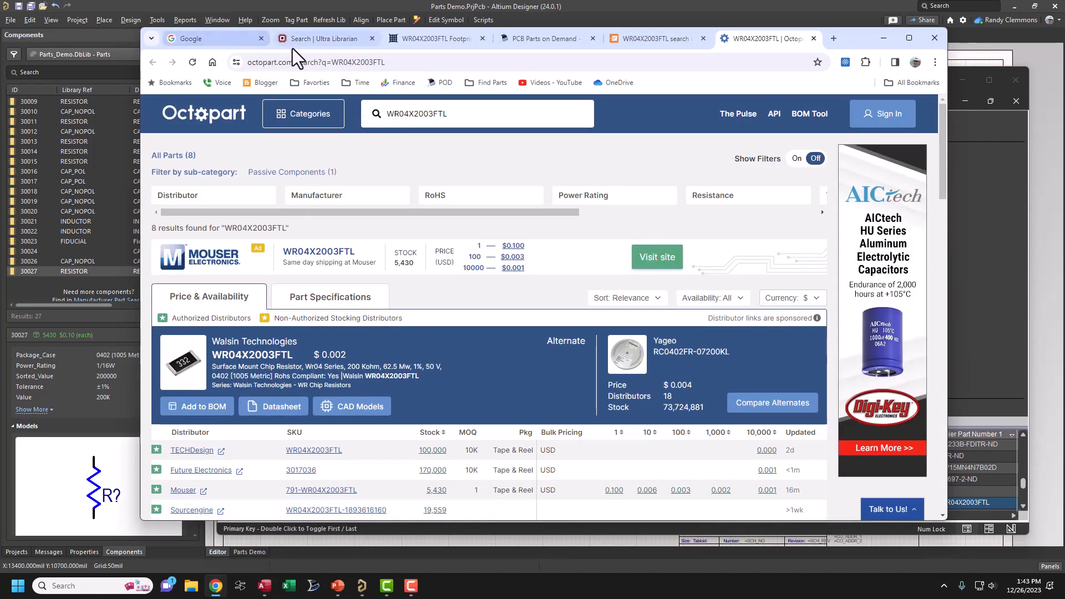
left_click(317, 42)
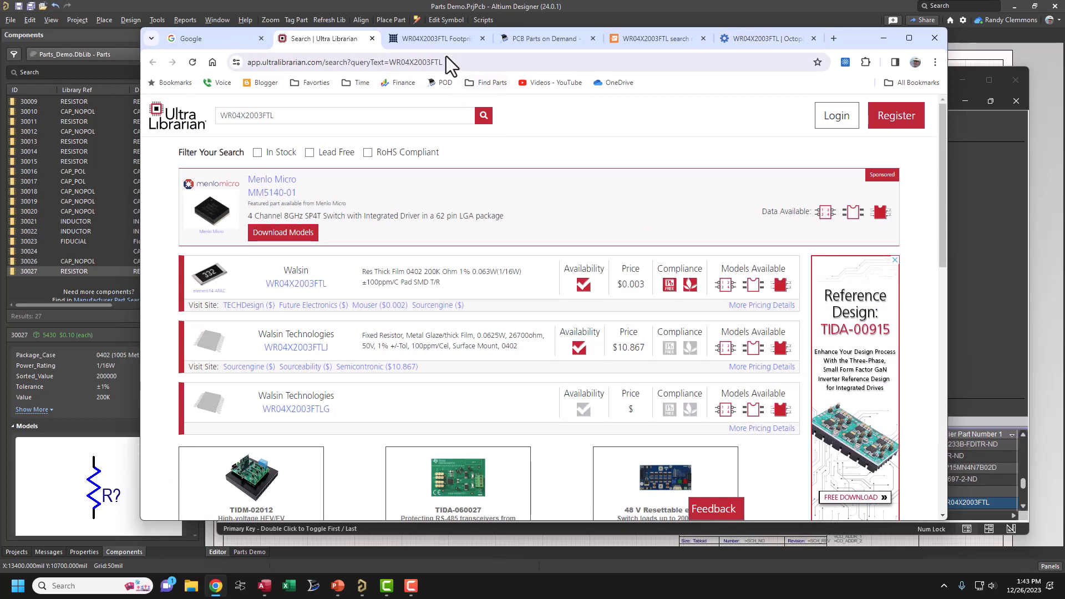
left_click(441, 40)
scroll(737, 369, "down", 5)
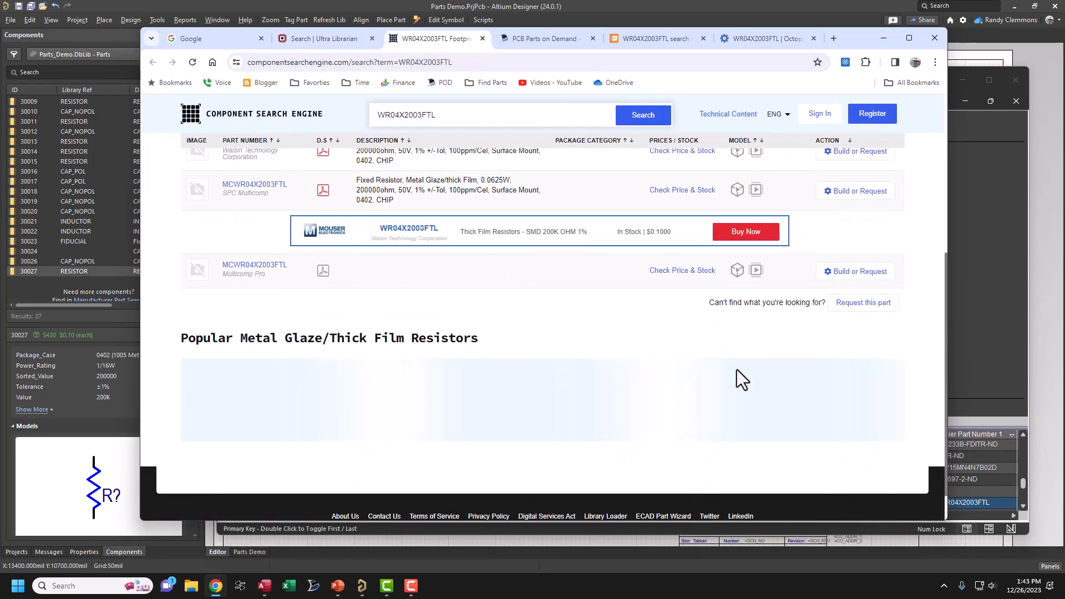
scroll(736, 369, "up", 5)
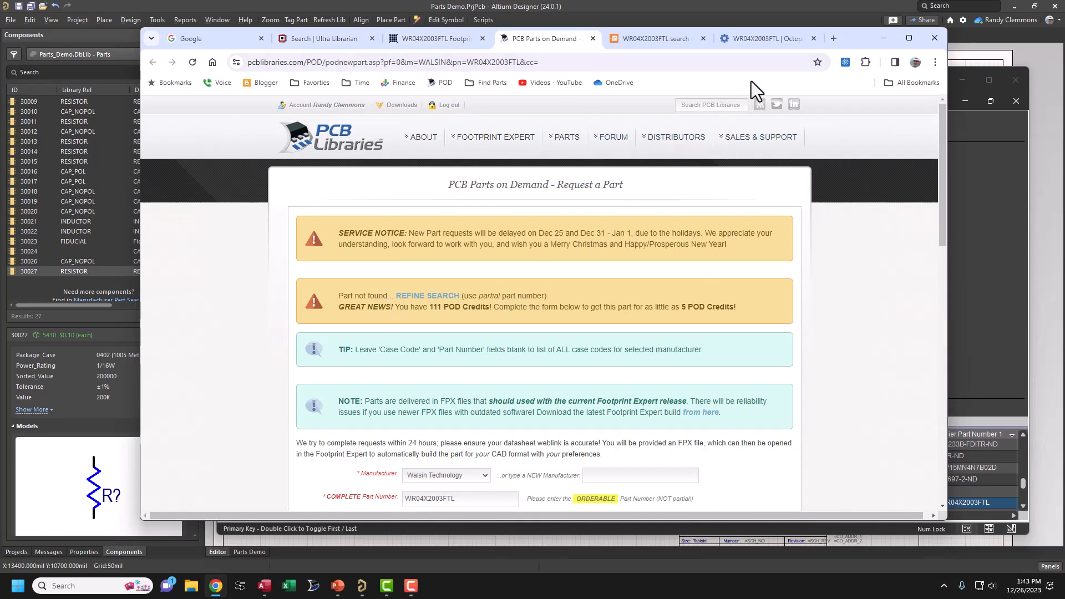
left_click(654, 41)
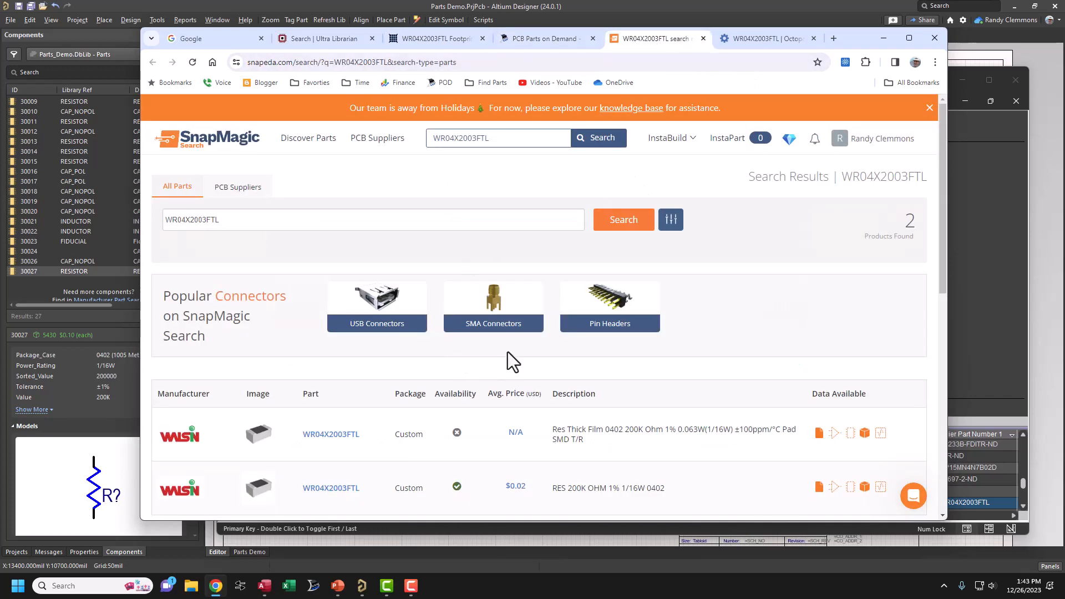
left_click(753, 43)
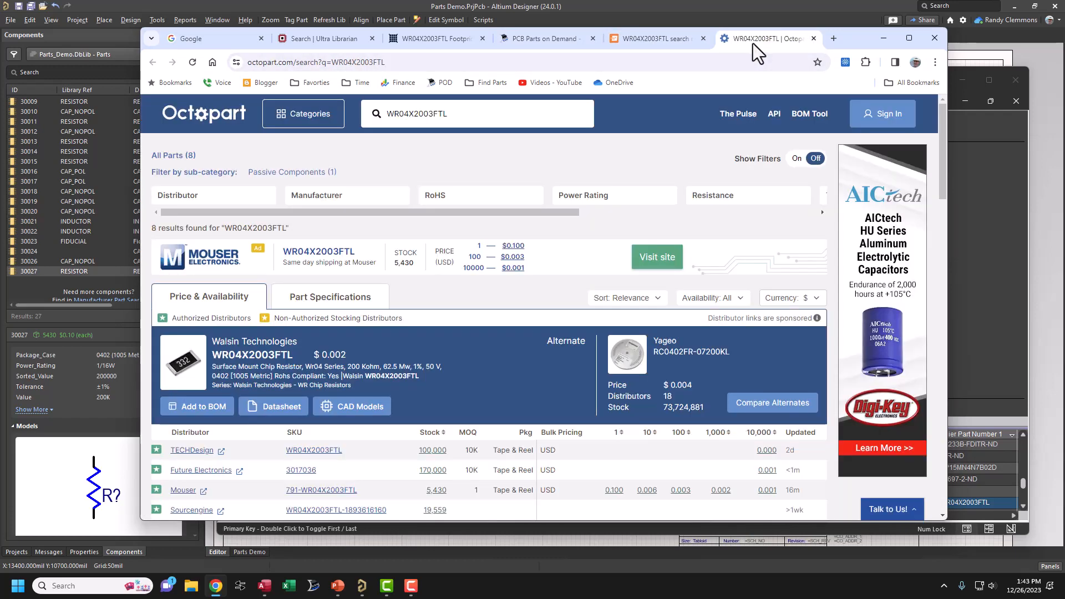
left_click(885, 39)
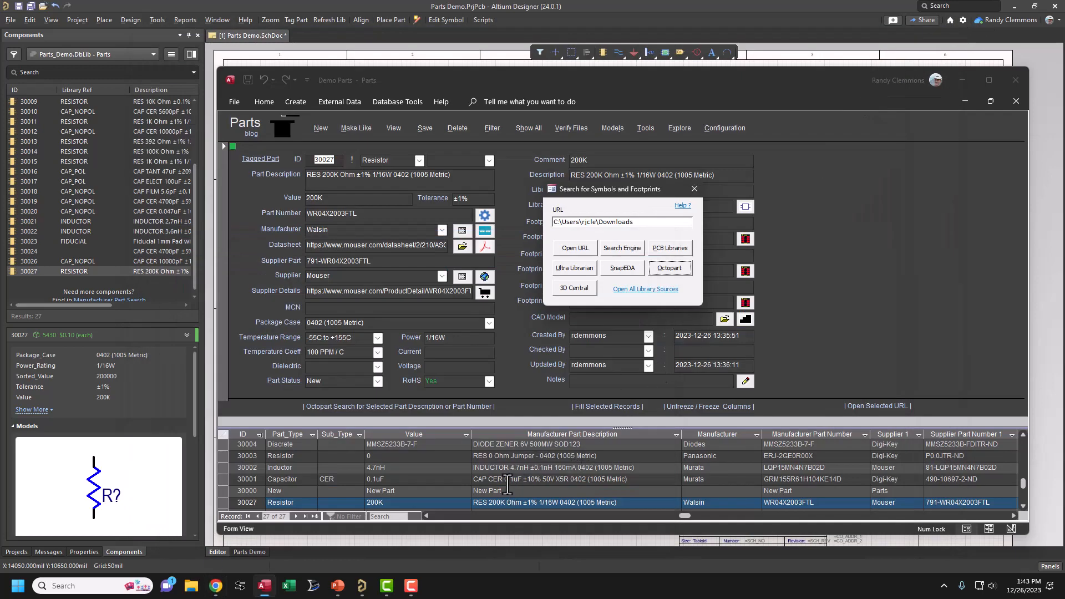
Select the MMSZ5233B-7-F zener diode record, open all its library sources and examine the SnapEDA, Component Search Engine and Ultra Librarian results.
left_click(511, 467)
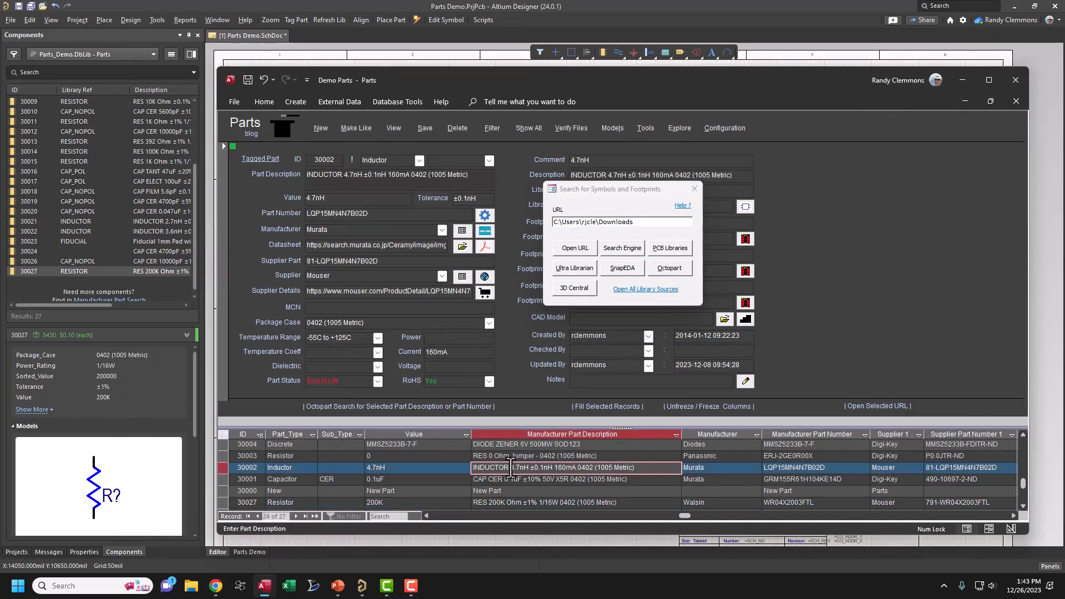
left_click(506, 444)
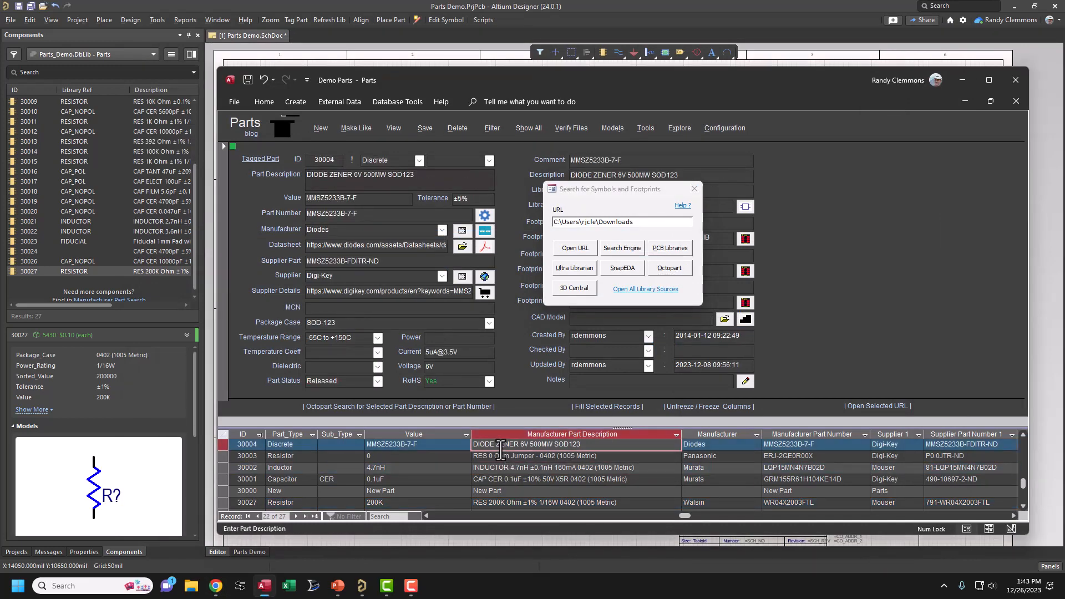
left_click(667, 271)
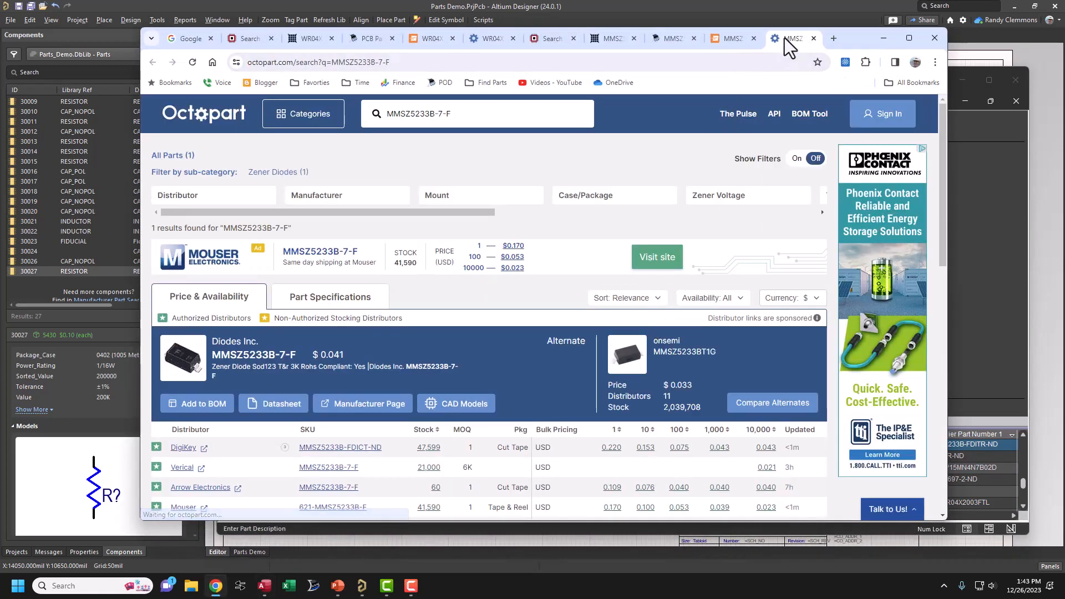
left_click(731, 38)
mouse_move(671, 137)
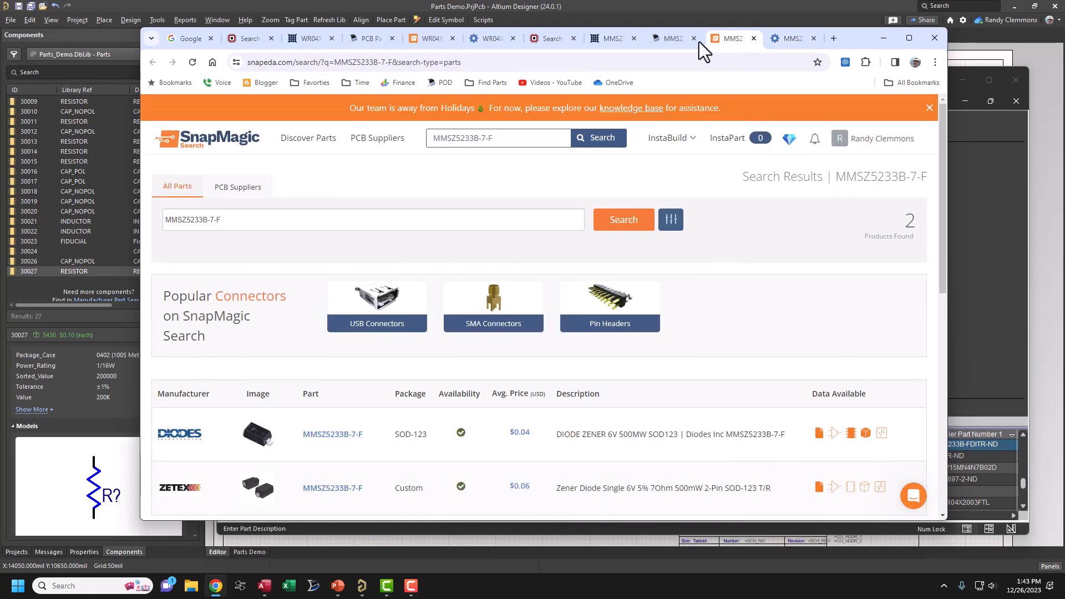
left_click(621, 39)
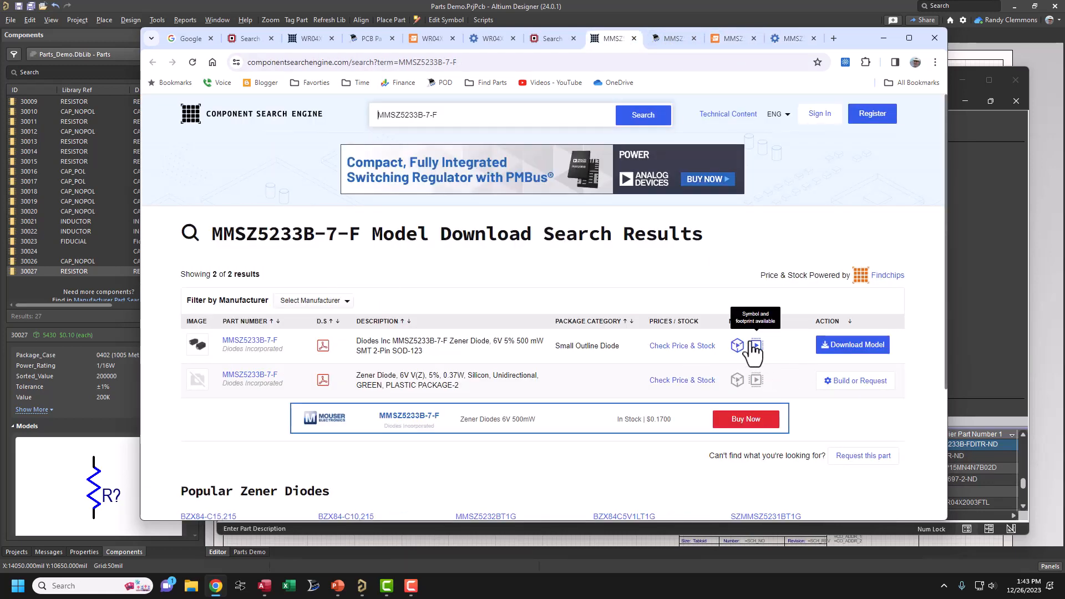
left_click(560, 36)
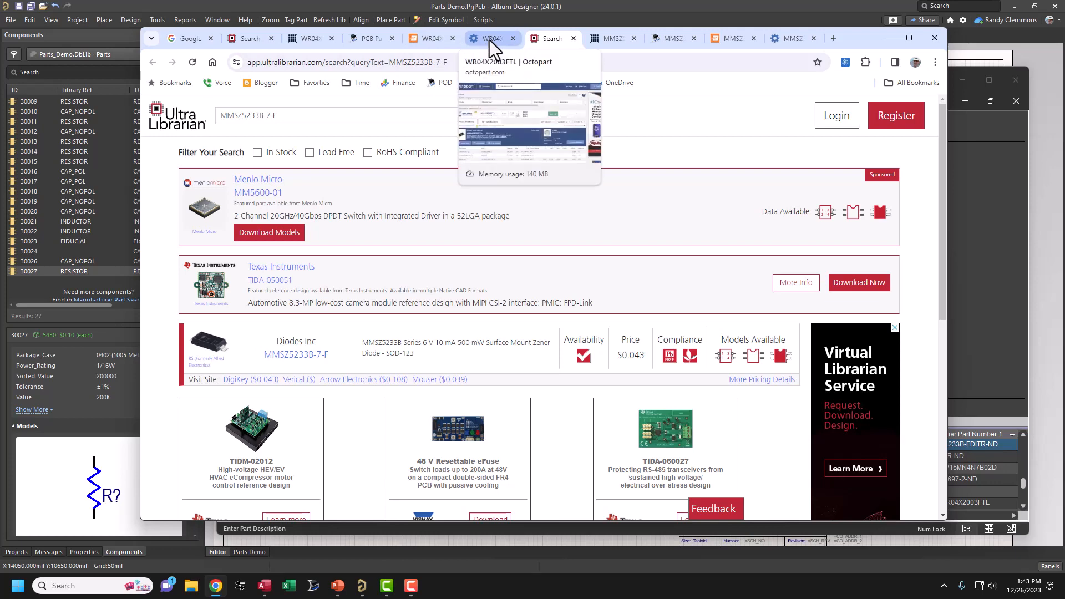
Examine the Octopart distributors, alternates and CAD models for MMSZ5233B-7-F, and return to the parts database.
left_click(792, 39)
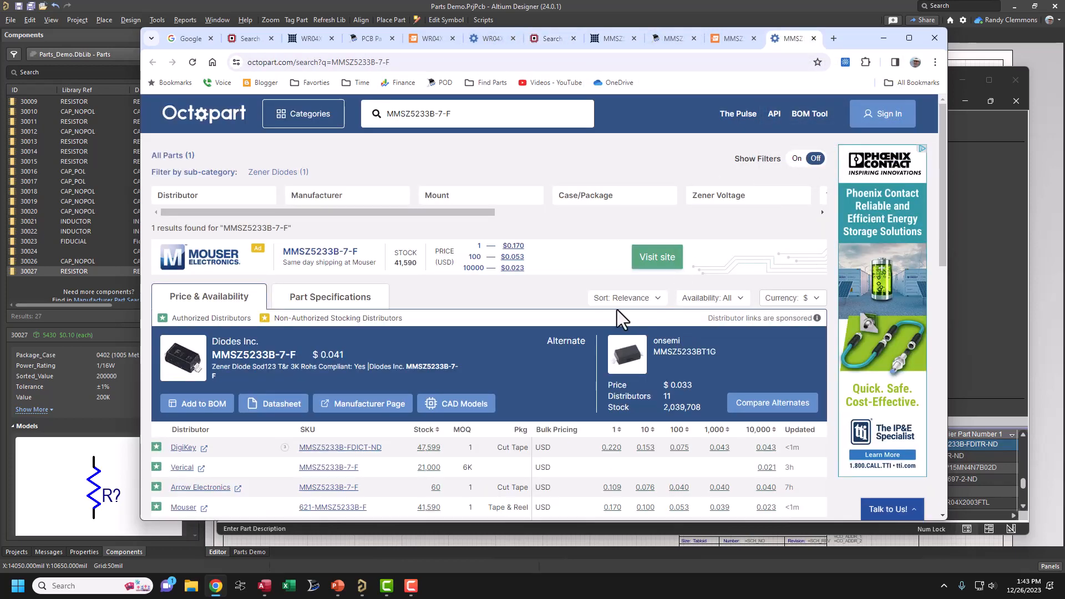
scroll(665, 338, "down", 2)
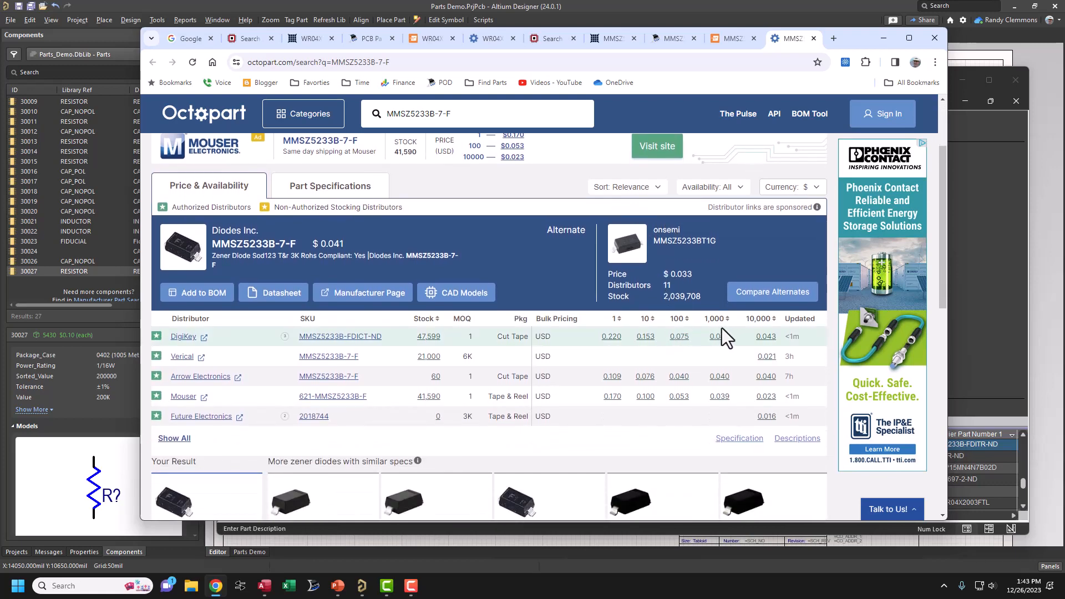
scroll(720, 332, "down", 1)
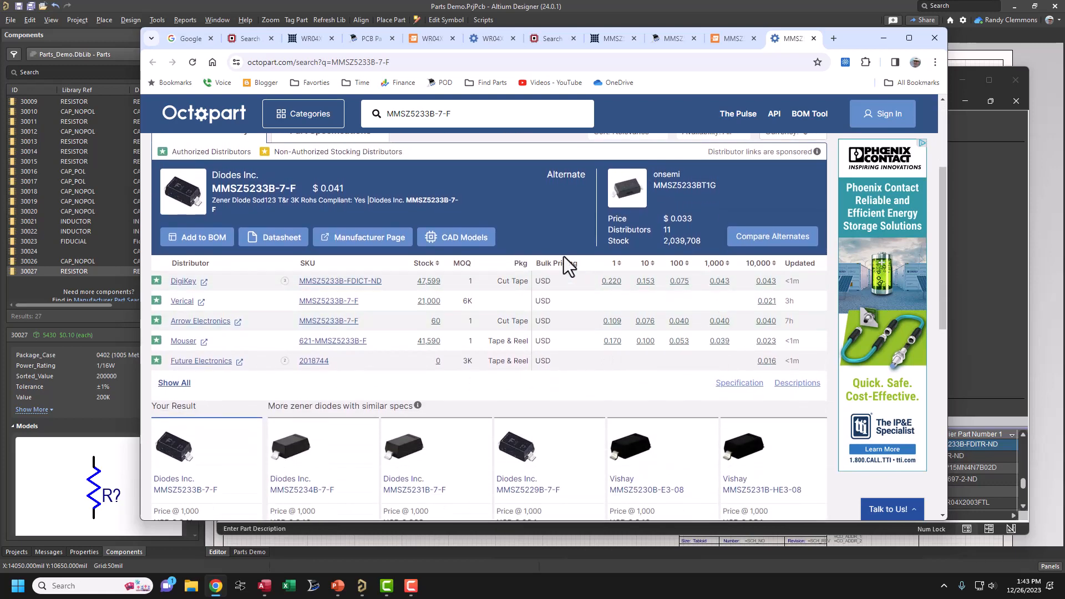
left_click(462, 238)
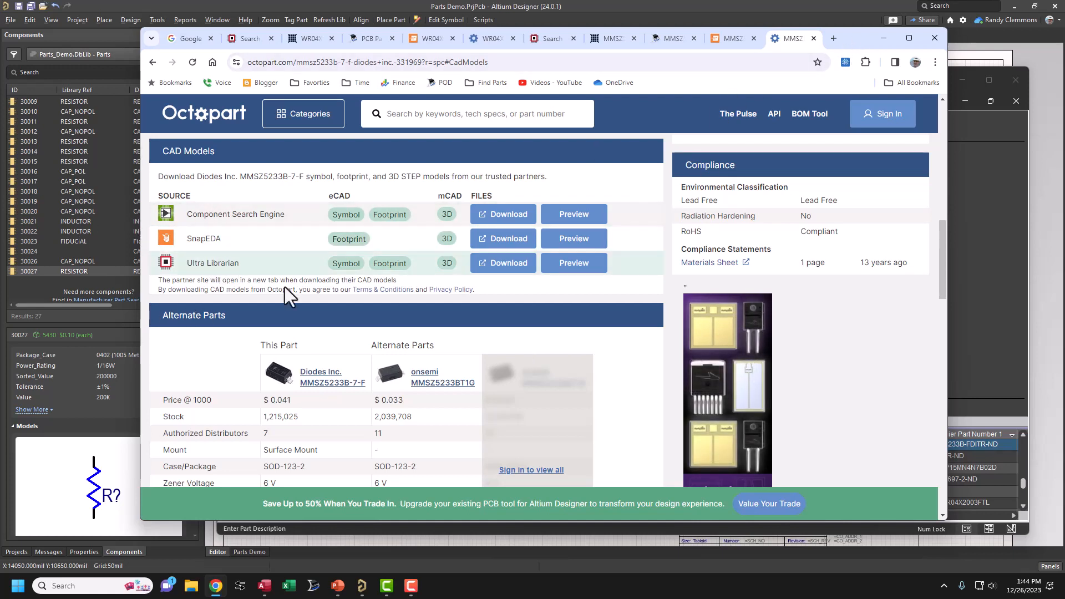
left_click(883, 38)
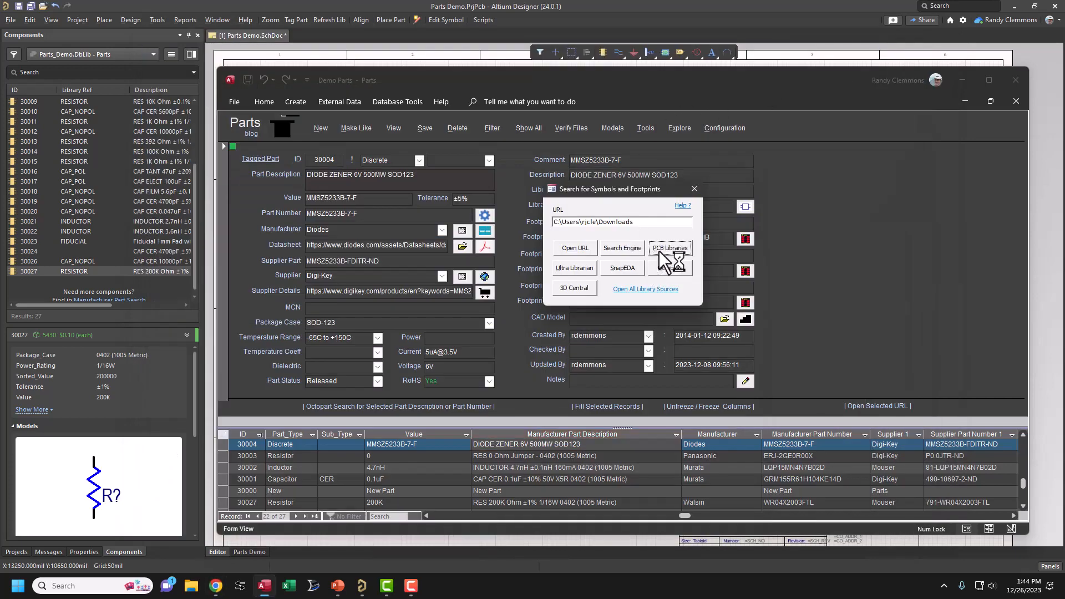
Look up MMSZ5233B-7-F on PCB Libraries and return to the parts form.
left_click(659, 251)
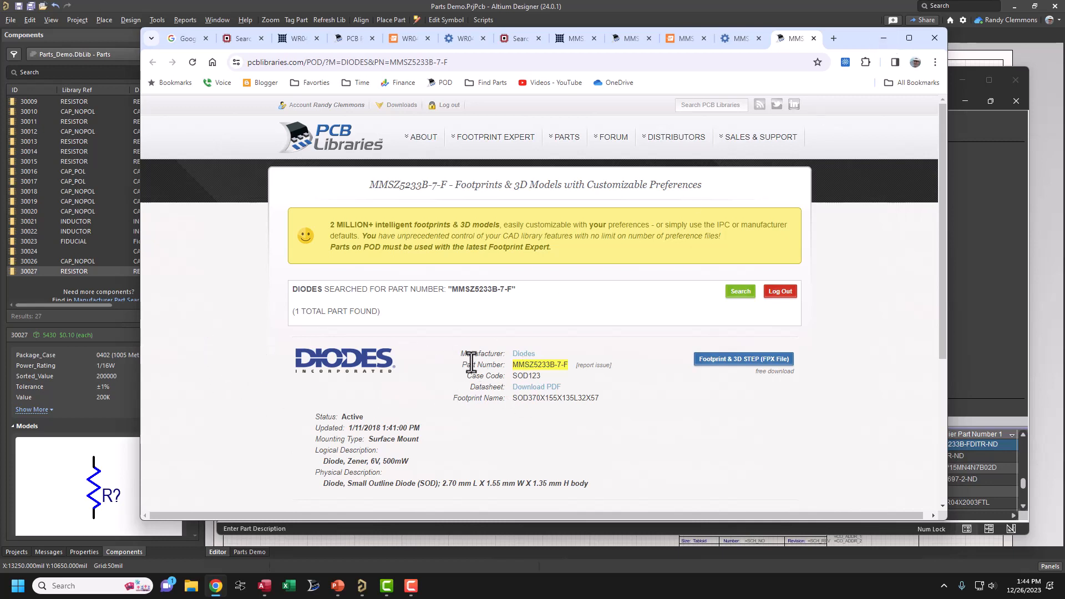
left_click(884, 38)
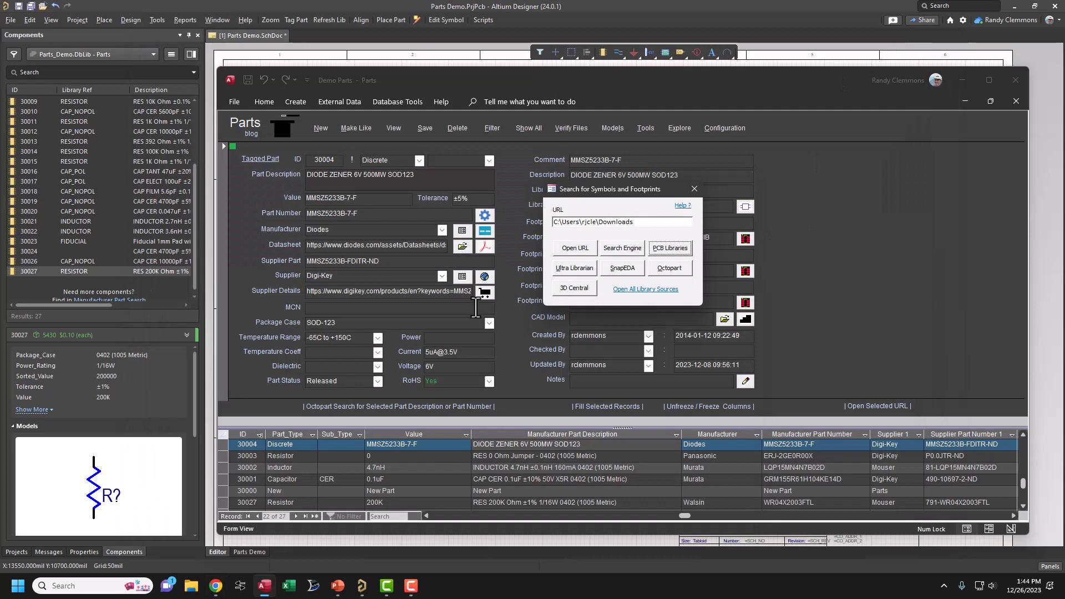
left_click_drag(673, 194, 634, 227)
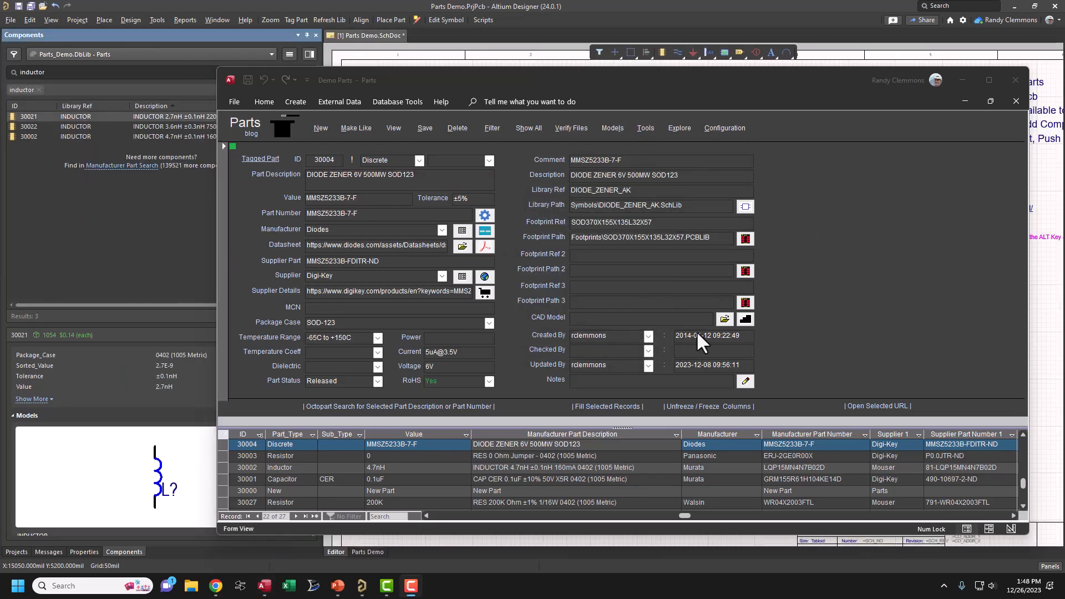
Add a new blank part record and delete it again.
left_click(319, 128)
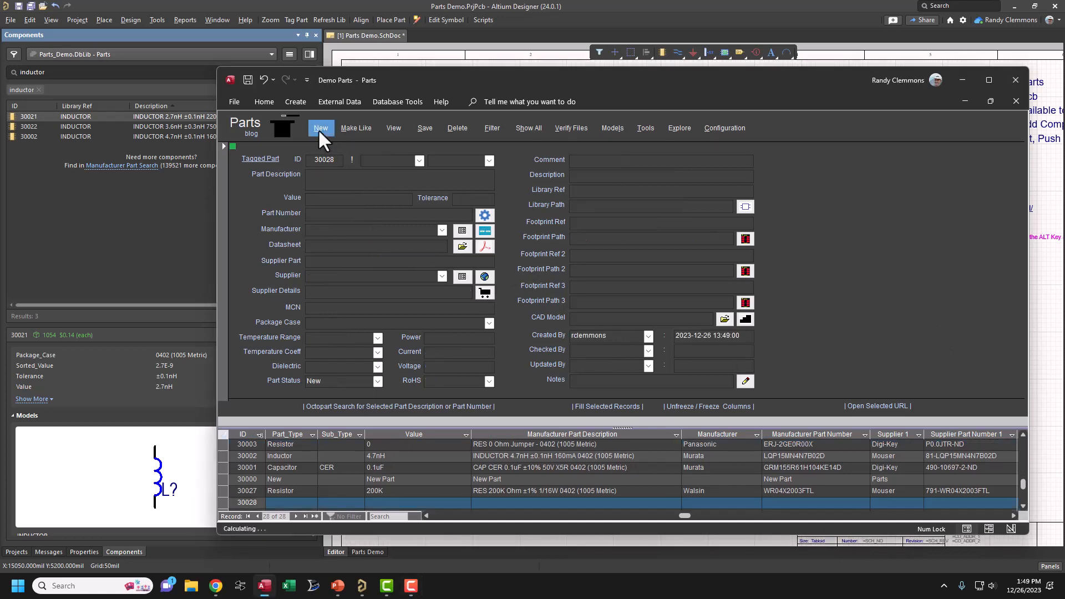
left_click(457, 128)
left_click(551, 330)
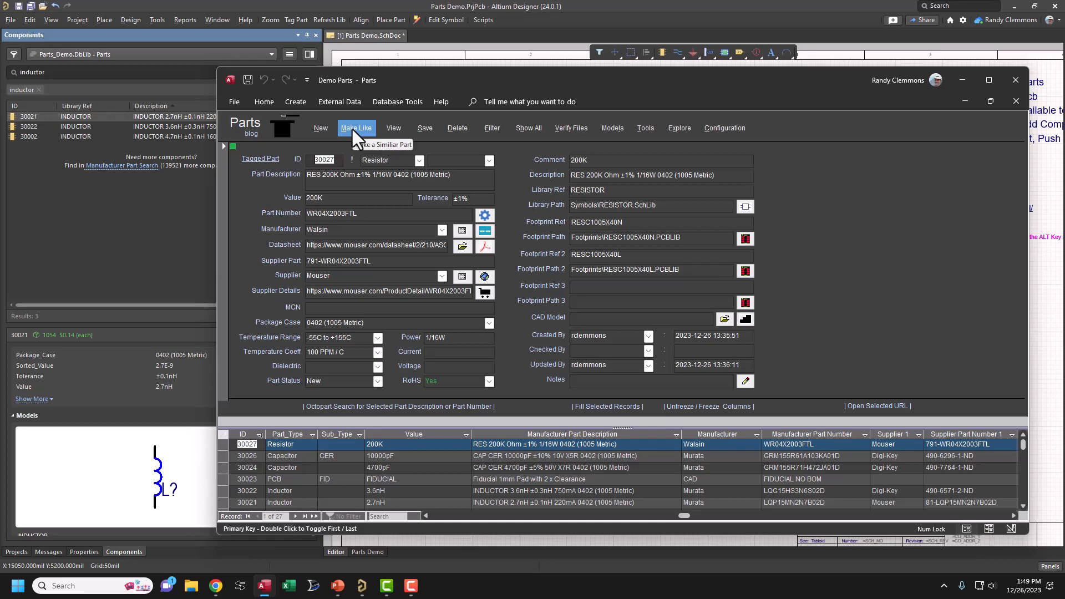
Switch the 200K resistor record to view-only mode, try to edit its part description, and switch back to edit mode.
left_click(392, 128)
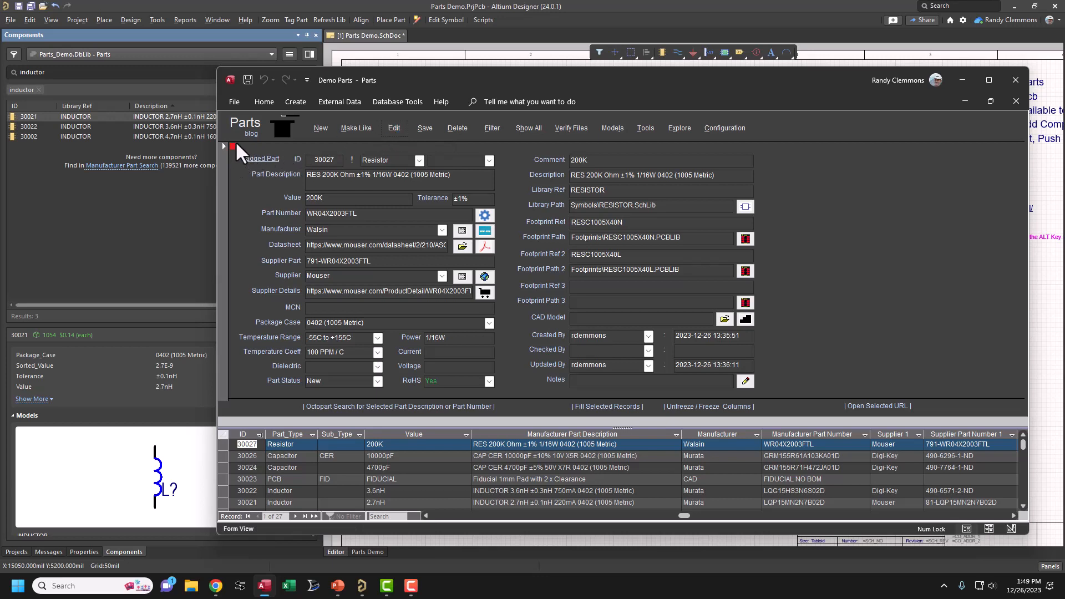
left_click(378, 177)
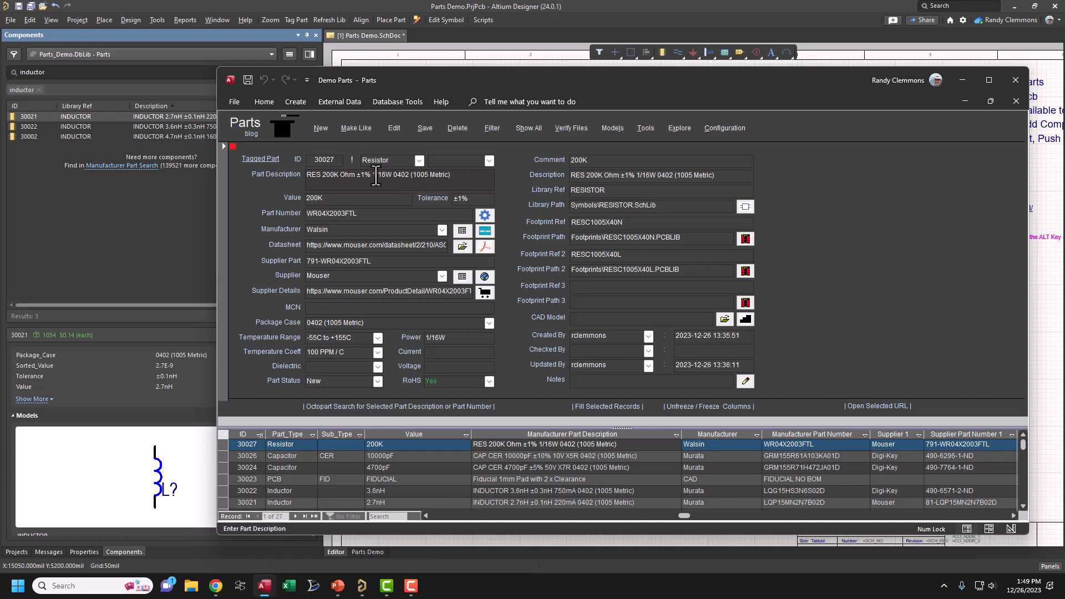
double_click(421, 174)
left_click(391, 127)
Insert extra spaces before and after RES in the 200K resistor's part description, then save and verify the record.
left_click(461, 175)
type("dgdg")
key("BackSpace")
key("BackSpace")
key("BackSpace")
key("BackSpace")
key("Home")
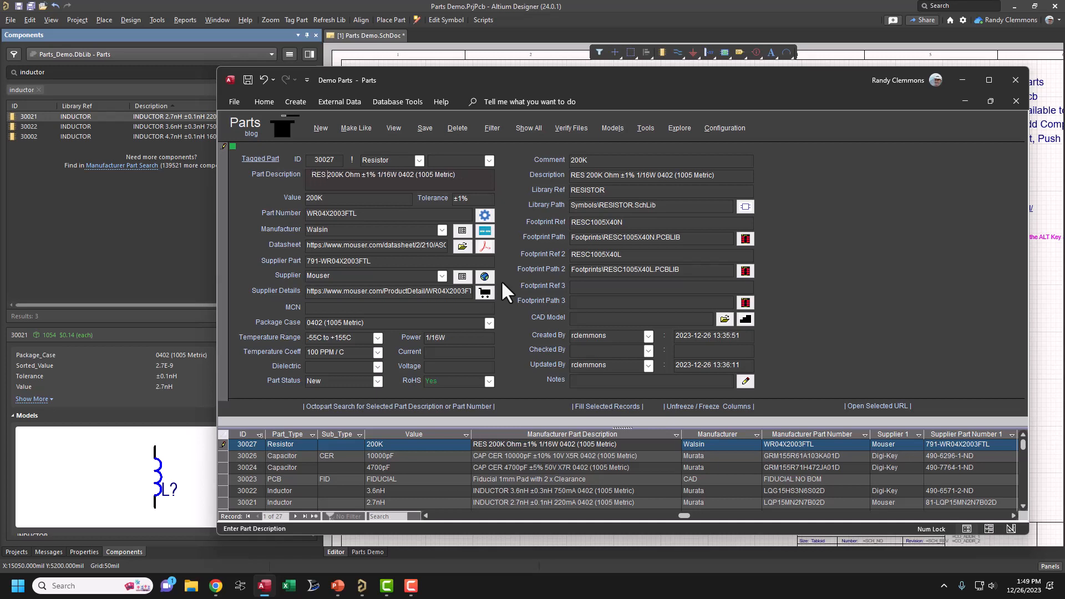
key("Left")
key("Left")
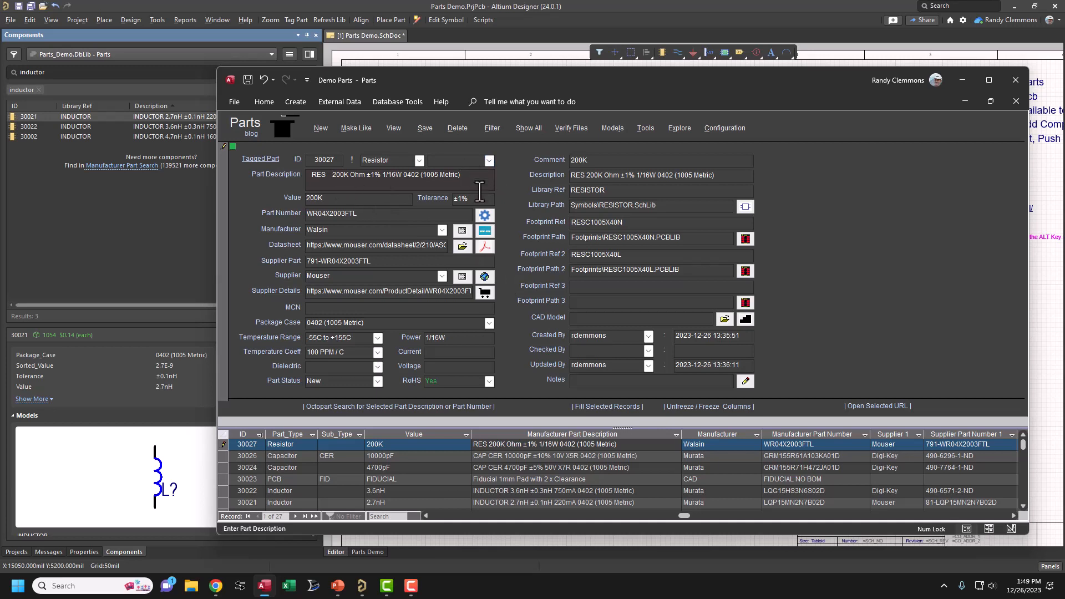
left_click(423, 127)
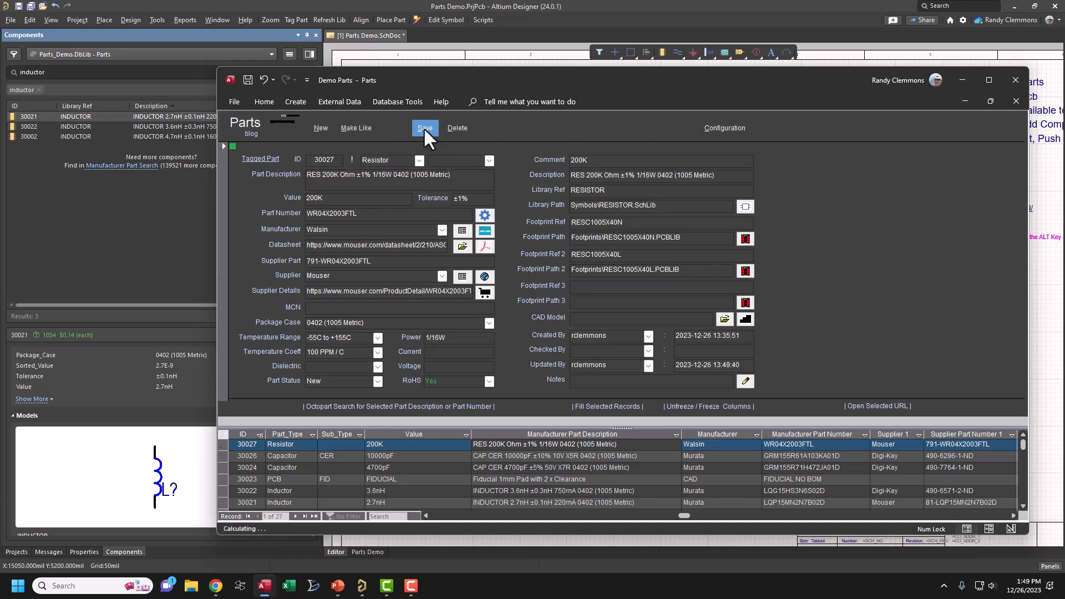
Add leading spaces and trailing line breaks to the 200K resistor's part description, then save and verify the record.
left_click(307, 175)
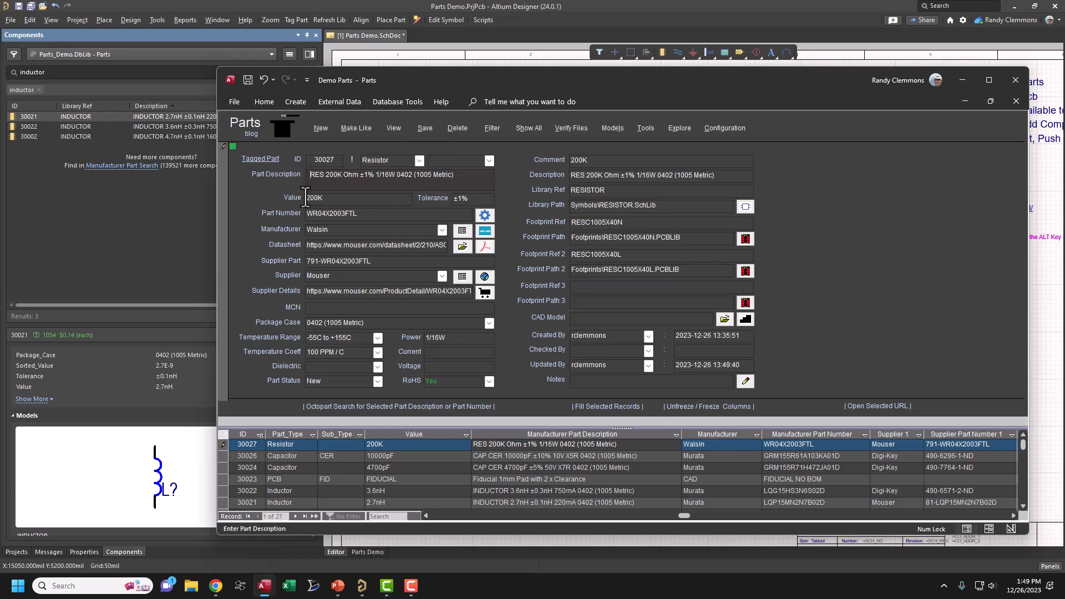
left_click(470, 181)
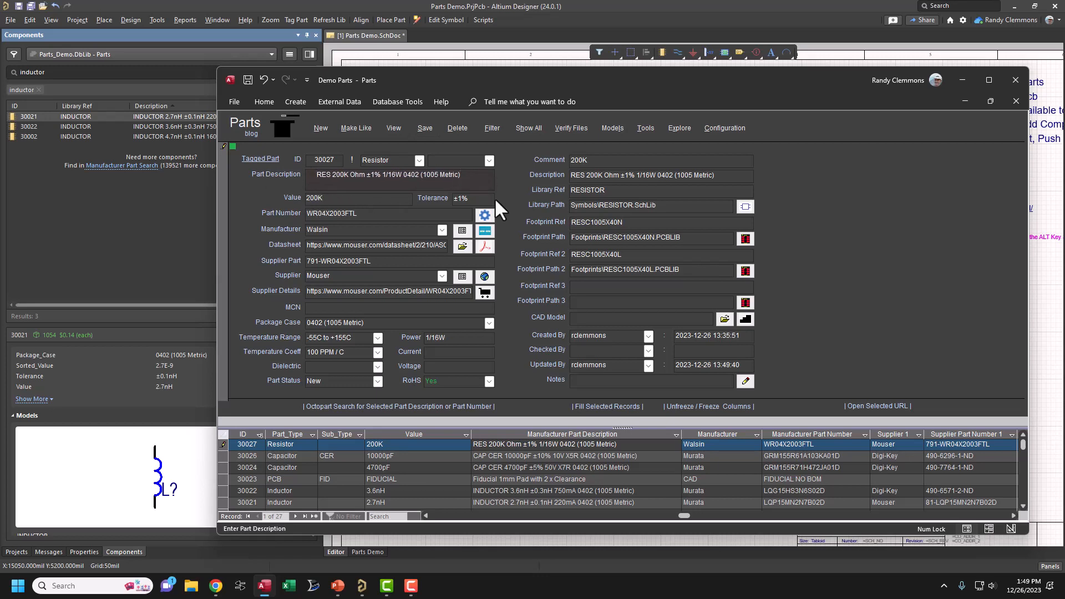
key("Tab")
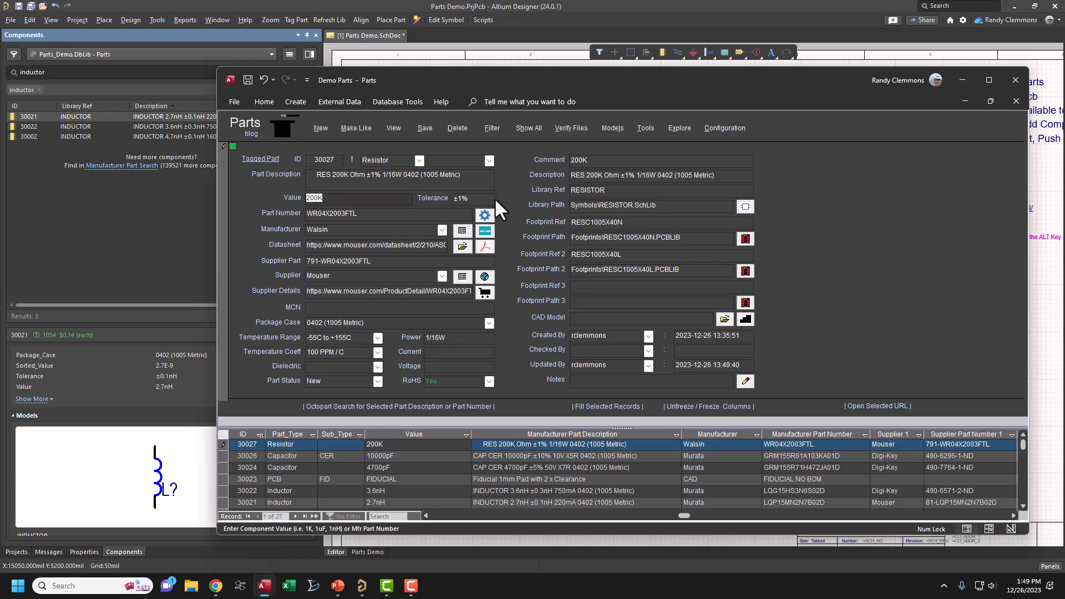
left_click(471, 176)
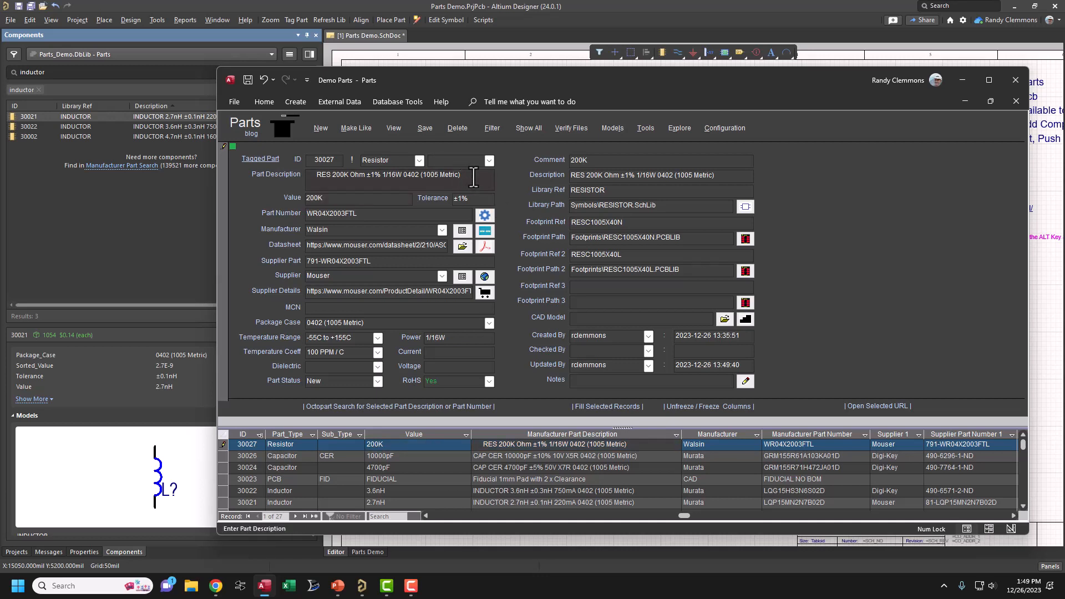
key("Return")
key("Return")
left_click(425, 129)
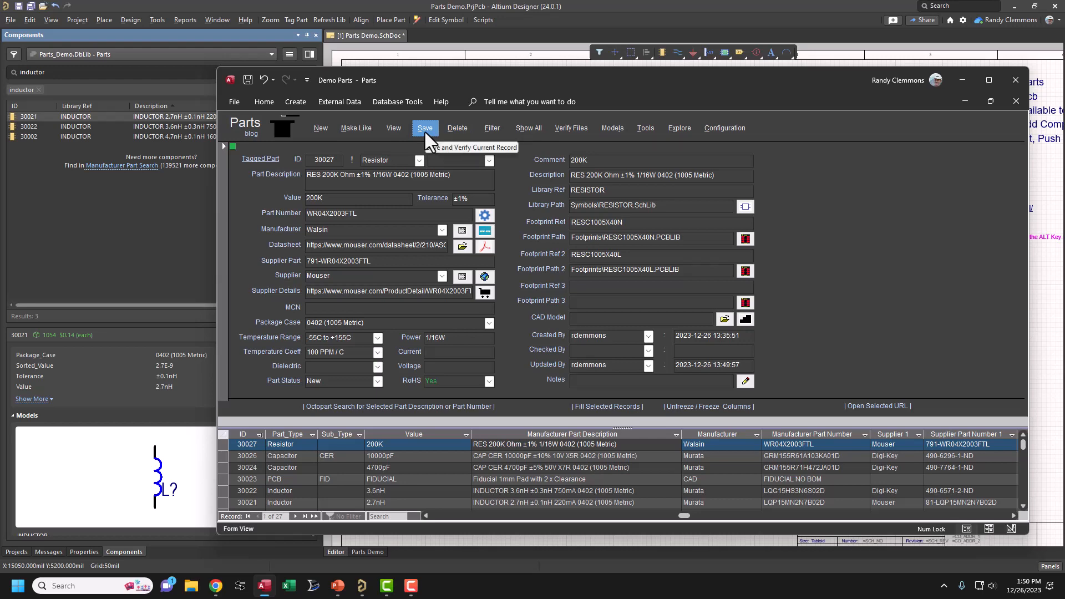
Review the save-and-verify options, enable Lock Records, and close the configuration without applying the change.
left_click(713, 132)
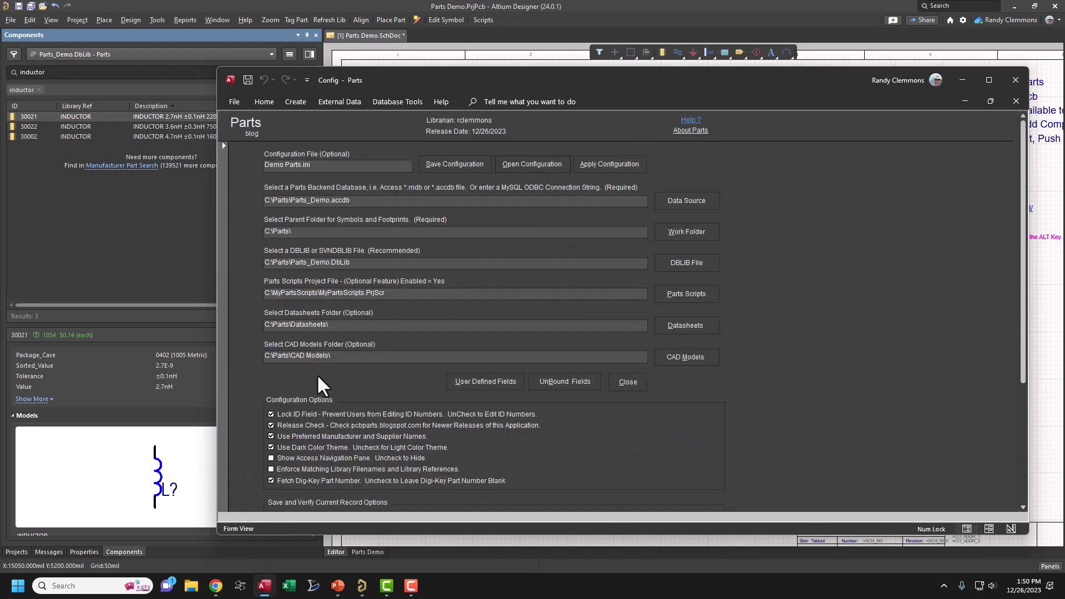
scroll(317, 374, "down", 3)
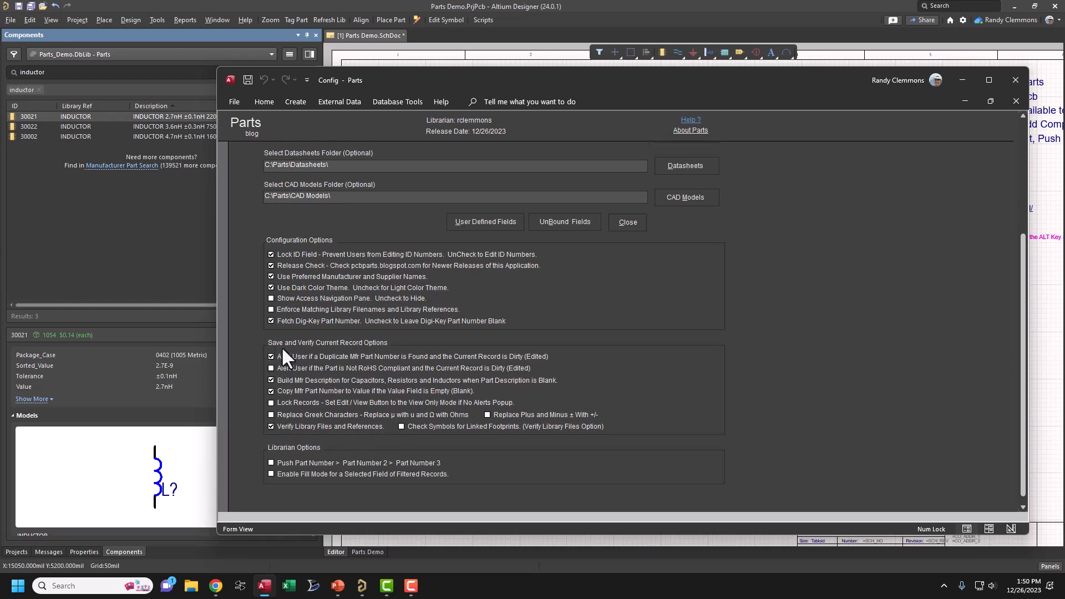
left_click(286, 403)
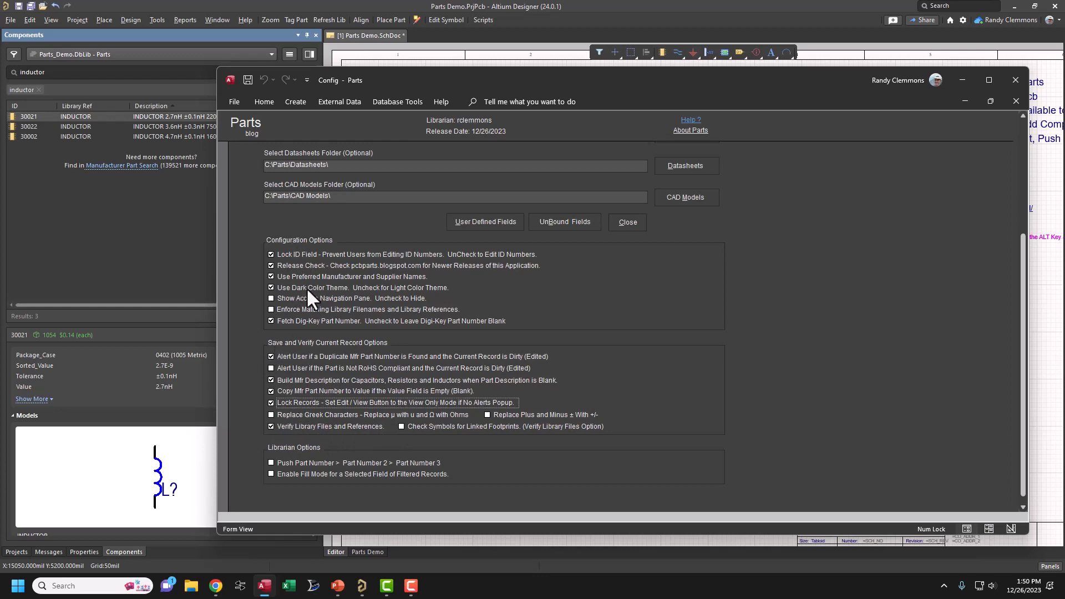
left_click(621, 219)
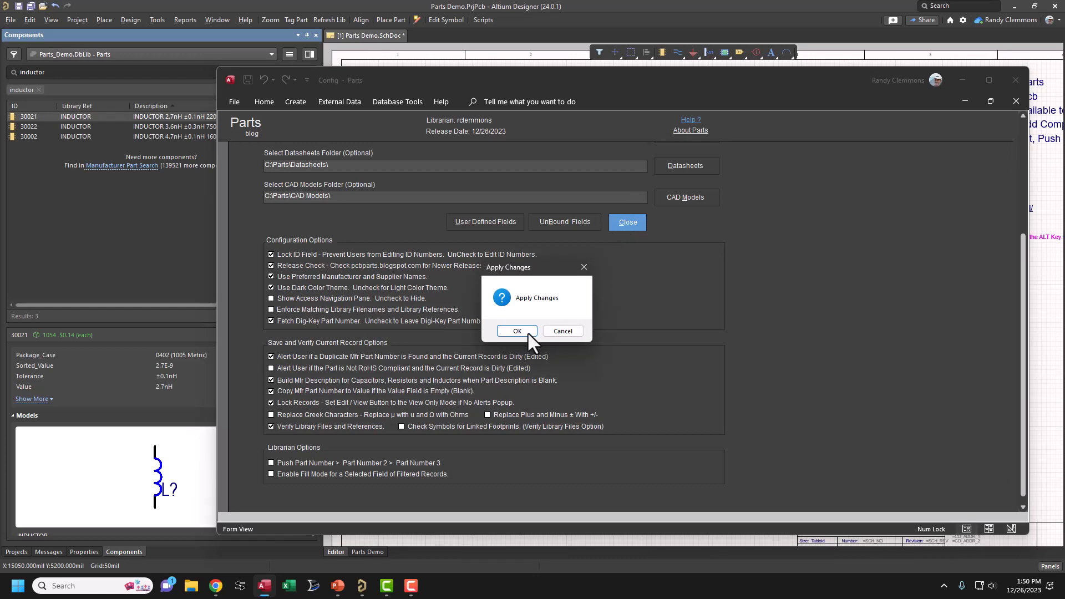
left_click(570, 331)
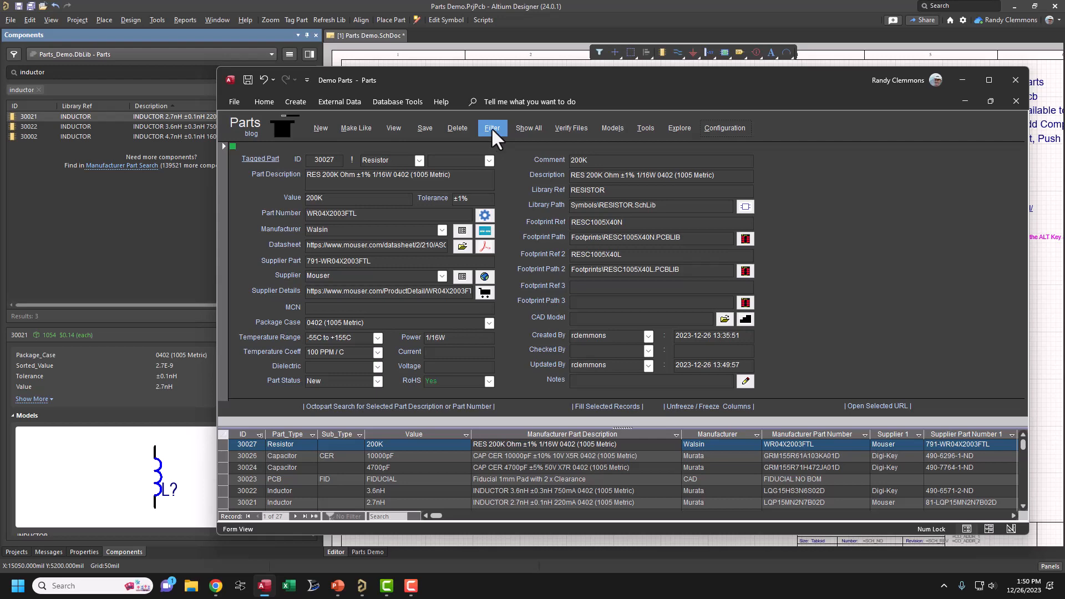
Open the parts filter, review the available filter fields, and load the Description preset for Manufacturer Part Description.
left_click(492, 129)
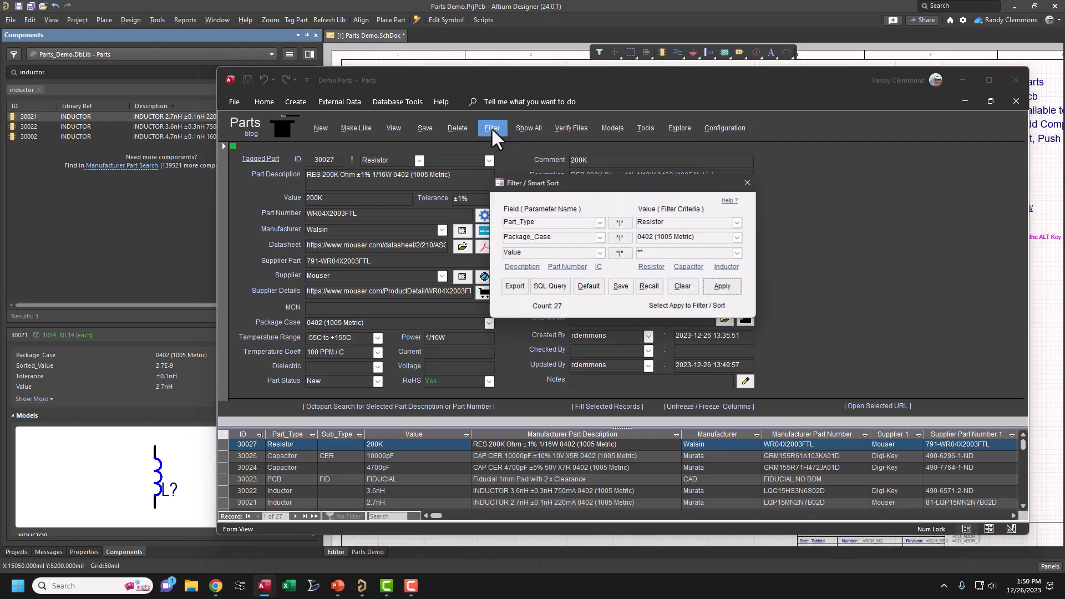
left_click_drag(596, 183, 566, 193)
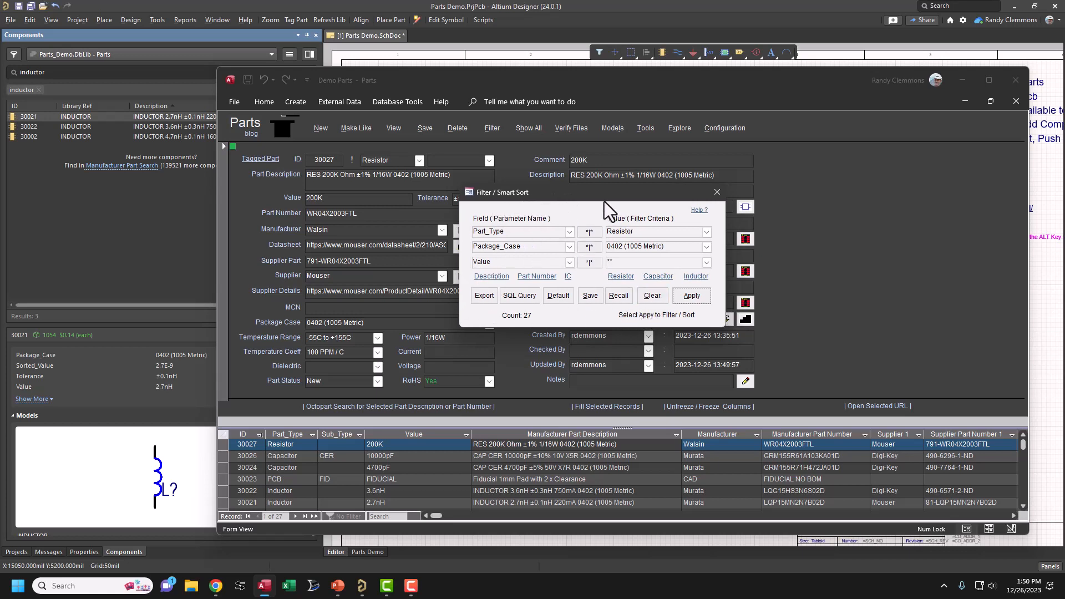
left_click_drag(604, 201, 583, 201)
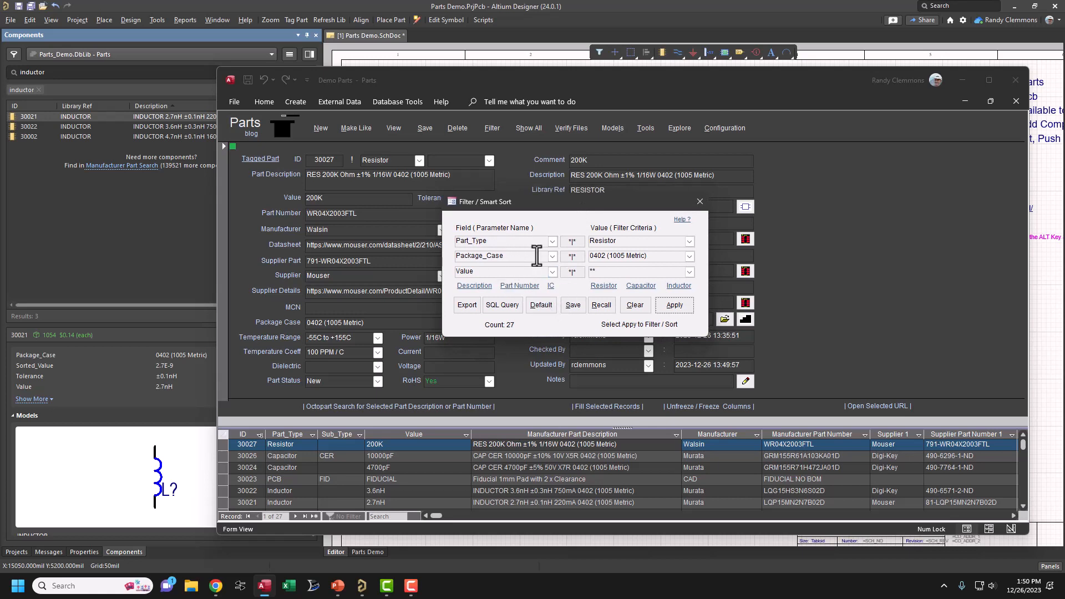
left_click(552, 242)
left_click(554, 244)
left_click(472, 286)
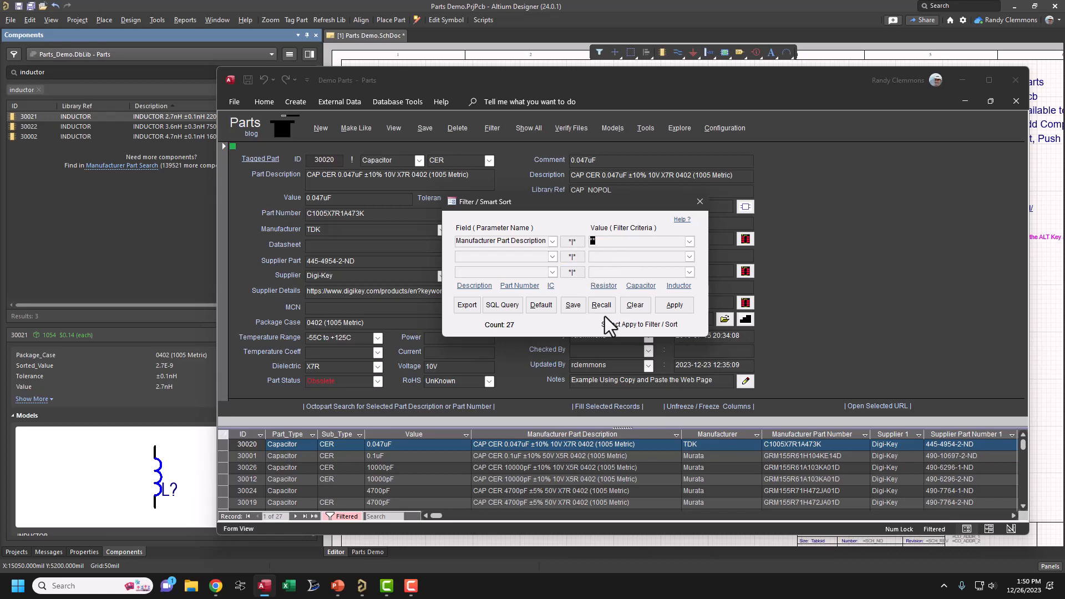
Filter the manufacturer part descriptions by 1K*, and refine the criterion to *1K*.
key("shift+Tab")
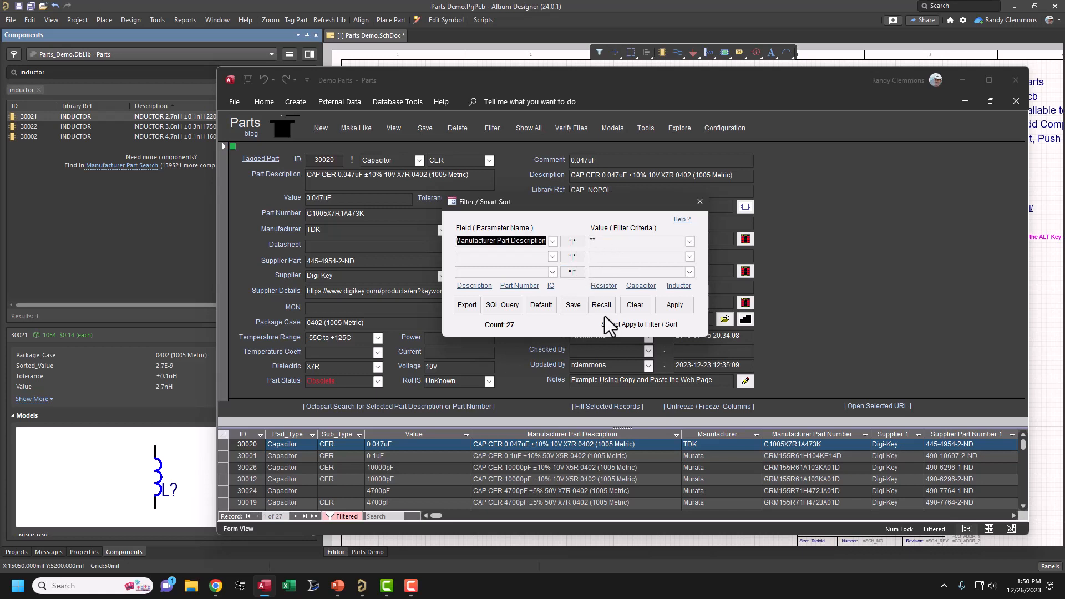
left_click(589, 241)
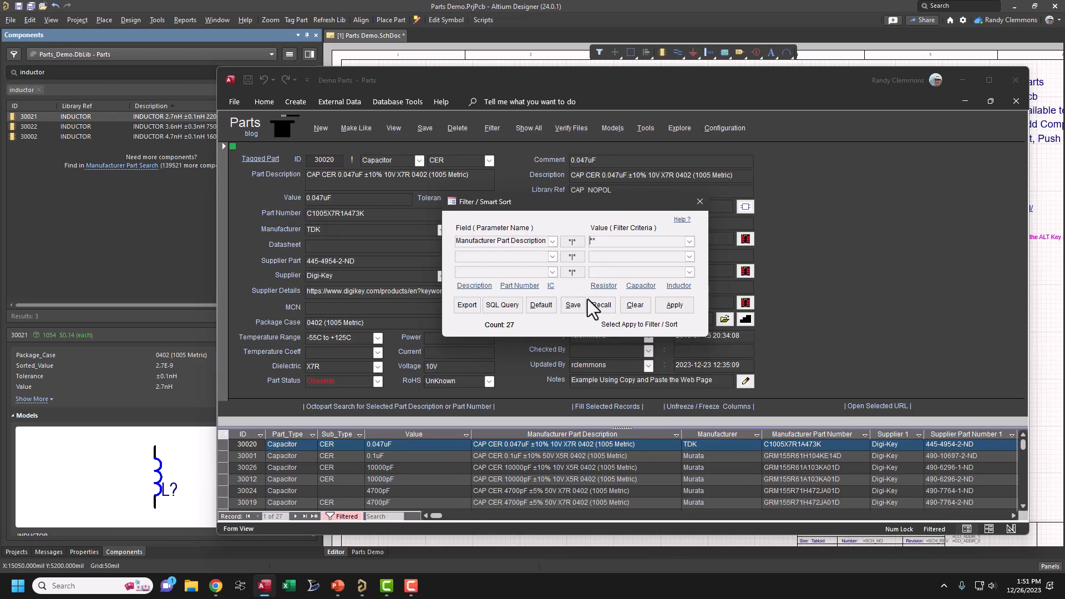
type("1K")
key("Return")
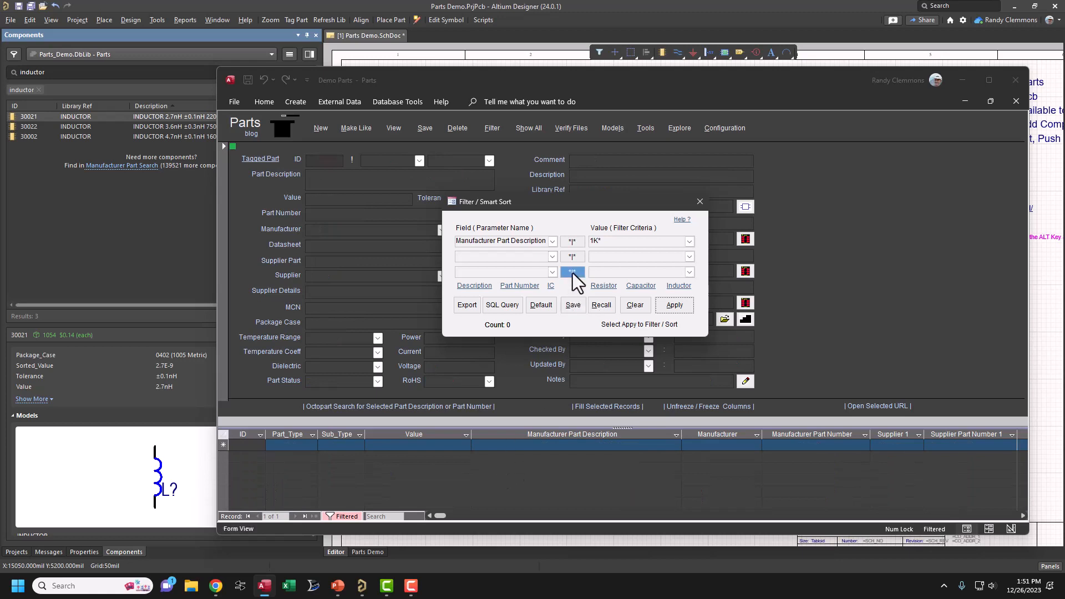
left_click(590, 242)
type("*")
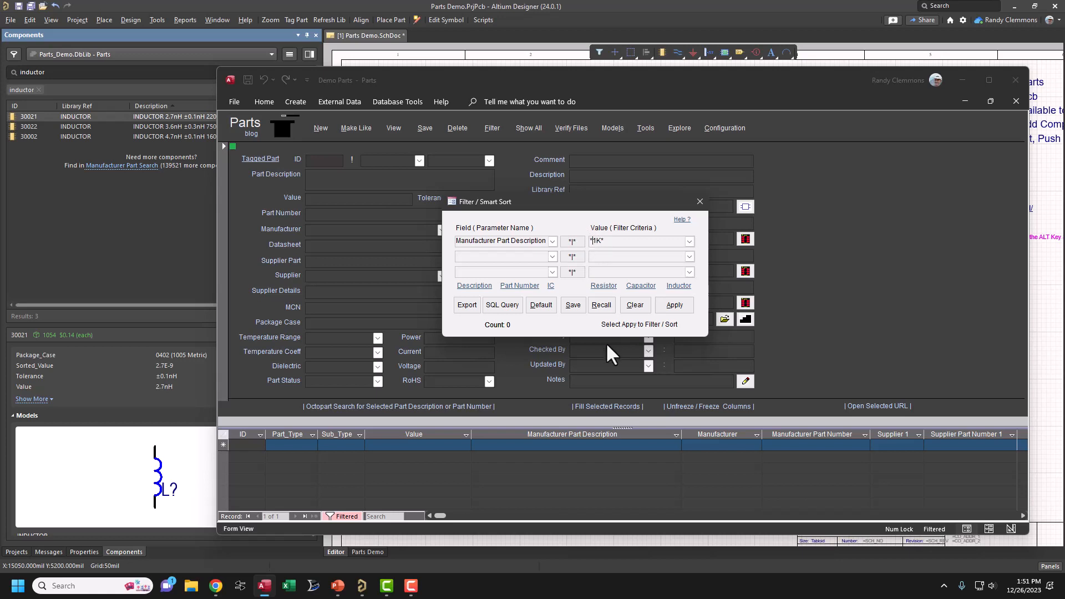
key("Return")
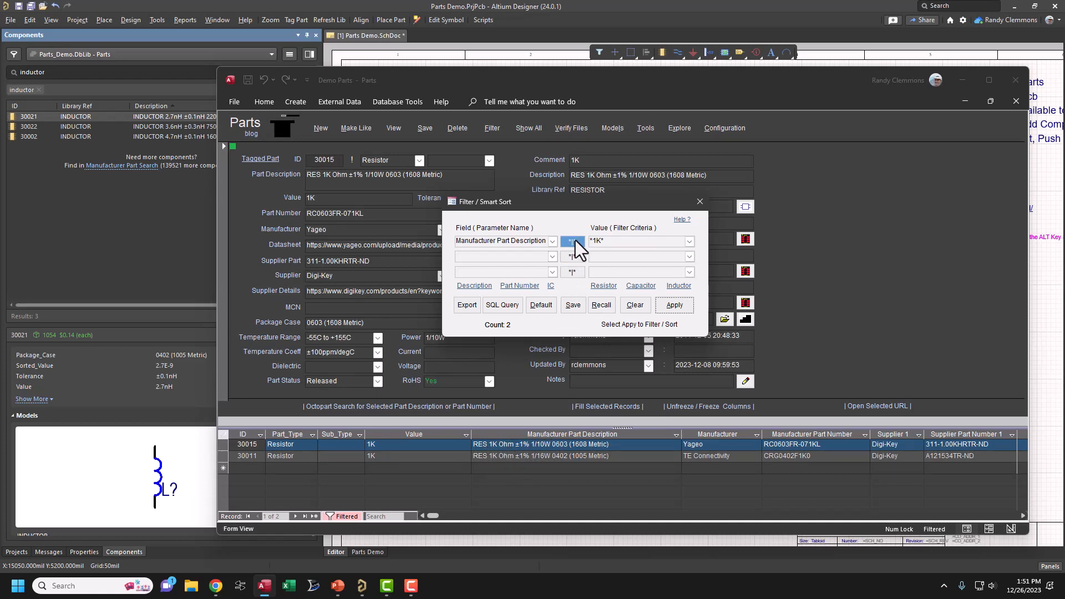
Filter the manufacturer part descriptions by REs*, and add a second description criterion of *1K*.
left_click(689, 240)
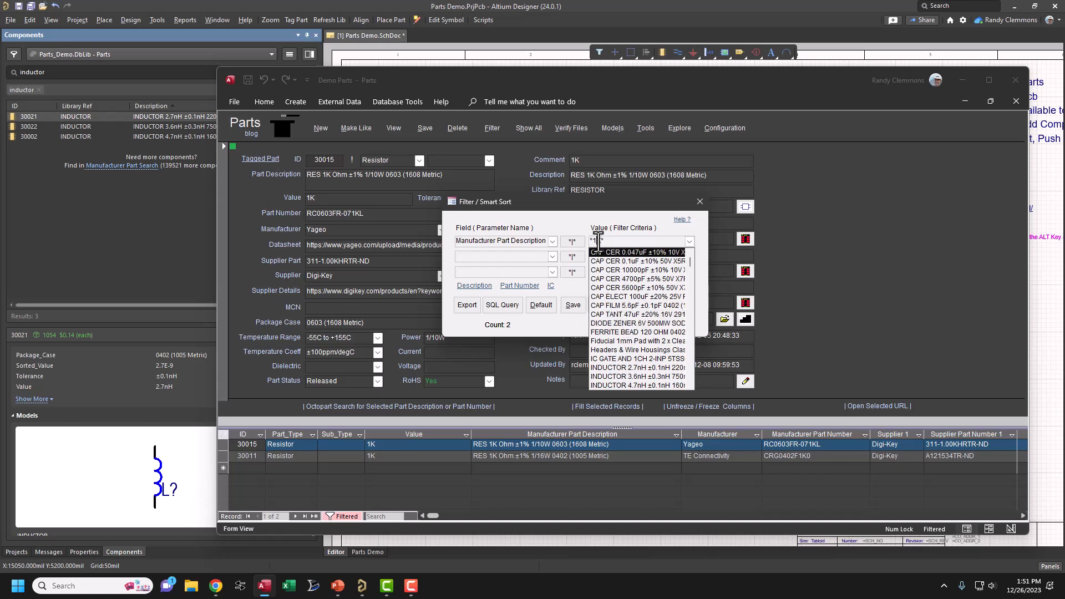
type("REs*")
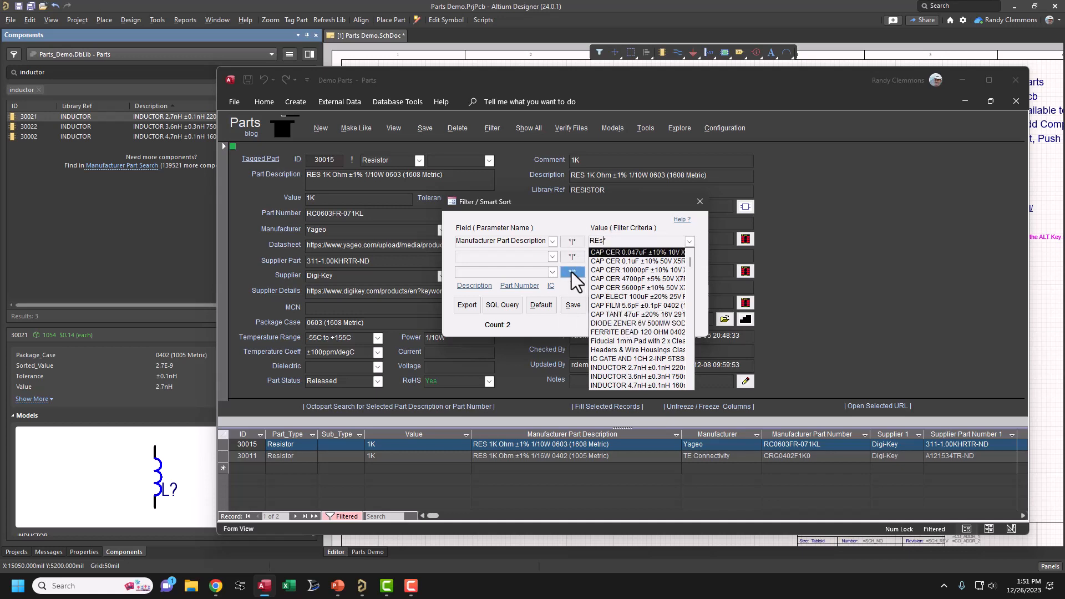
key("Return")
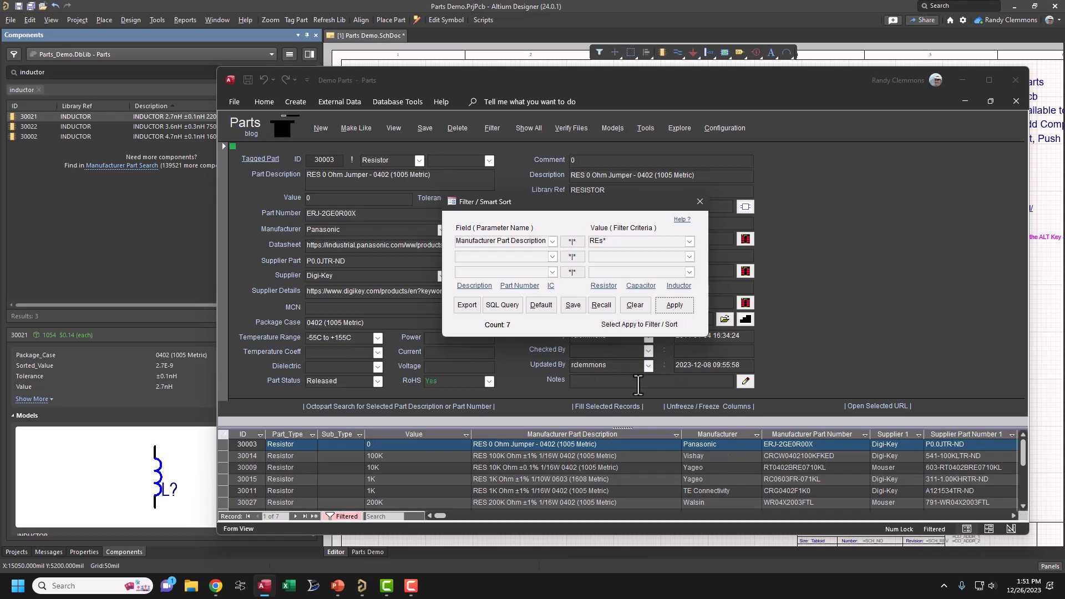
left_click(572, 258)
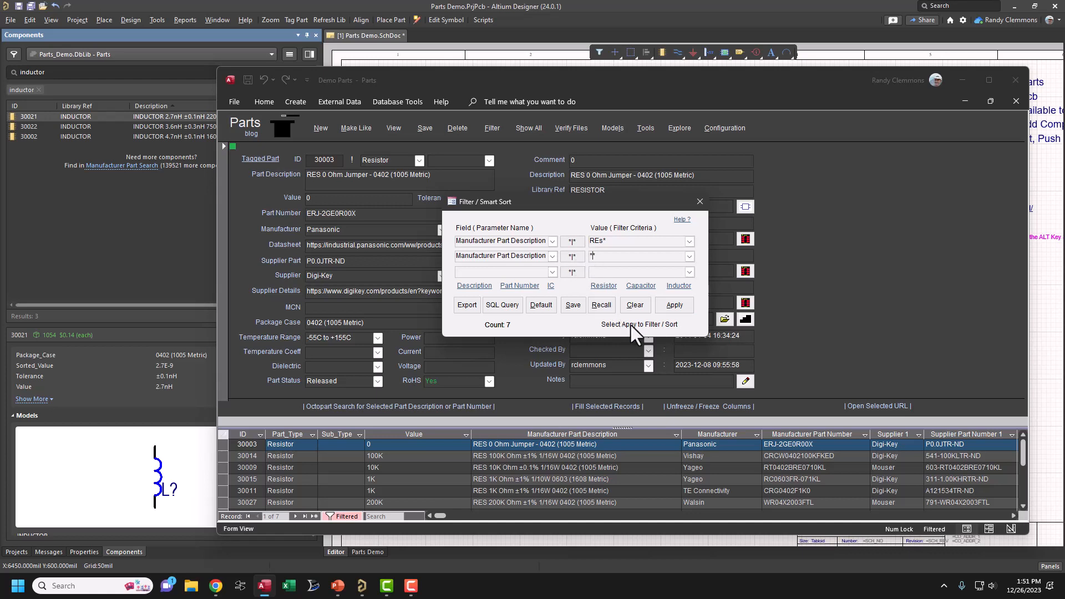
type("1K")
key("Return")
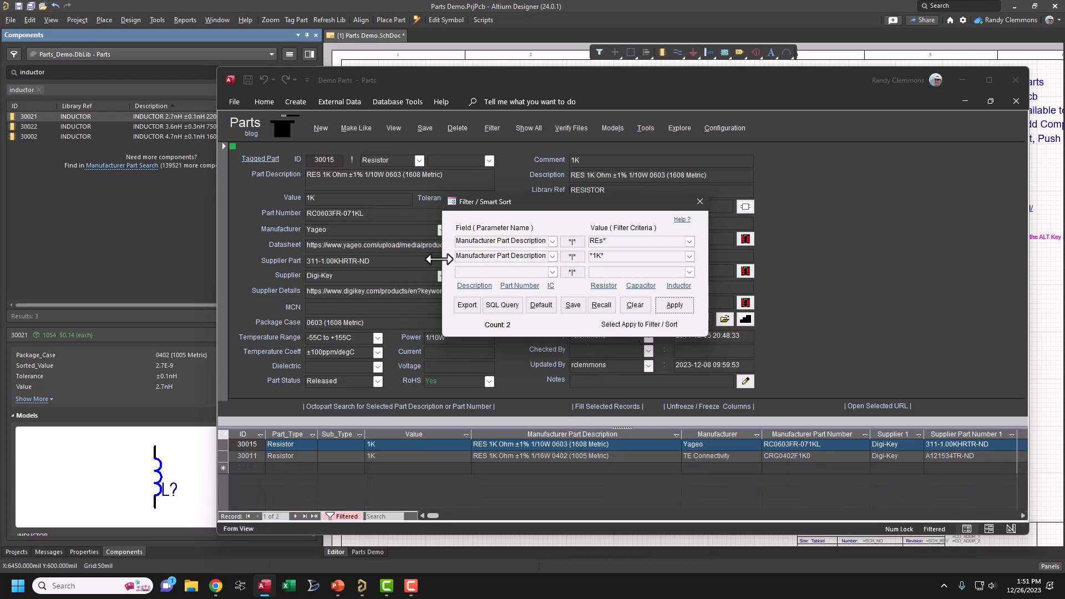
Load the Resistor filter preset and filter the resistors by package case 0603 (1608 Metric).
left_click(599, 286)
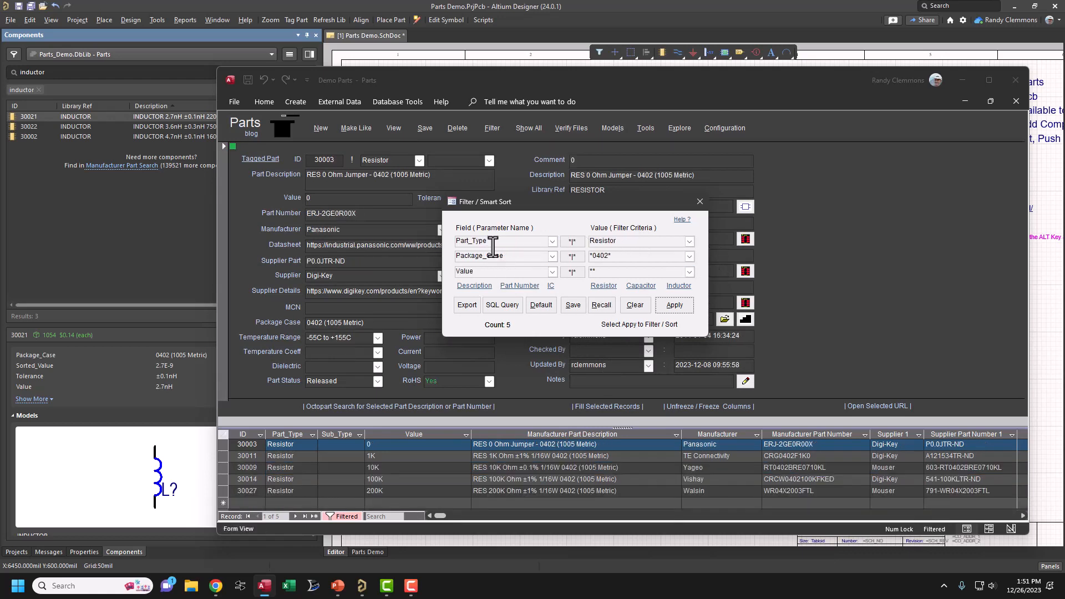
left_click(385, 159)
left_click(445, 160)
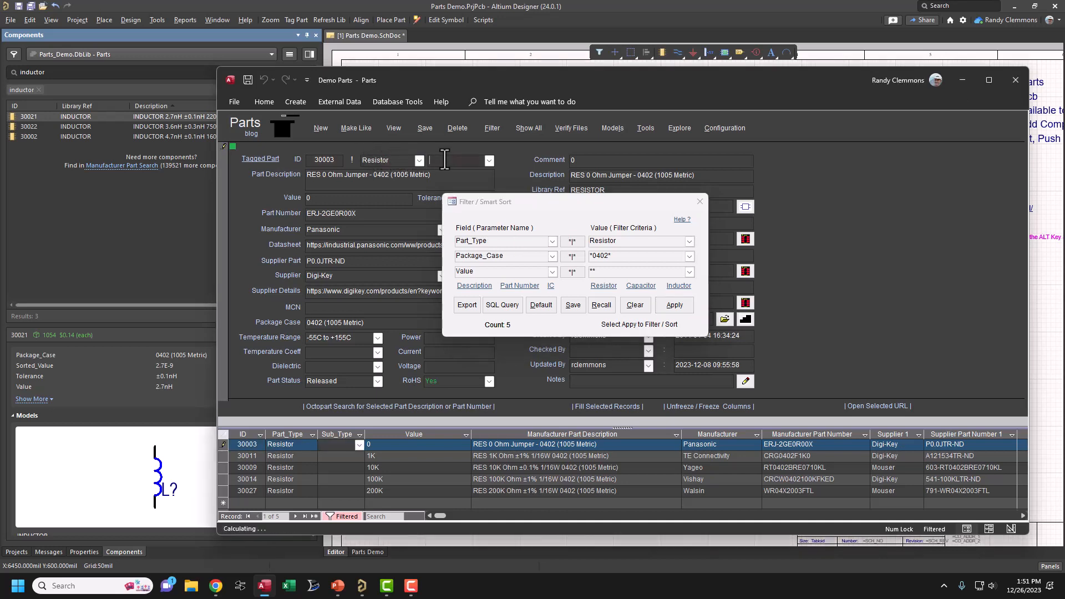
left_click(393, 161)
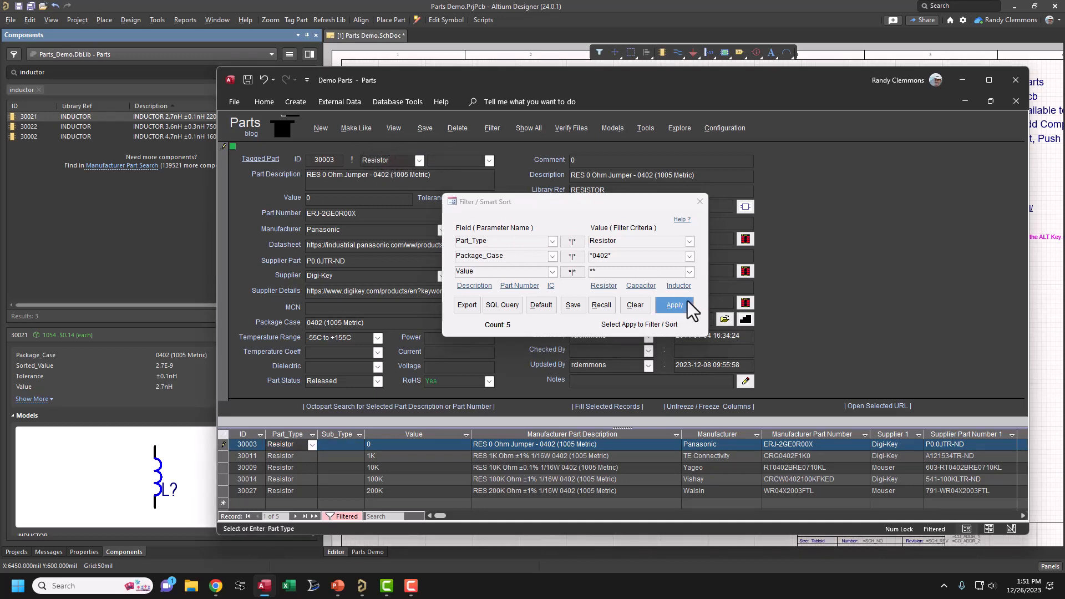
left_click(689, 257)
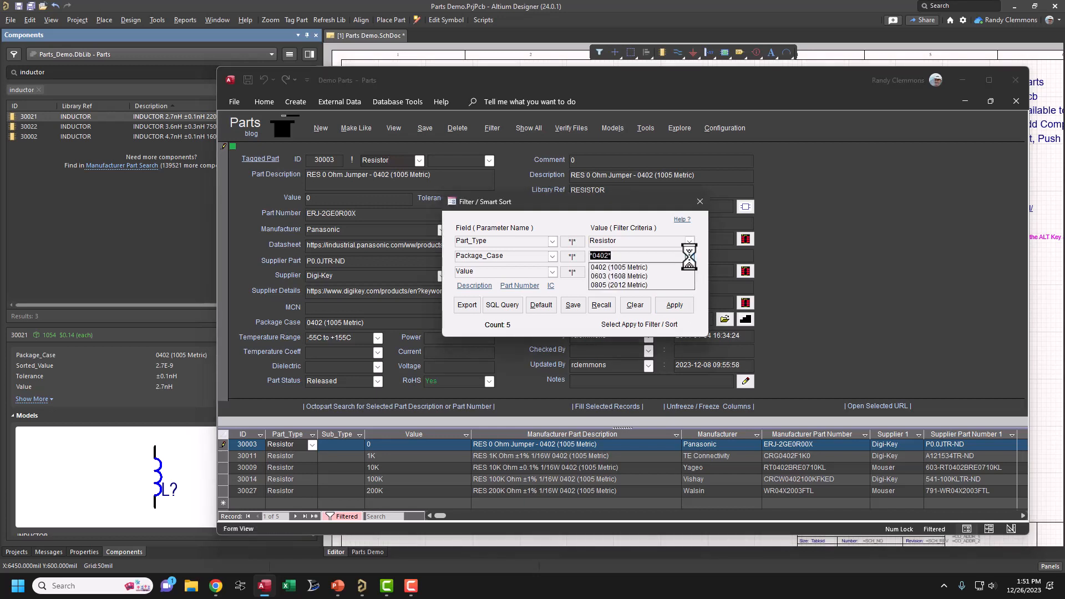
left_click(627, 277)
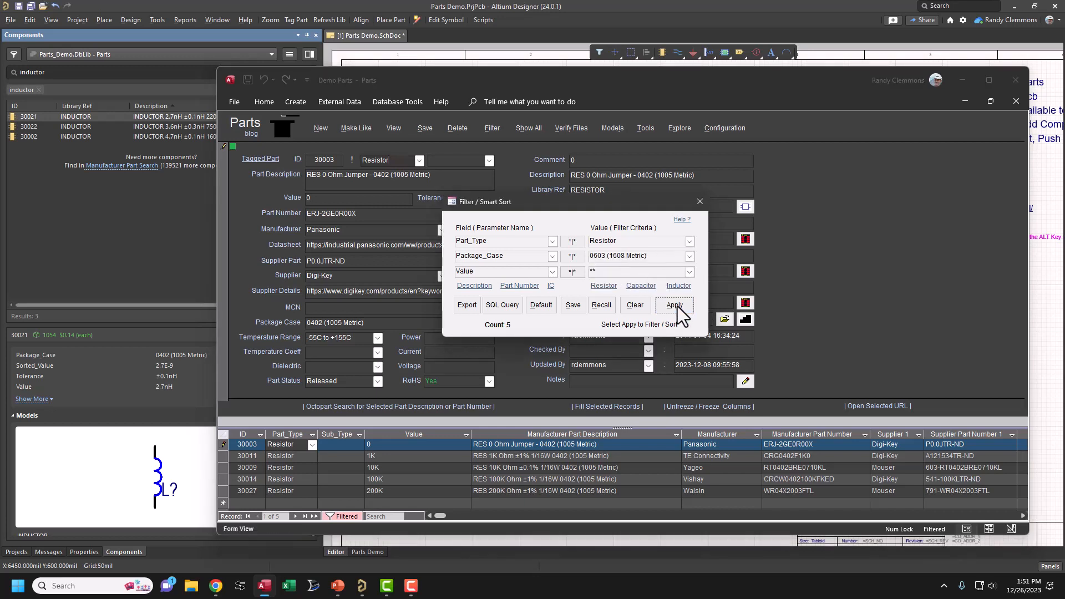
left_click(677, 306)
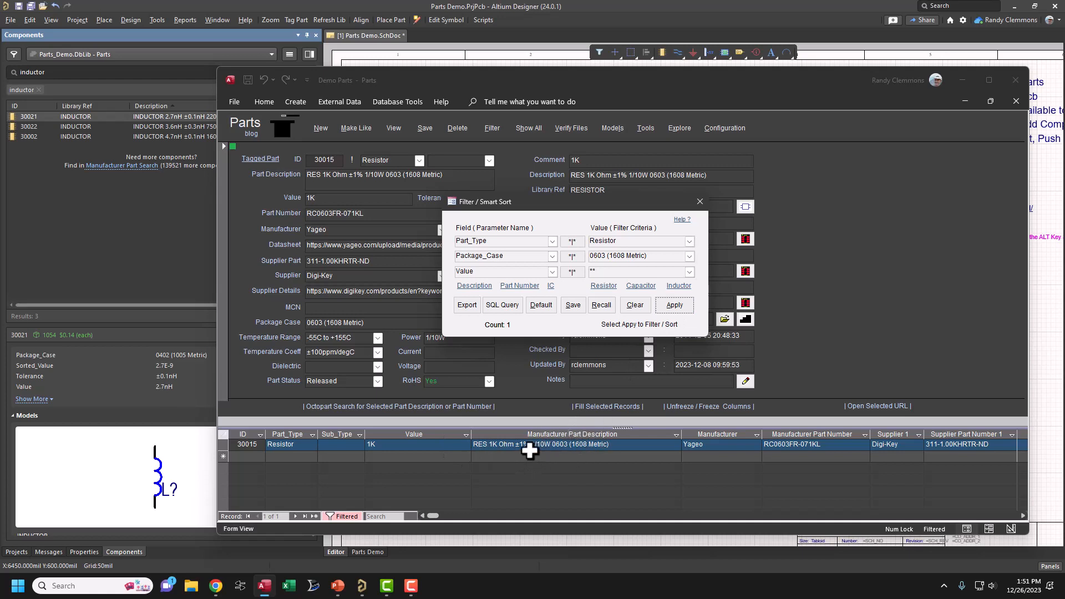
Filter the resistors by package case 0805 (2012 Metric).
left_click(688, 256)
left_click(617, 288)
left_click(668, 305)
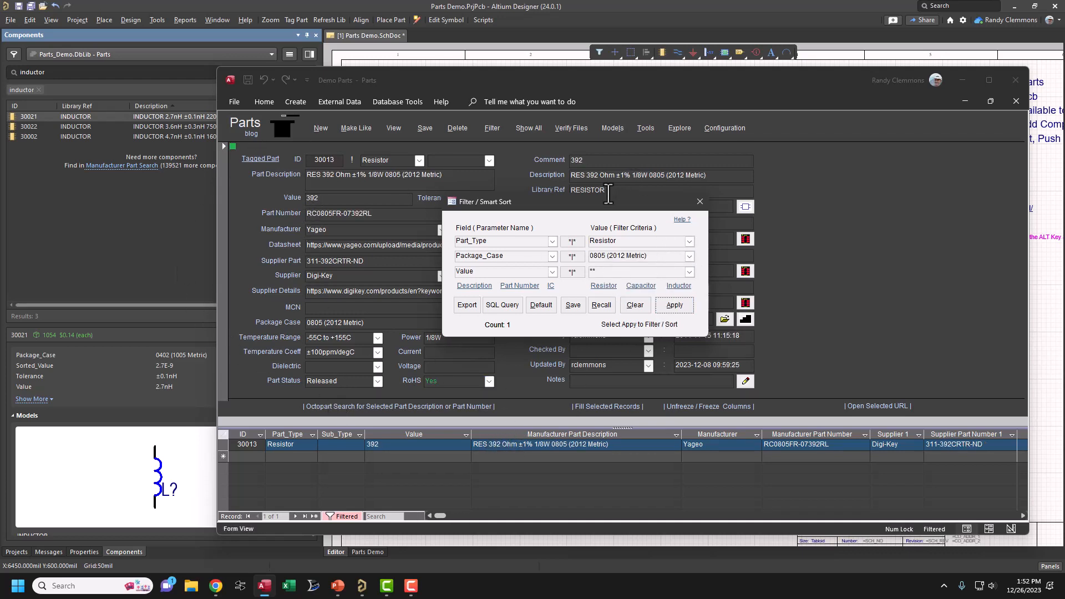
Filter the resistors by package case 0402 (1005 Metric).
left_click_drag(604, 206, 624, 188)
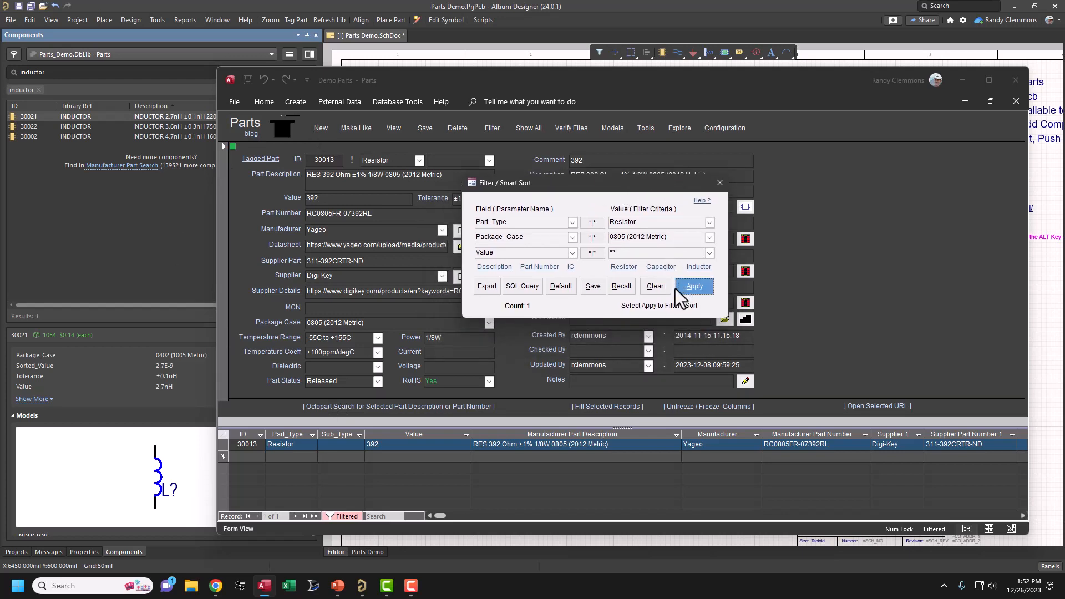
mouse_move(626, 183)
left_mouse_down()
mouse_move(589, 217)
mouse_move(609, 193)
mouse_move(621, 203)
left_mouse_up()
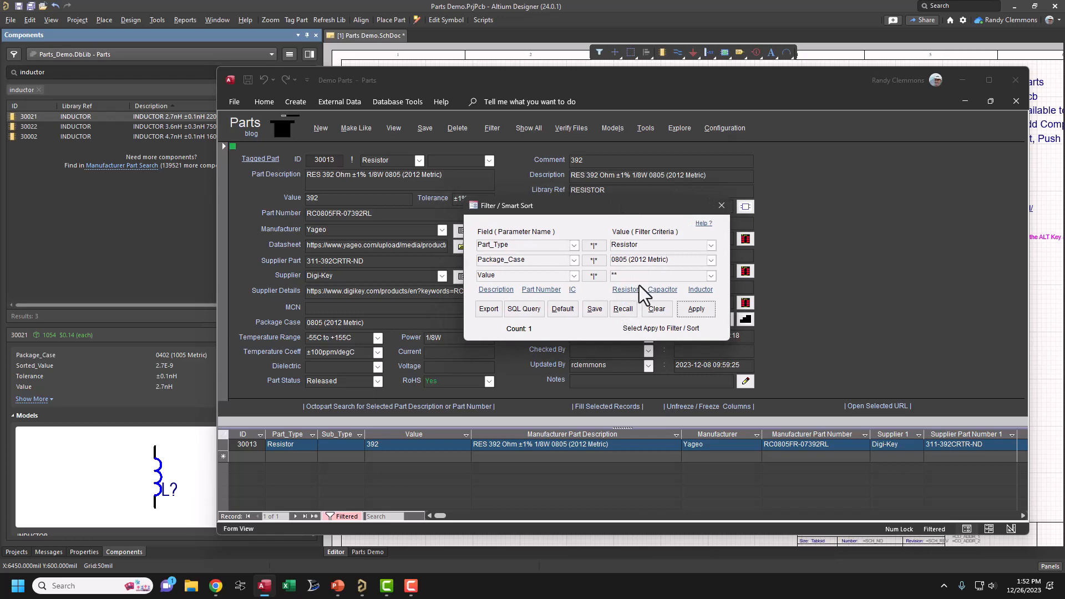
left_click(710, 260)
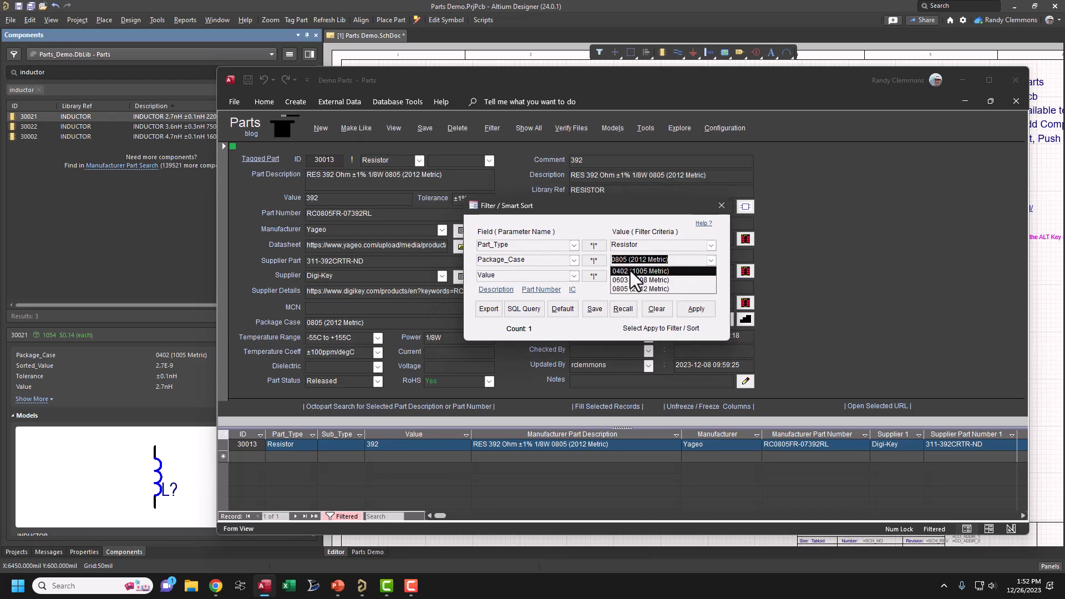
left_click(626, 270)
left_click(695, 309)
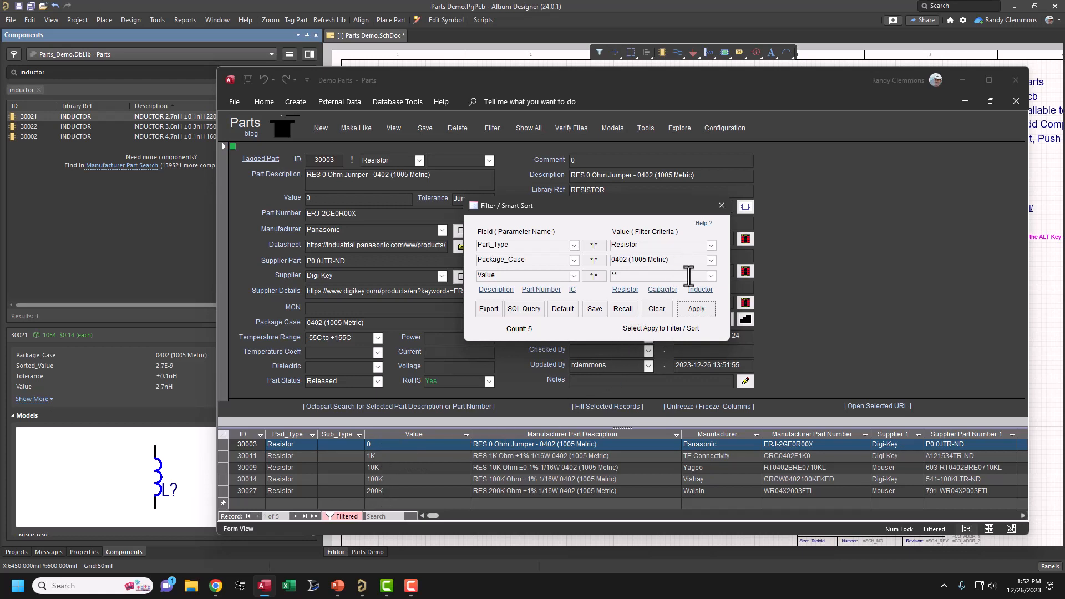
Filter the parts with the Capacitor preset, browse the listed records, and switch to the Inductor preset.
left_click(662, 289)
left_click(695, 310)
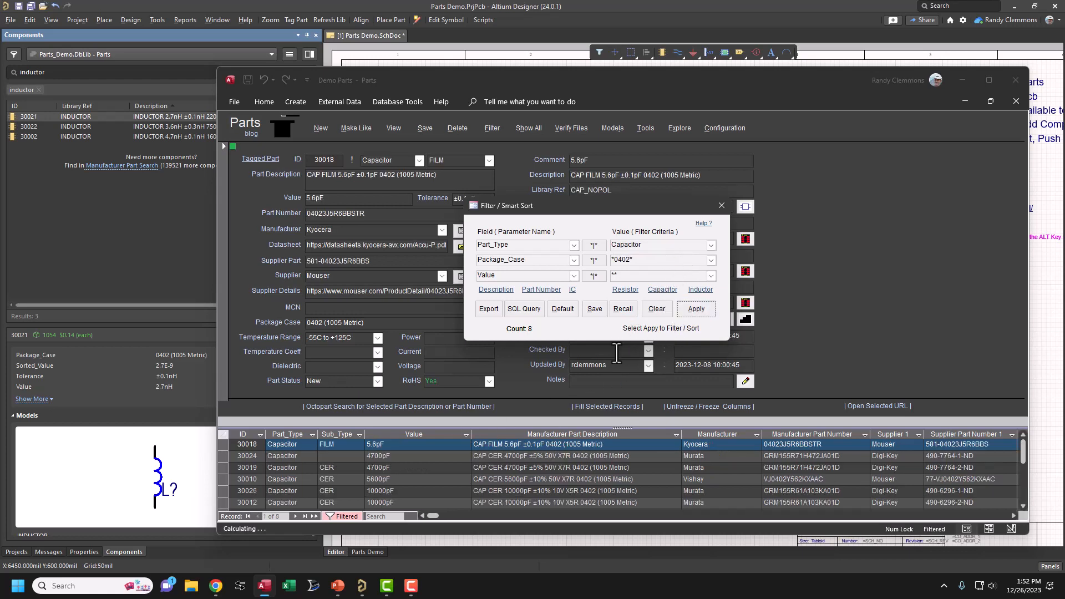
scroll(393, 460, "down", 2)
scroll(392, 463, "up", 3)
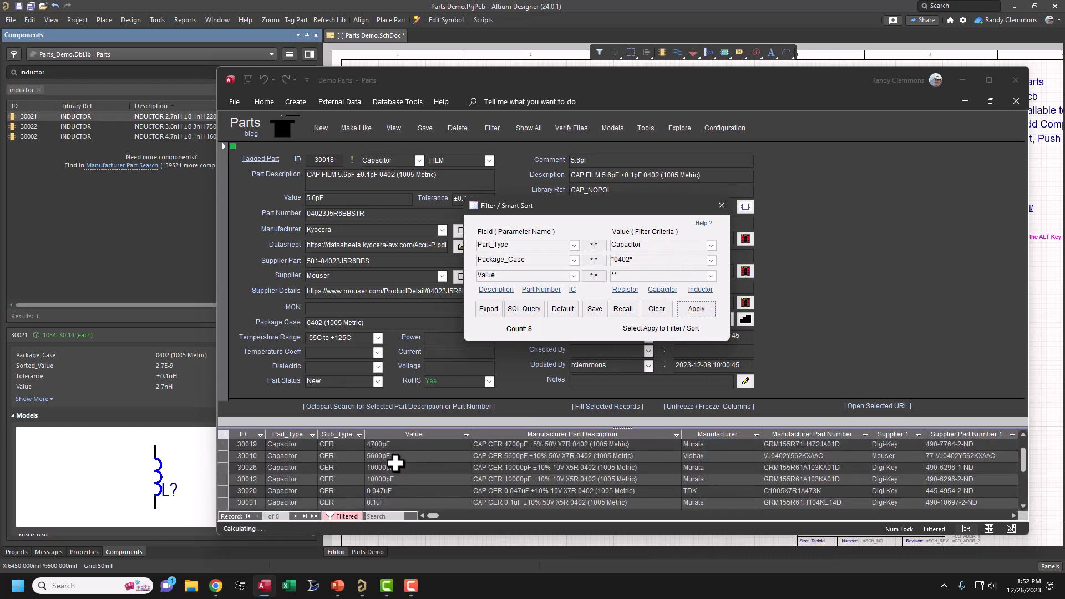
left_click(700, 289)
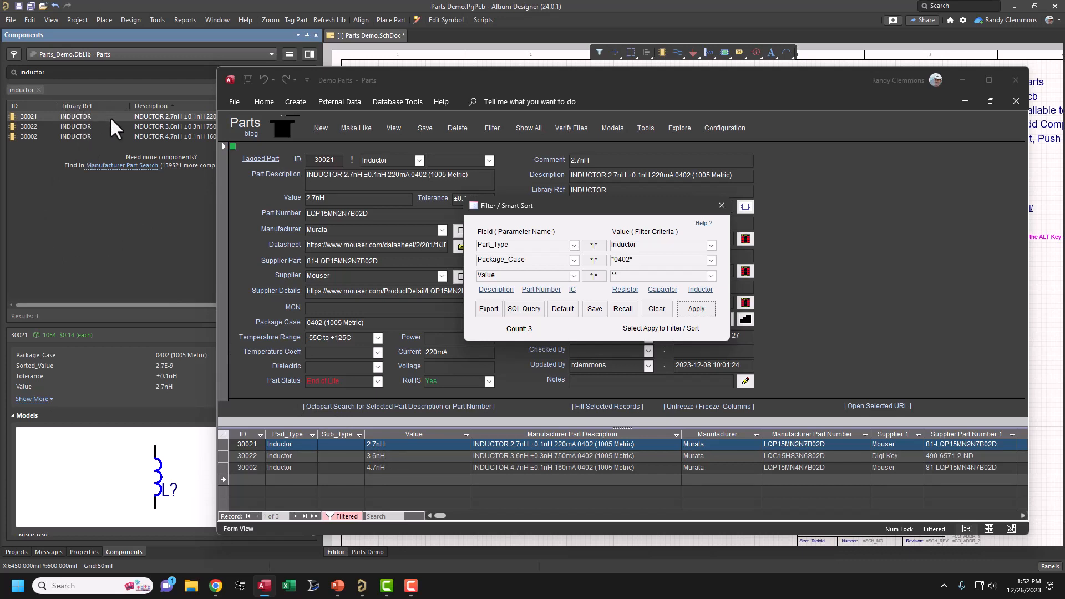
Switch to Altium Designer and add the Value column to the component search list for inductors.
left_click_drag(374, 75, 497, 75)
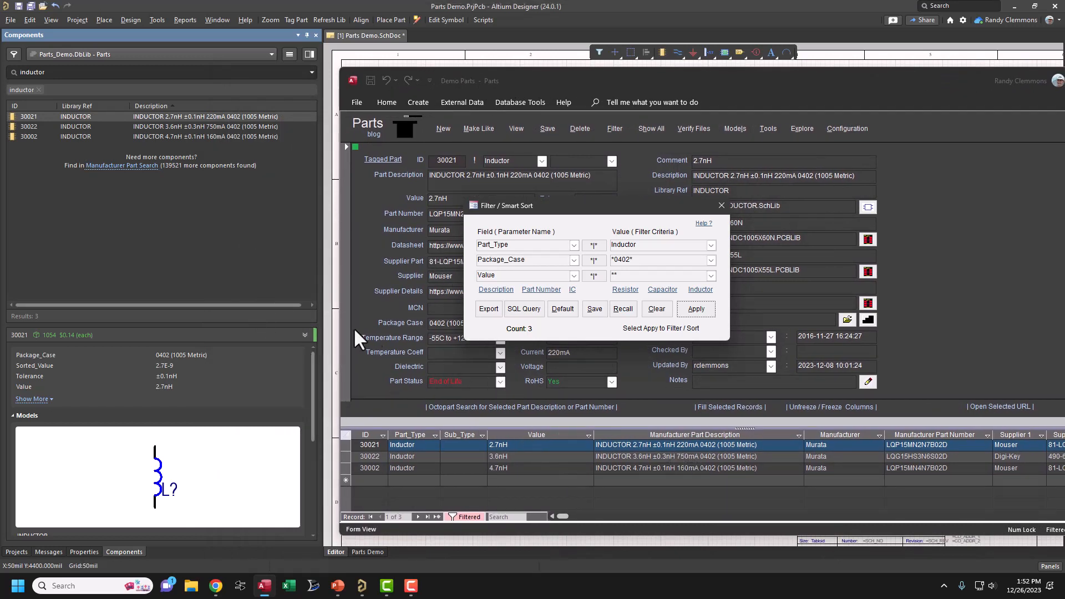
right_click(206, 108)
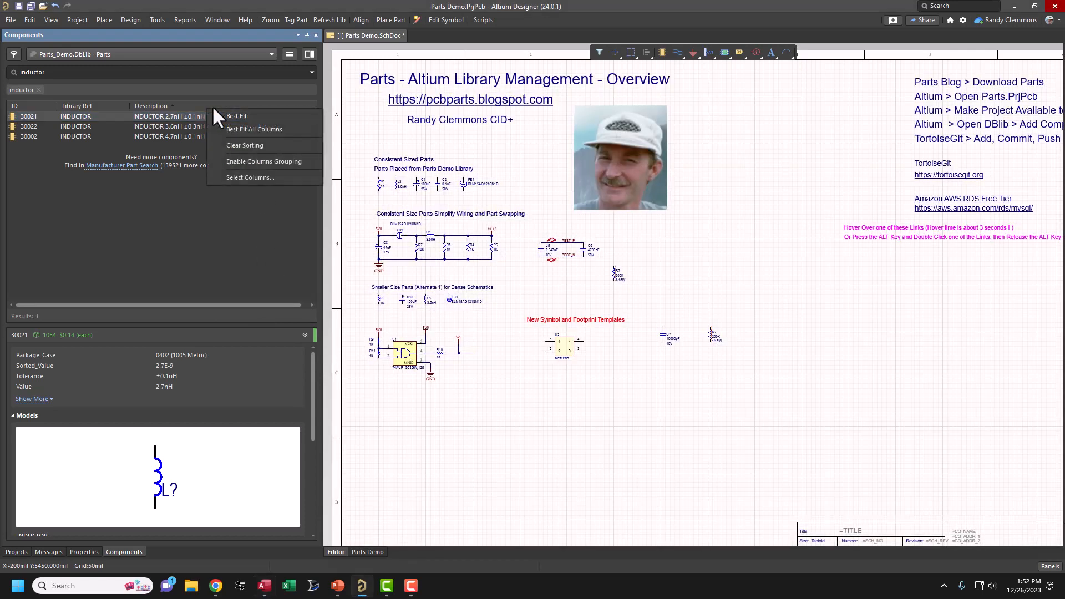
left_click(244, 177)
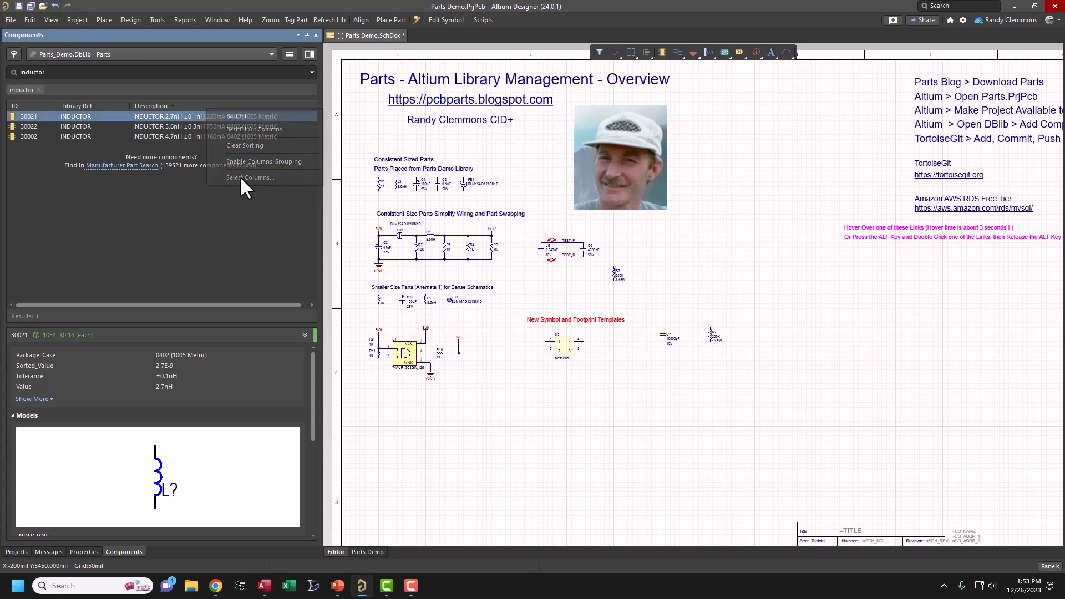
scroll(474, 361, "down", 5)
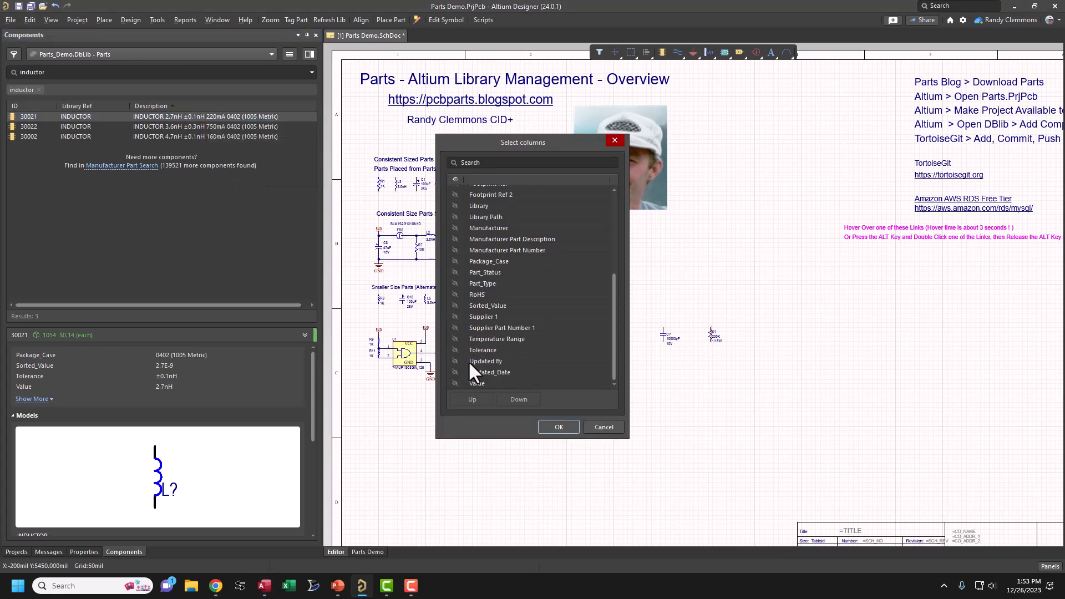
left_click(455, 383)
left_click(542, 421)
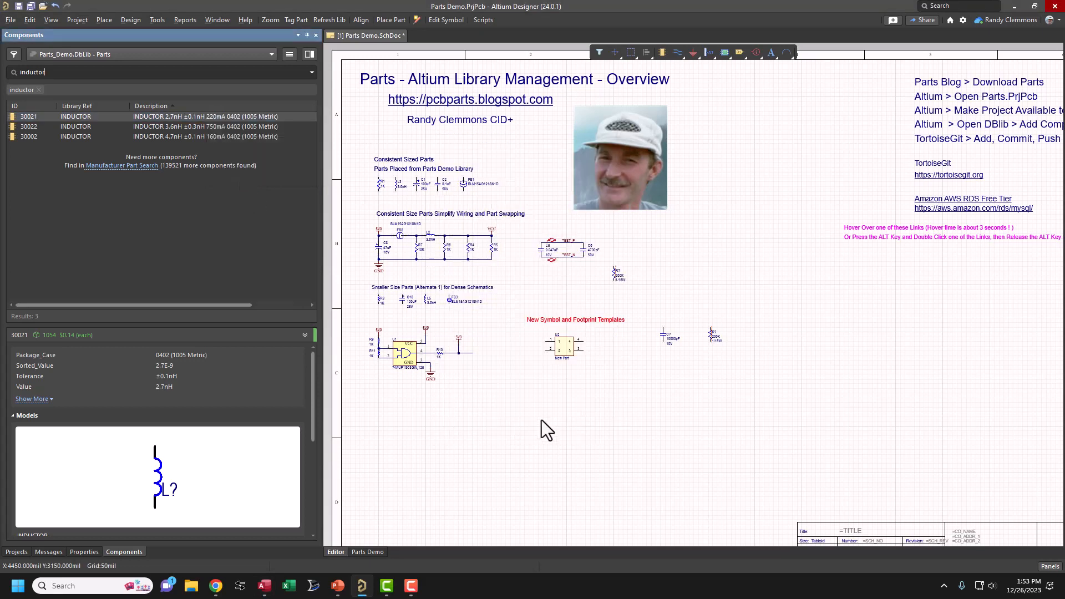
Widen the Components panel so the component list has room for its Value column, with the categories pane collapsed.
left_click_drag(323, 143, 461, 142)
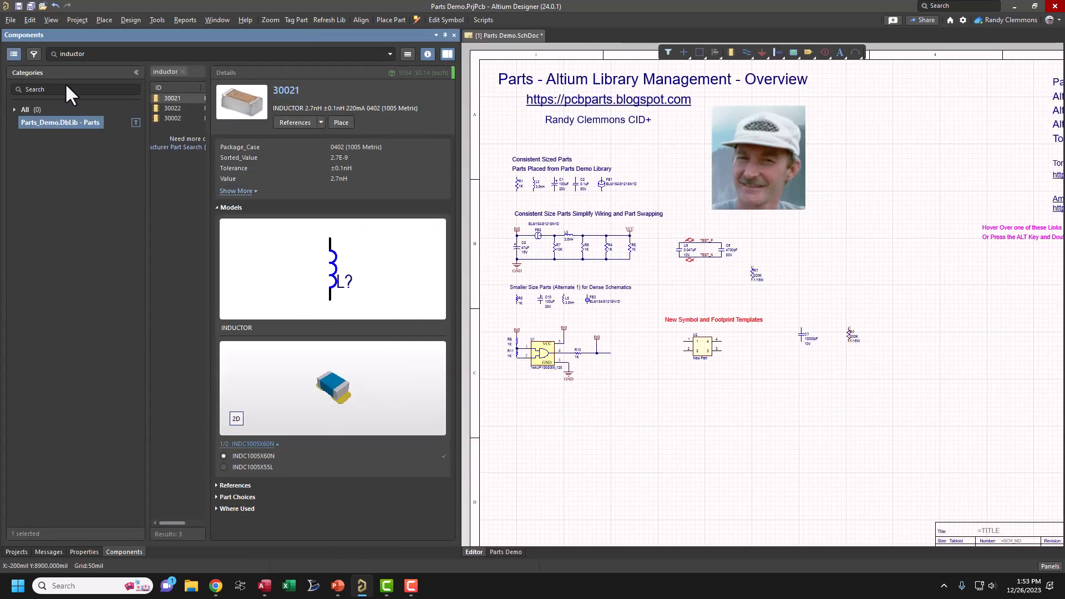
left_click(136, 73)
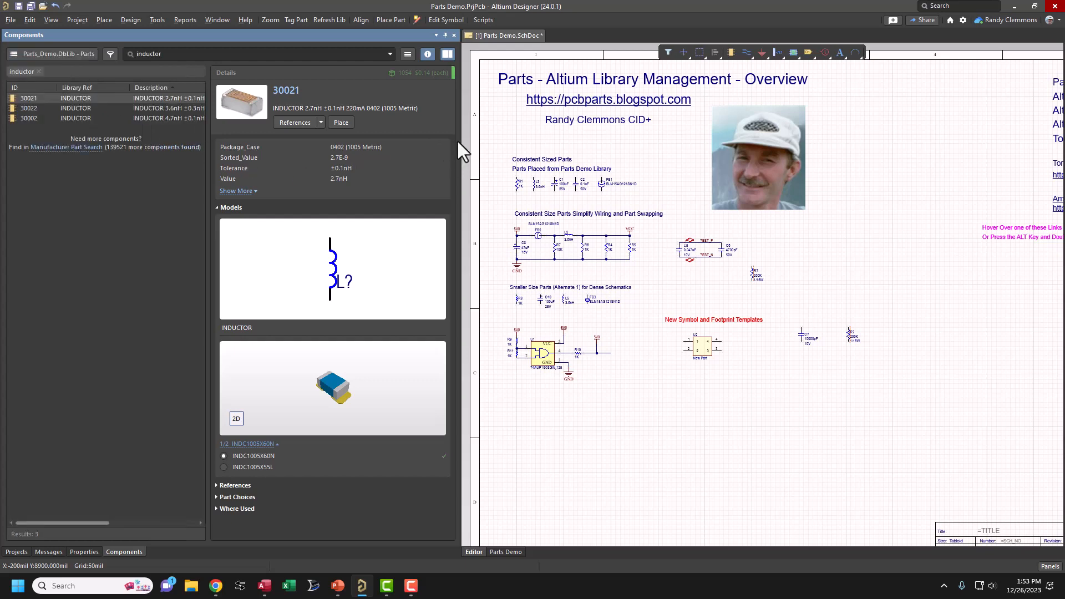
left_click(447, 54)
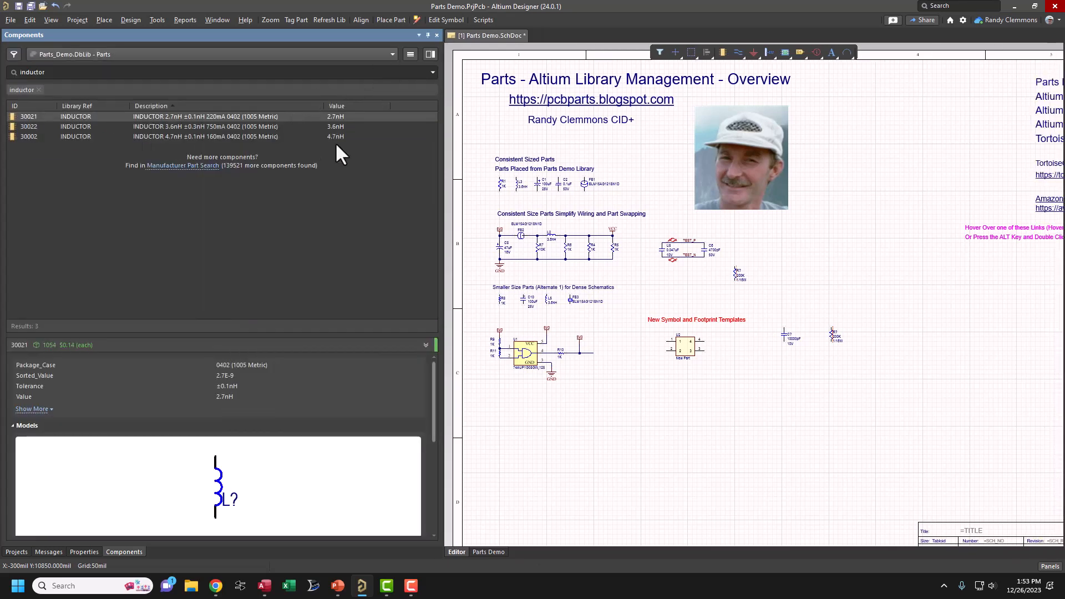
Reorder the component list columns to ID, Value, Description, Library Ref and sort the inductors by Value.
mouse_move(342, 105)
left_mouse_down()
mouse_move(70, 119)
mouse_move(65, 106)
mouse_move(81, 109)
left_mouse_up()
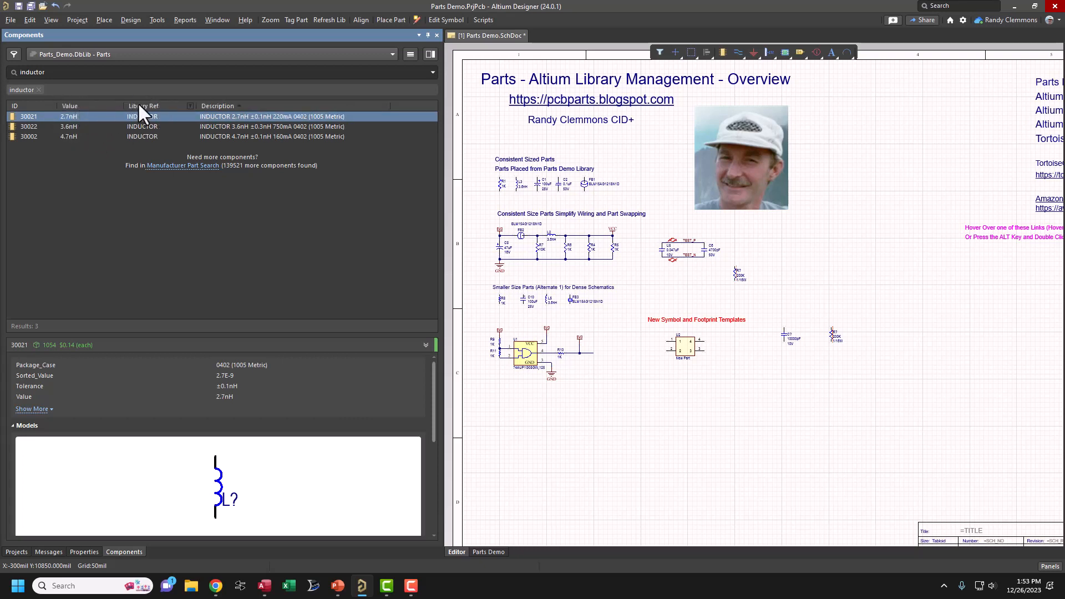
left_click_drag(351, 106, 183, 98)
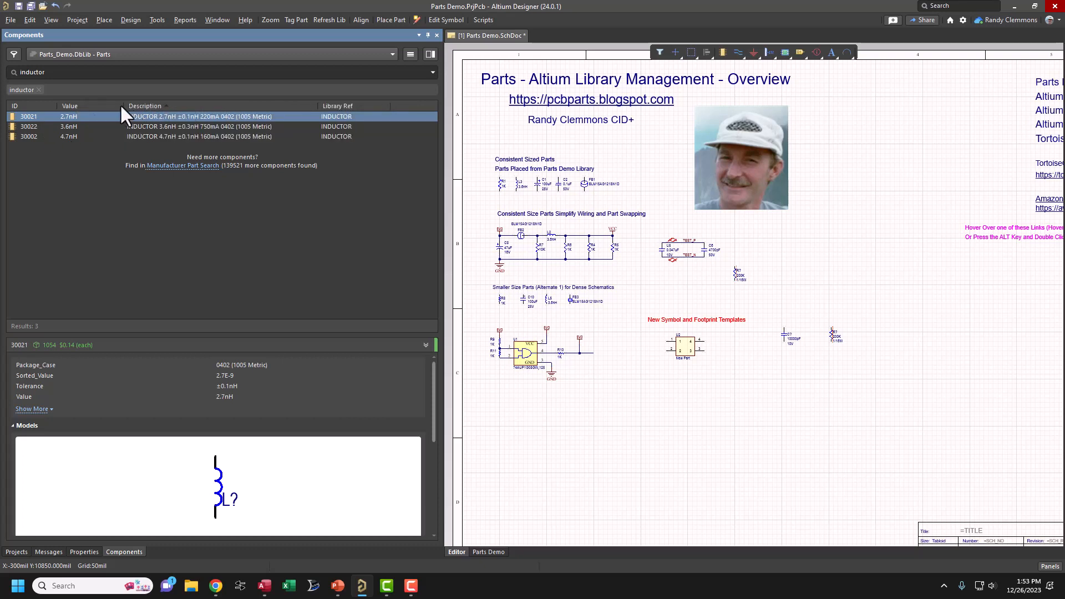
left_click(81, 107)
left_click(76, 105)
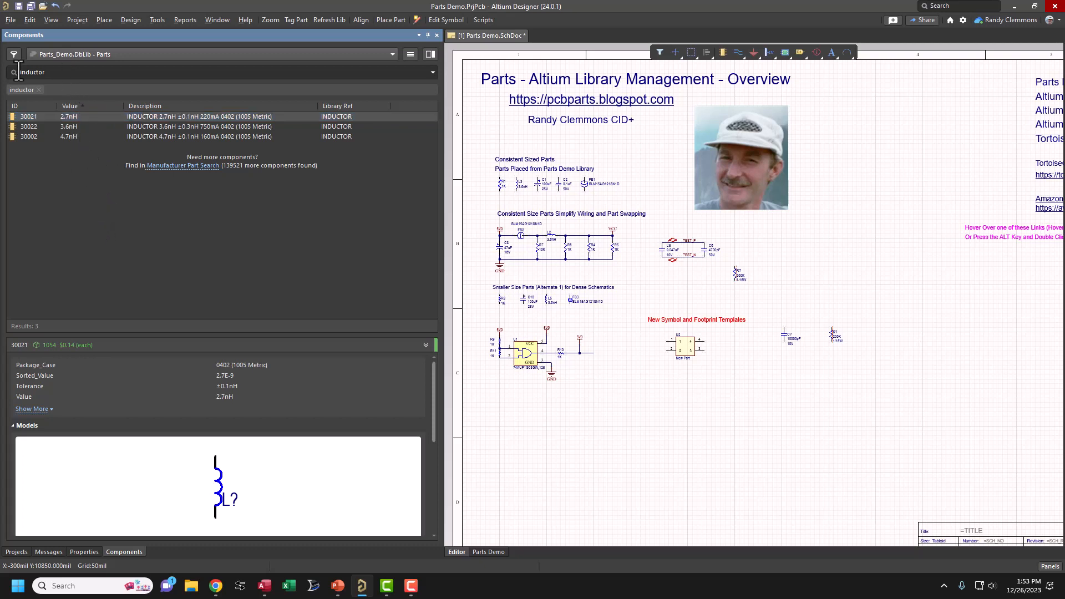
Search the component library for "cap" and sort the capacitors by Value in both directions, ending with ascending order.
type("cap")
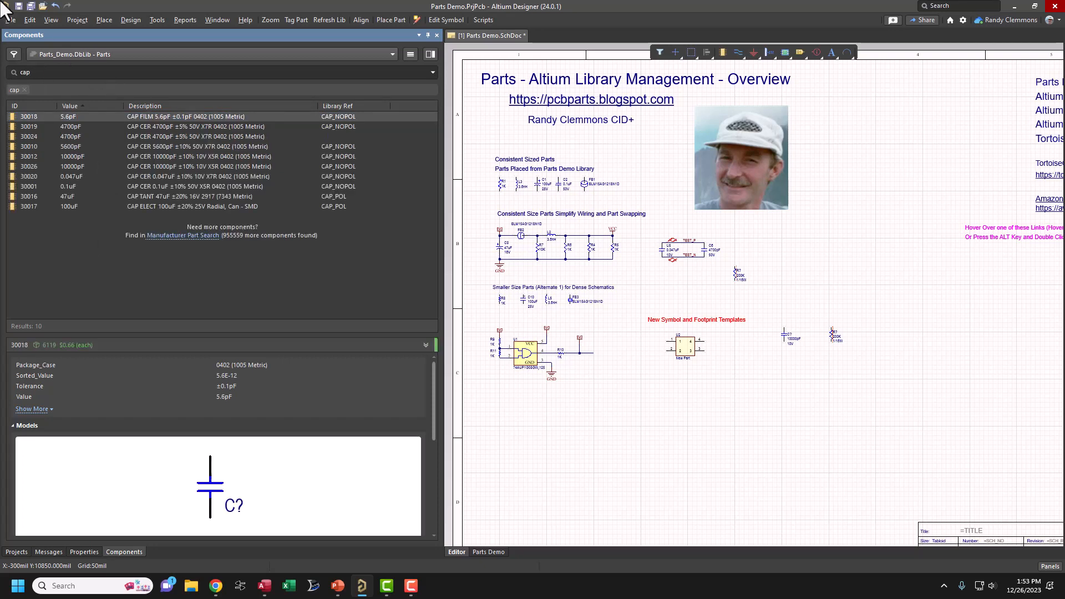
left_click(75, 106)
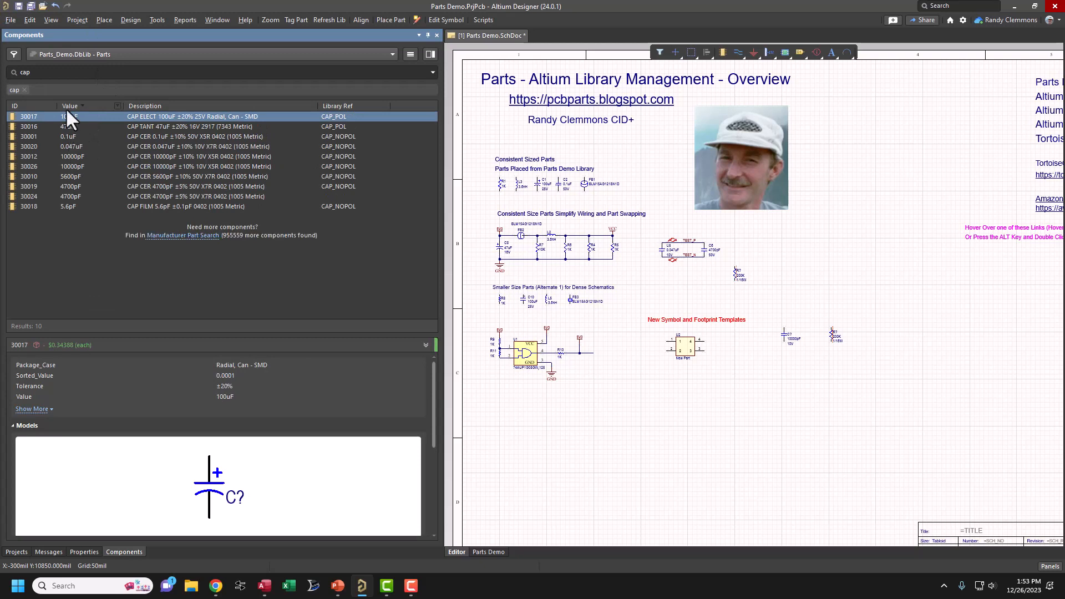
left_click(67, 107)
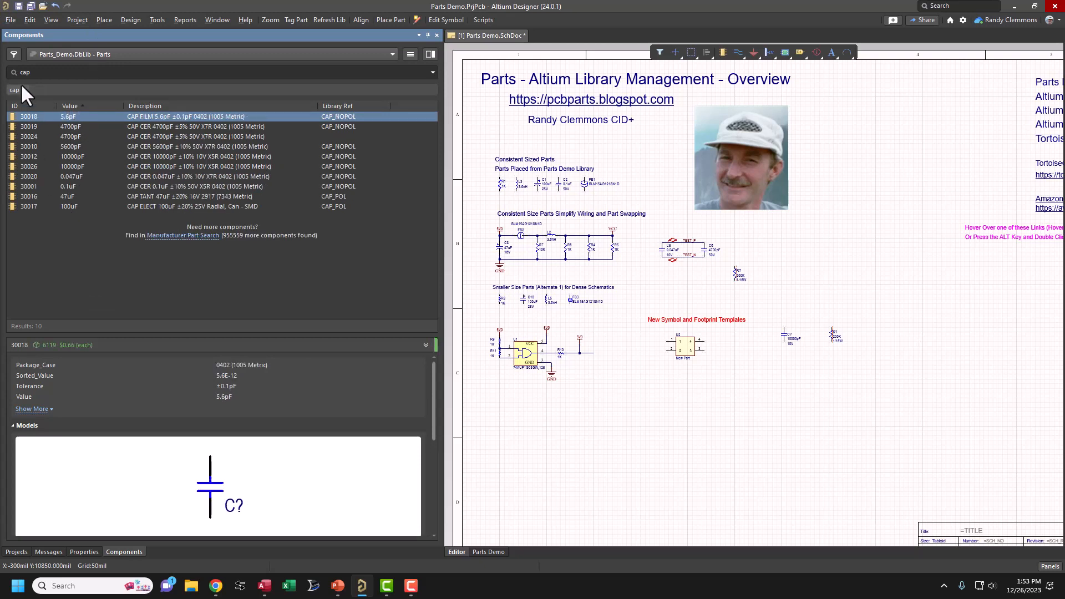
Search the component library for "res" and review the resistors listed in order of Value.
left_click(32, 73)
key("BackSpace")
key("BackSpace")
key("BackSpace")
type("res")
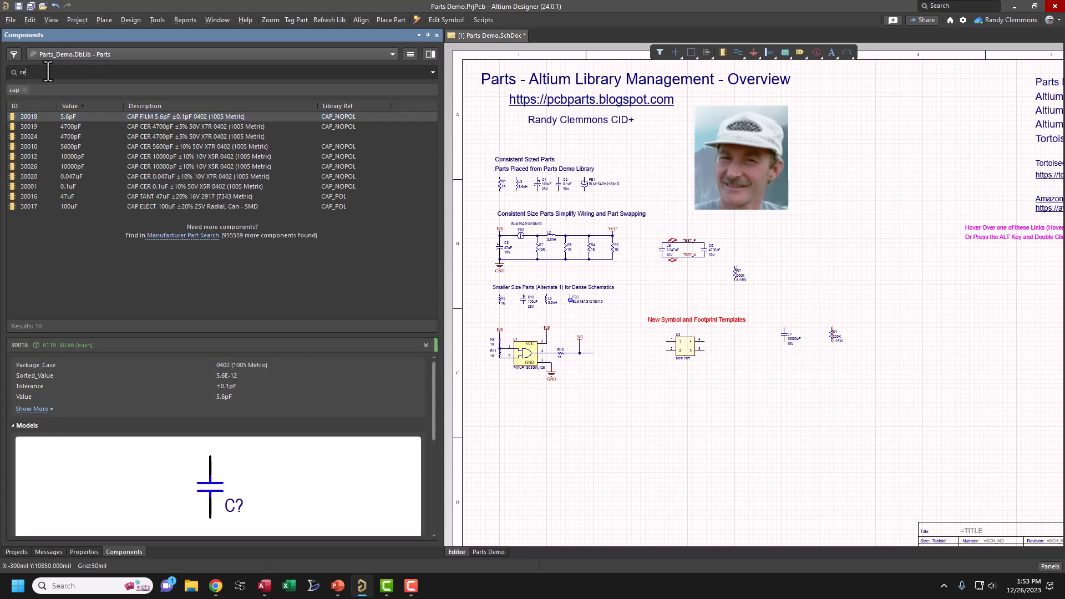
key("Return")
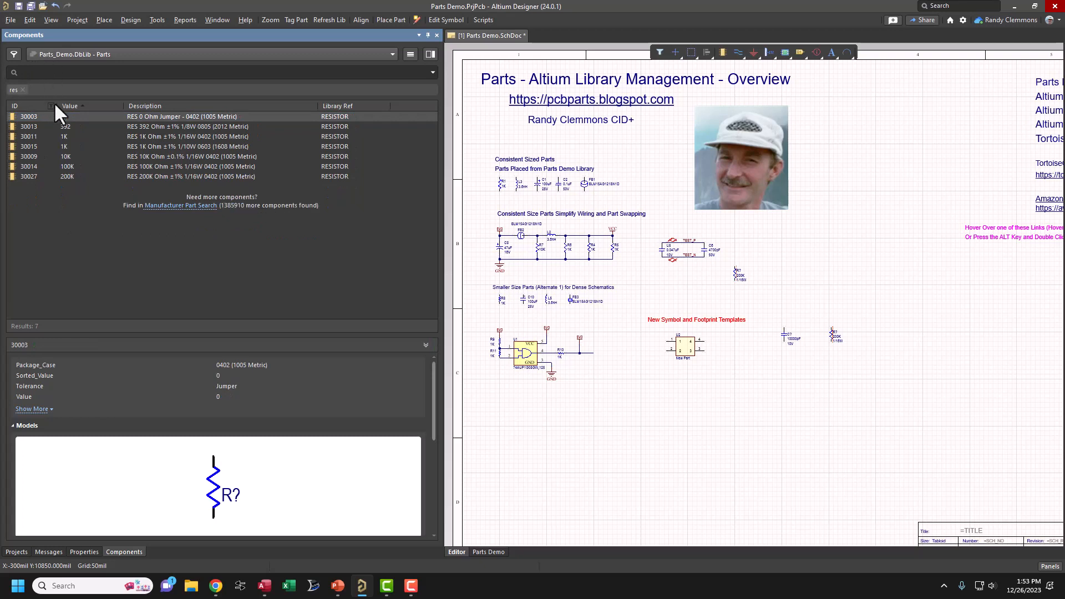
left_click(73, 117)
left_click(43, 73)
left_click(154, 285)
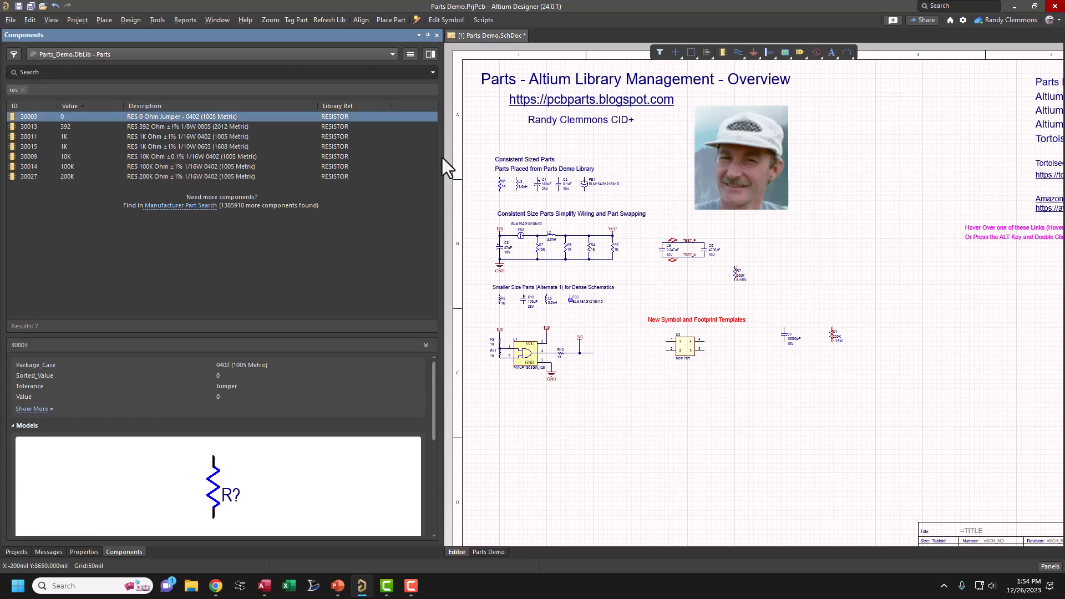
right_click(231, 104)
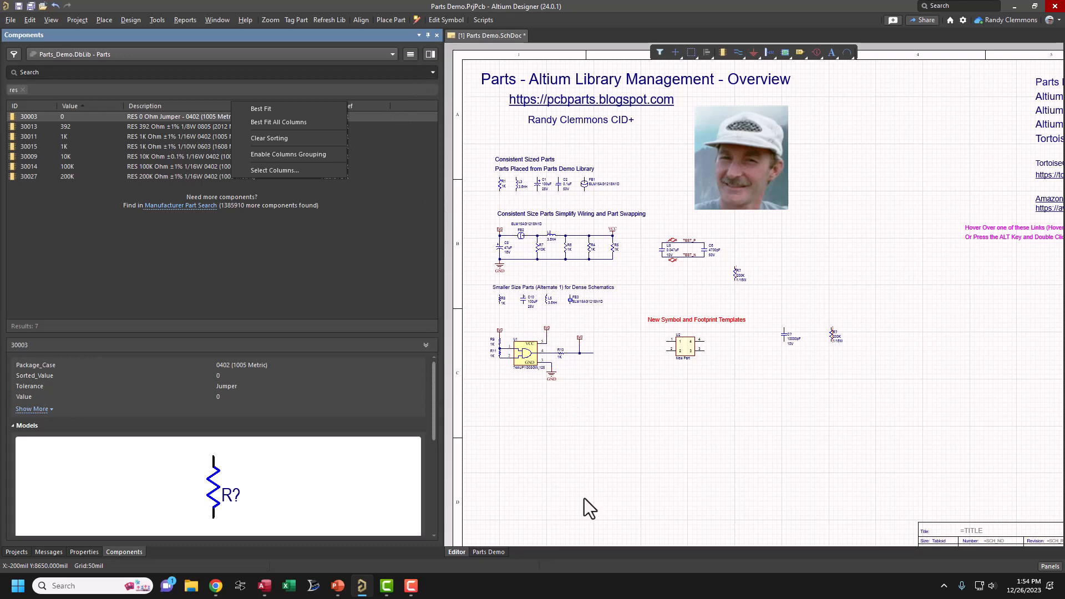
Switch to the Access parts database and export the filtered parts to Demo Parts_Filtered_231226.xlsx on the Desktop, with Open Excel and Acquire Models enabled.
key("alt+Tab")
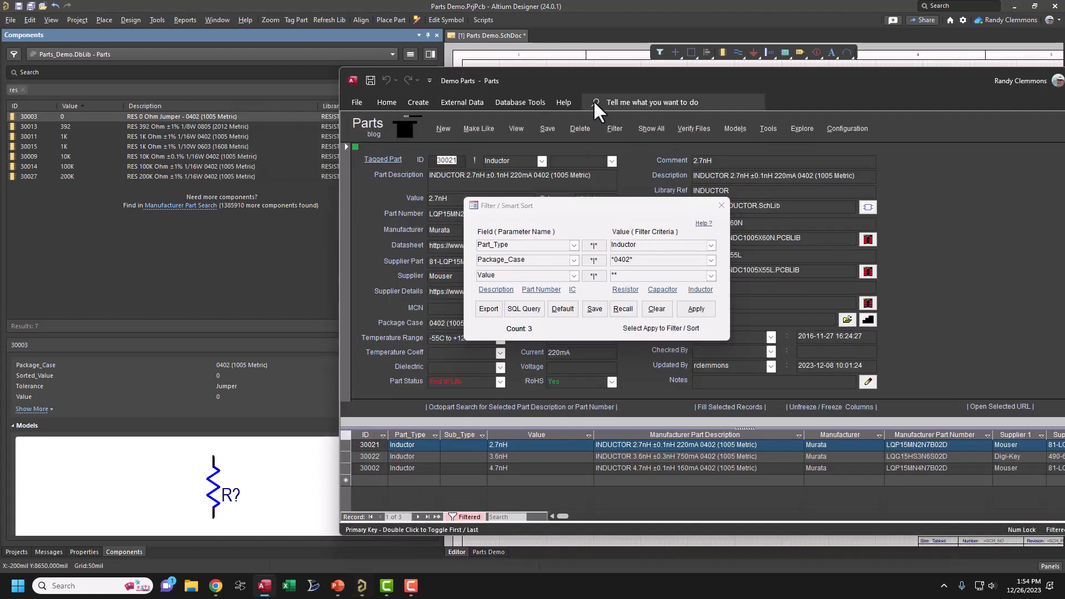
left_click_drag(586, 82, 364, 72)
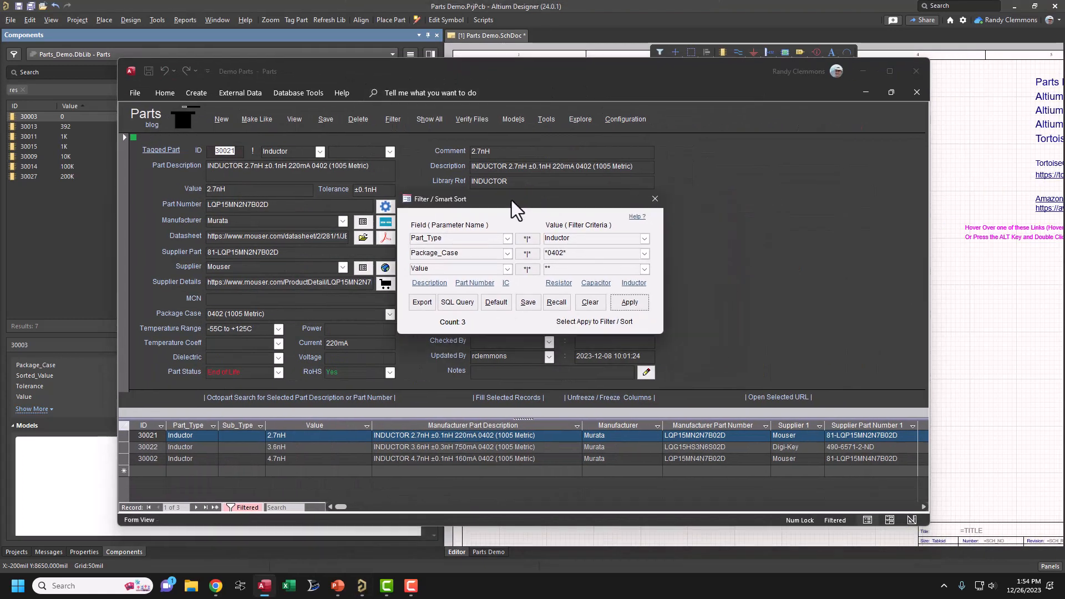
left_click_drag(511, 202, 330, 183)
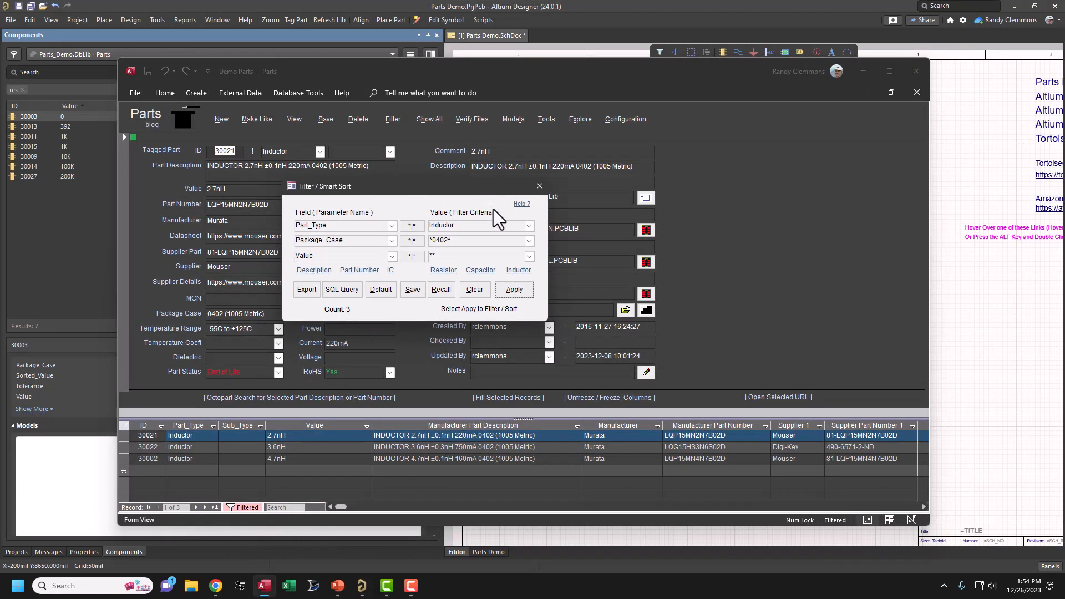
left_click(306, 289)
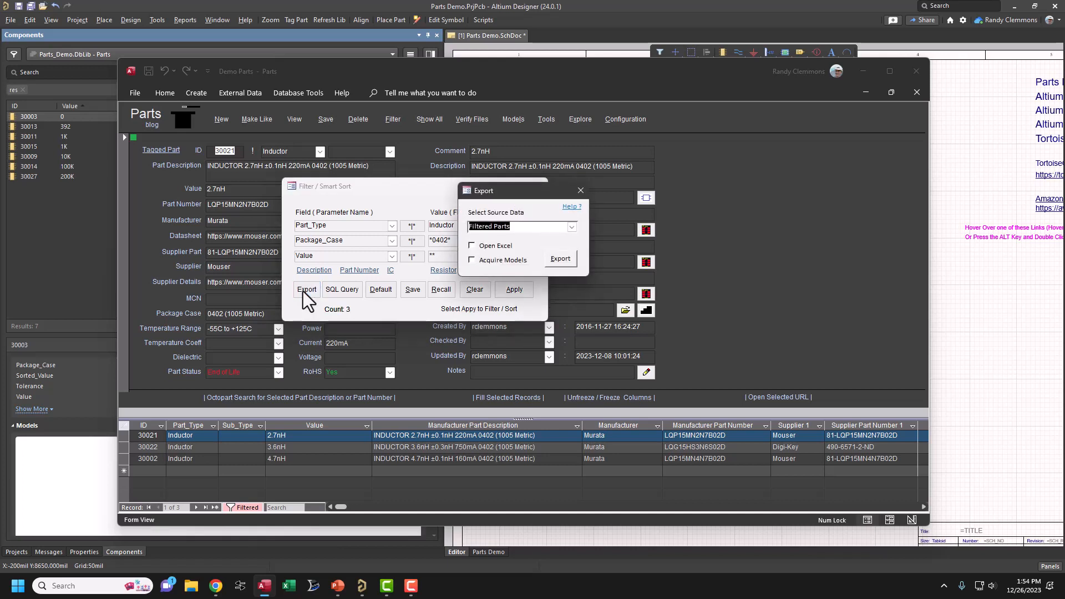
key("Tab")
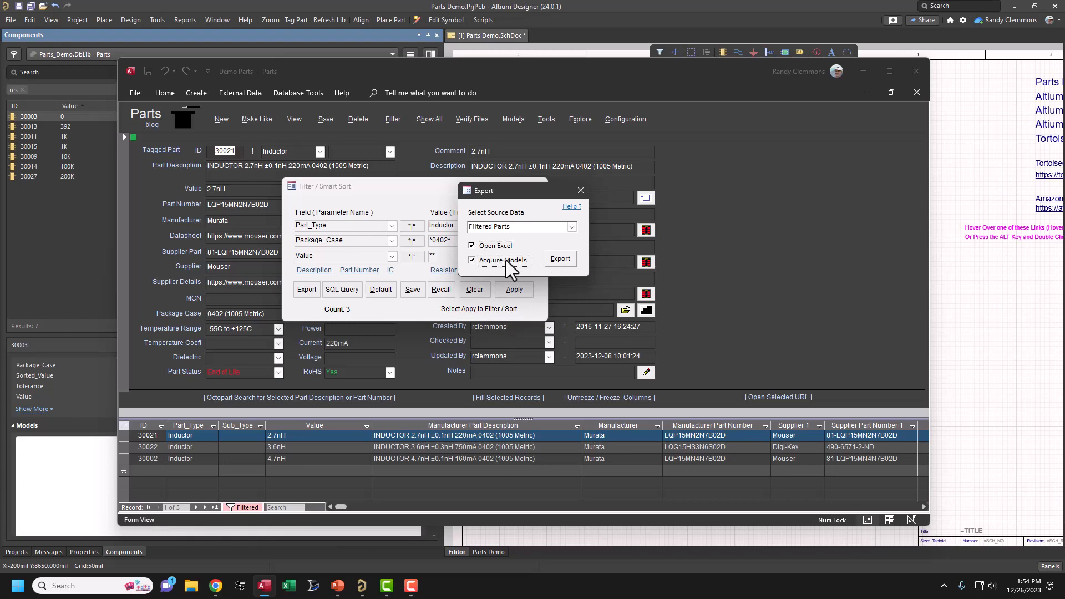
left_click(565, 259)
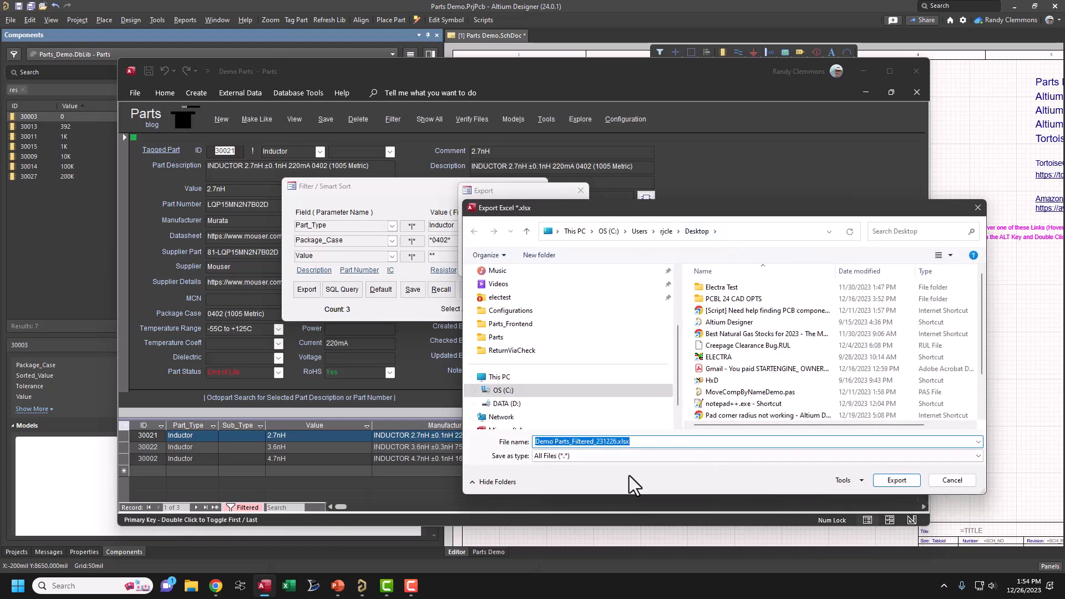
left_click(894, 481)
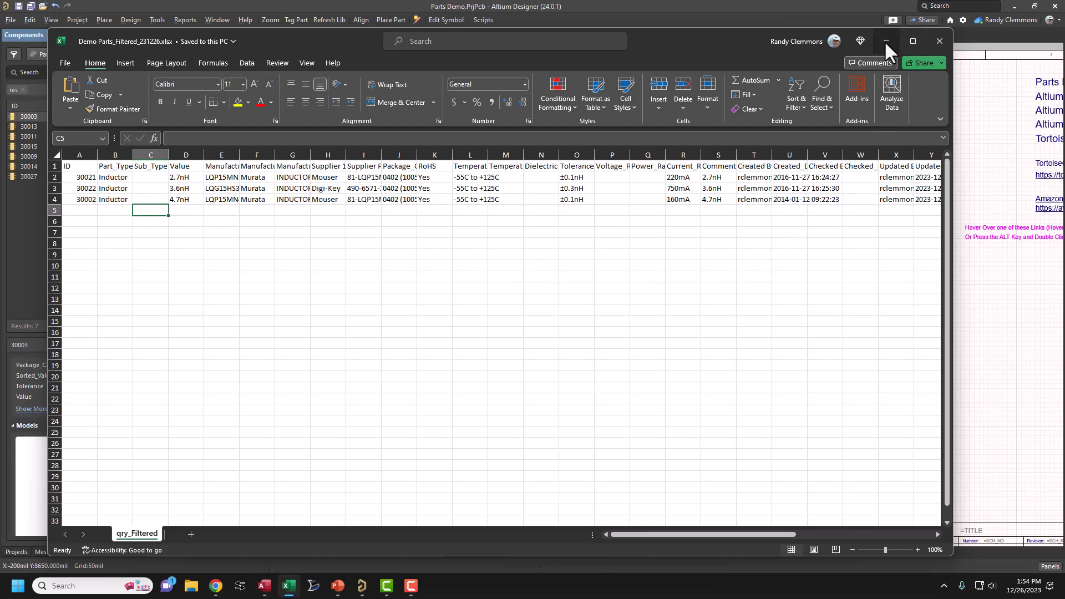
Minimize the exported workbook, close the Export and Filter dialogs, and minimize Access and Altium Designer to reveal the desktop.
left_click(886, 41)
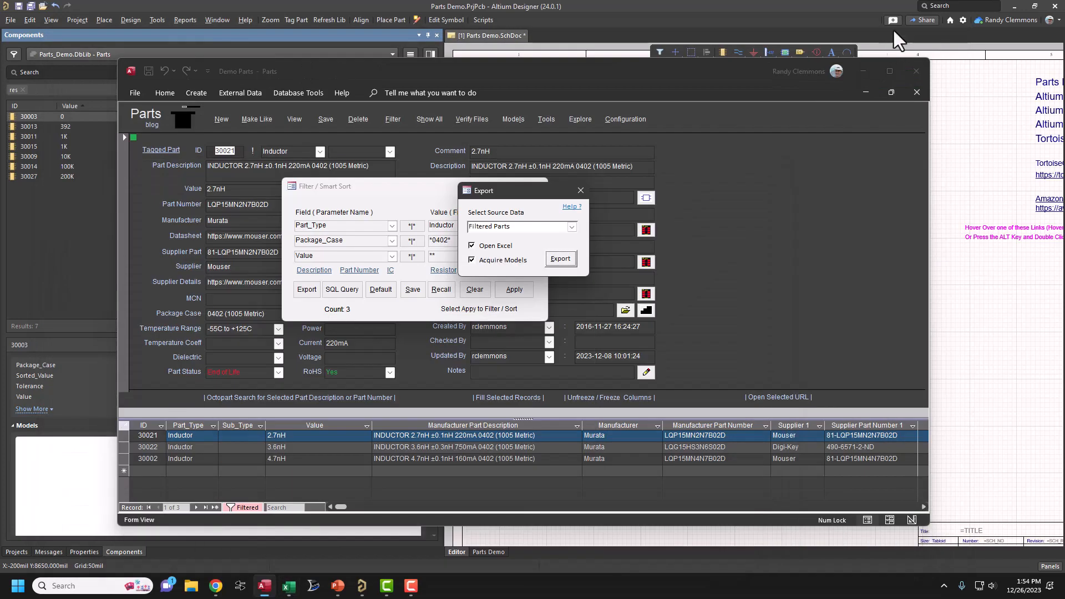
left_click(580, 191)
left_click(542, 186)
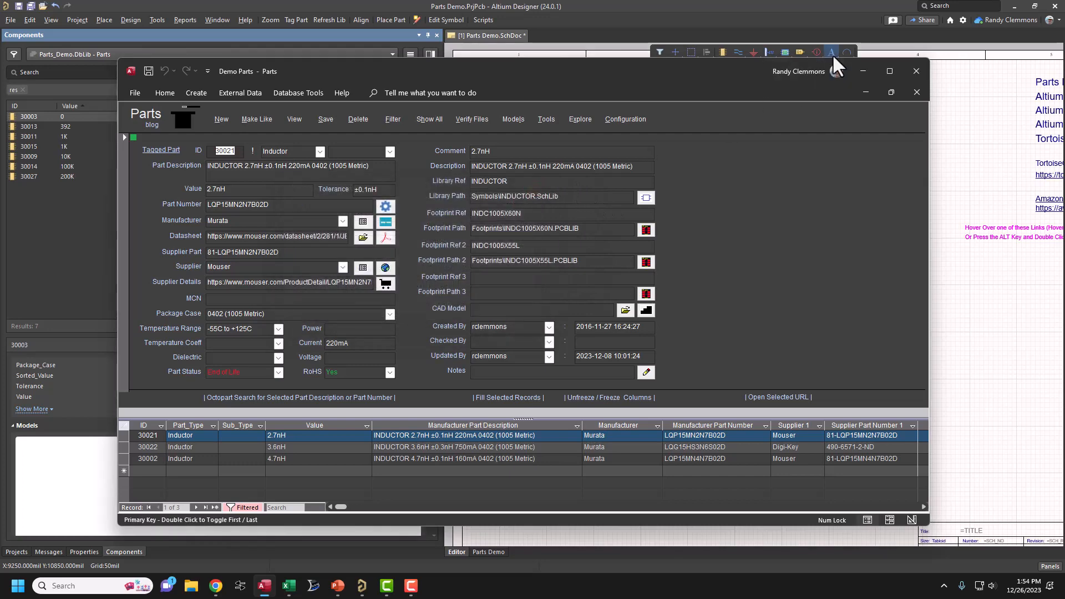
left_click(863, 71)
left_click(1013, 6)
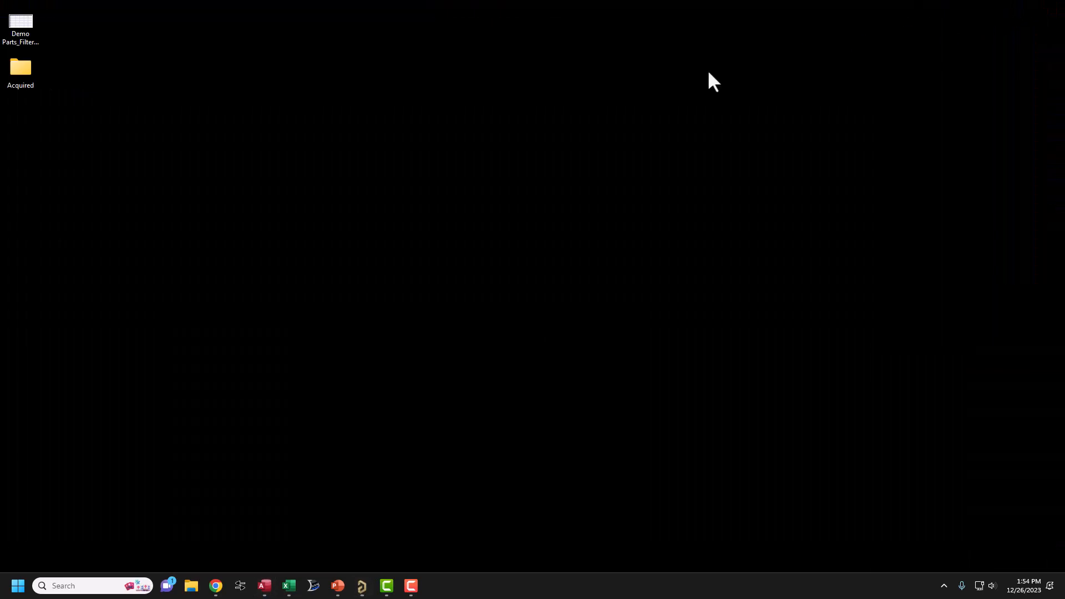
Examine the library files in the Footprints and Symbols subfolders of the Acquired folder on the desktop, and close the folder window.
double_click(22, 68)
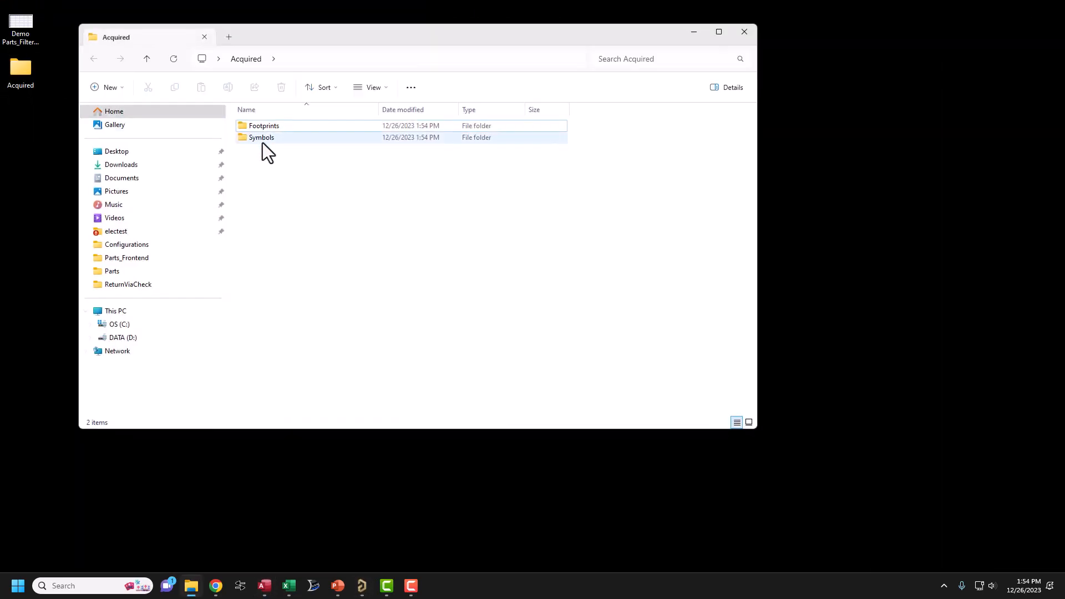
double_click(265, 123)
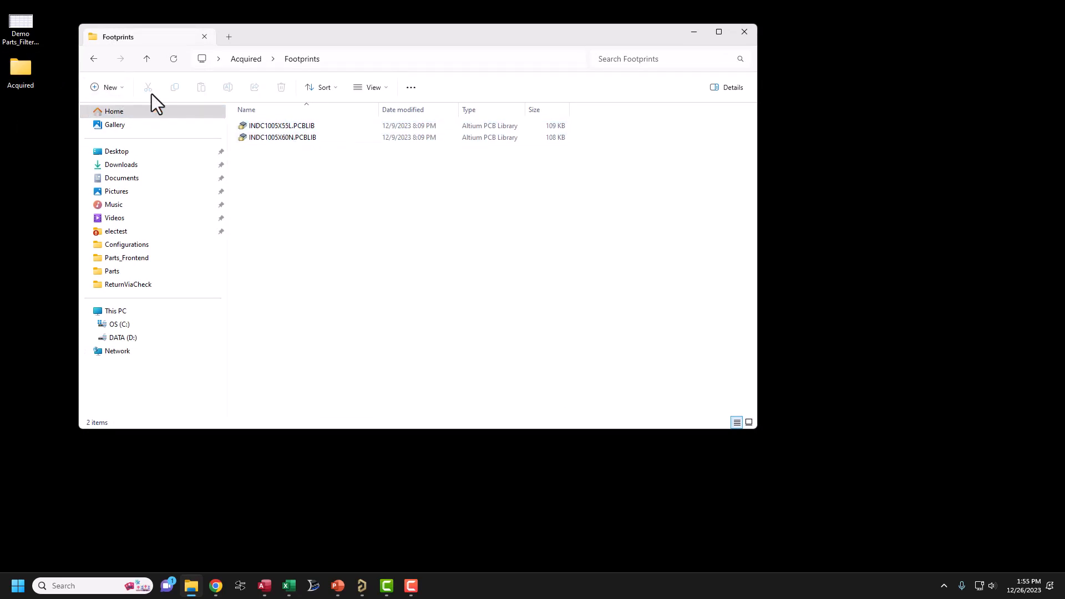
left_click(235, 61)
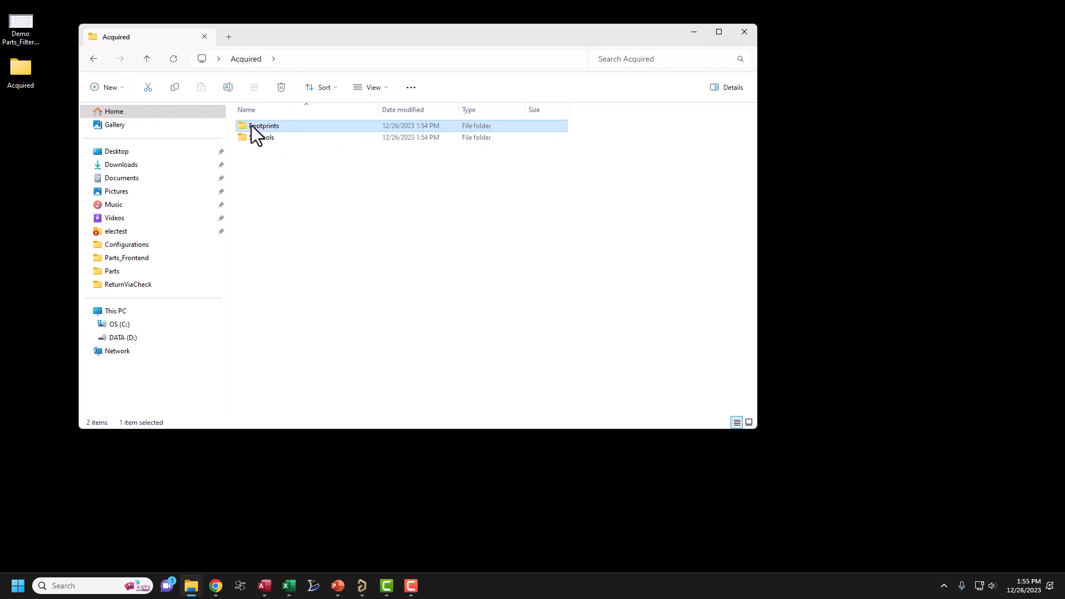
double_click(259, 138)
left_click(262, 130)
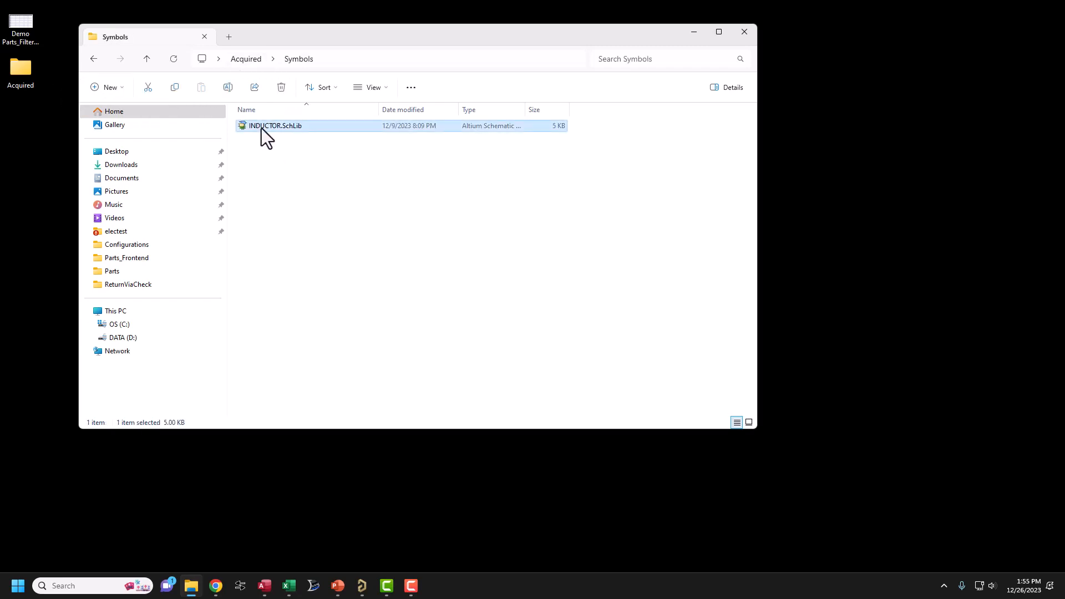
left_click(744, 32)
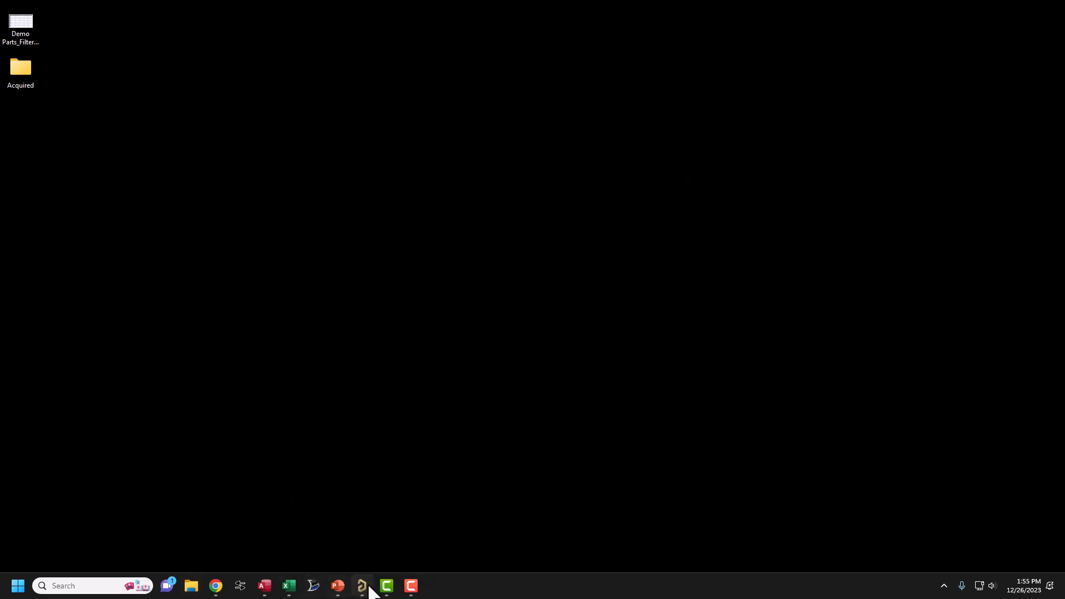
Restore the Access parts database and Altium Designer windows, and narrow the Components panel to give the schematic more room.
left_click(265, 588)
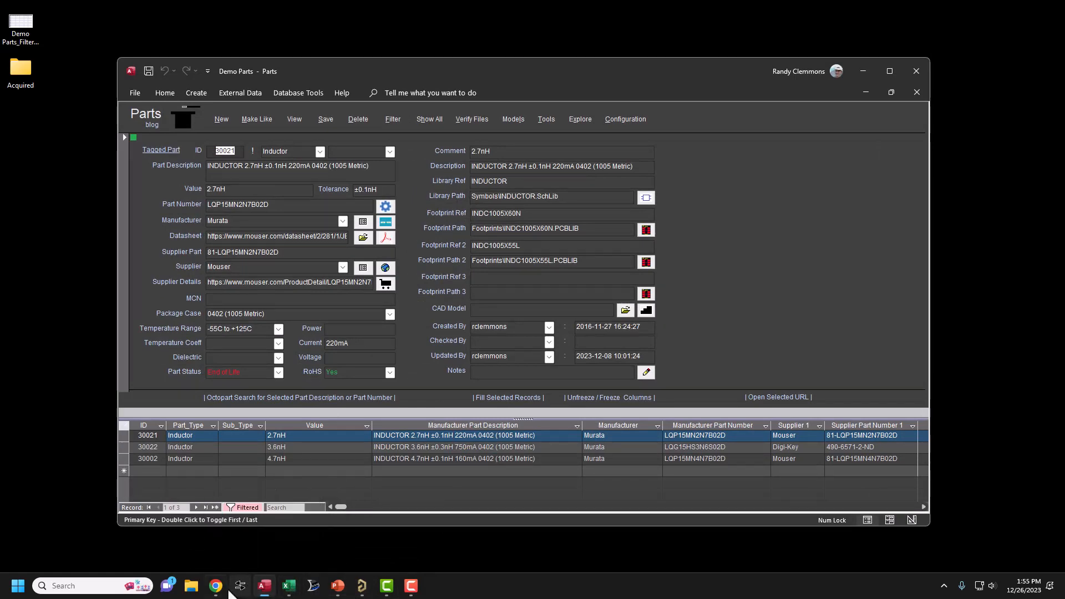
left_click(364, 589)
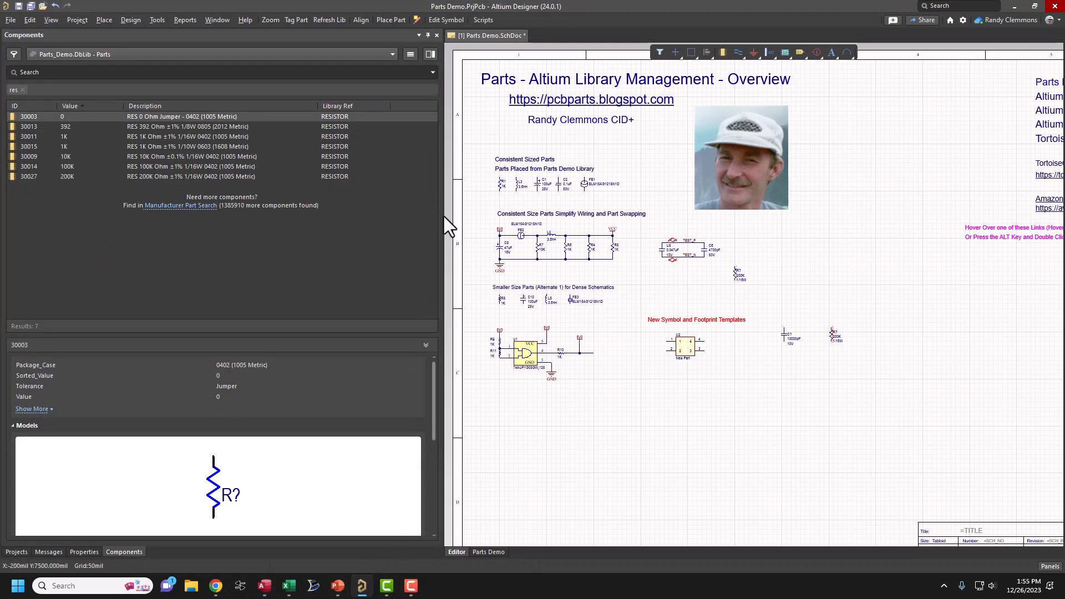
left_click_drag(444, 216, 225, 218)
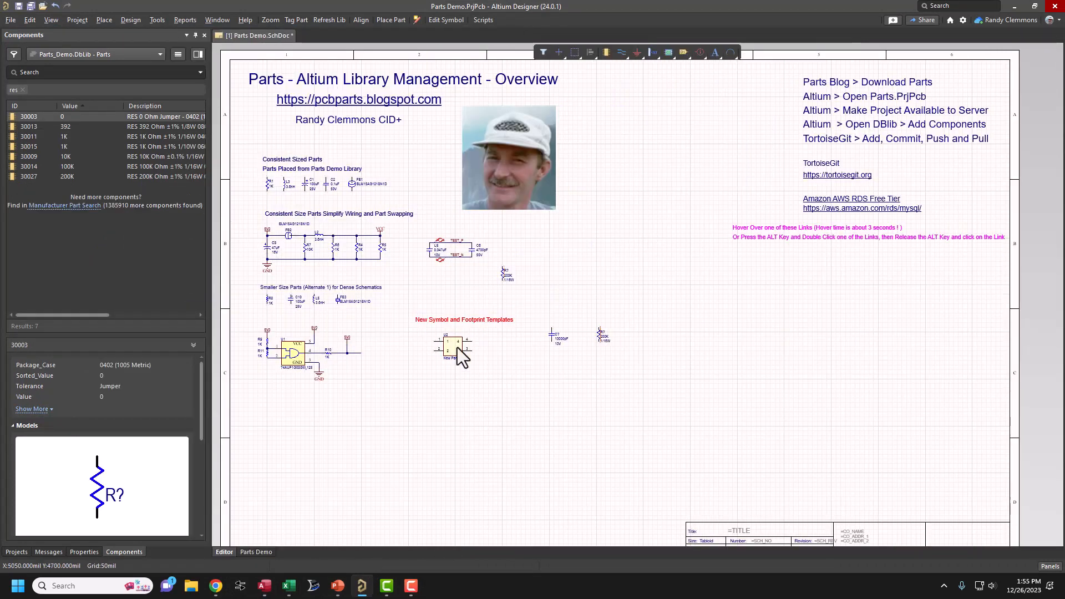
View the "Parts - More Features" slide in the PowerPoint slide show and minimize the presentation.
mouse_move(361, 591)
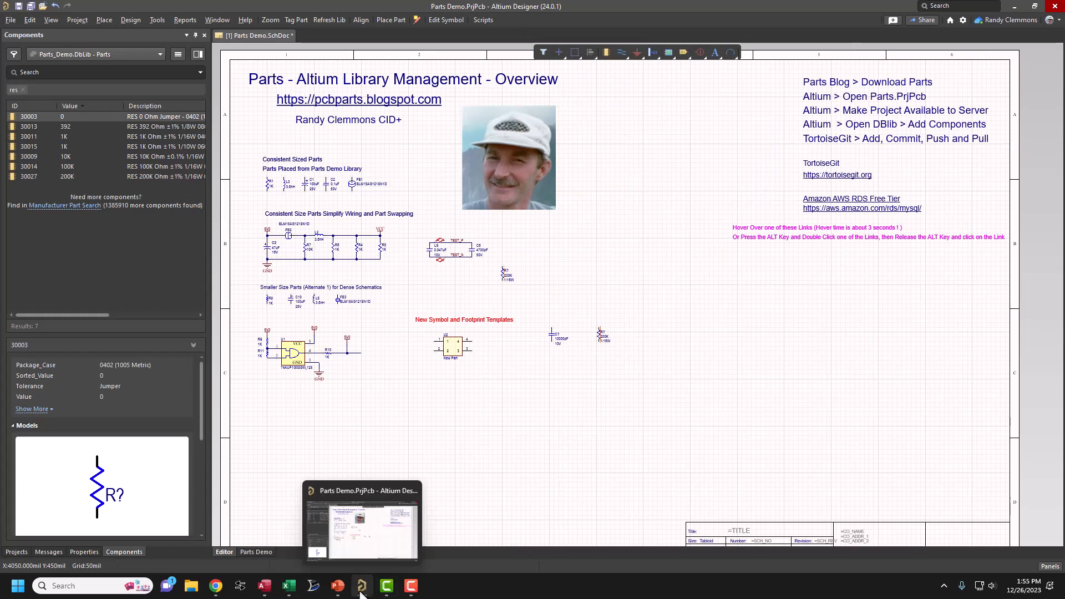
left_click(343, 551)
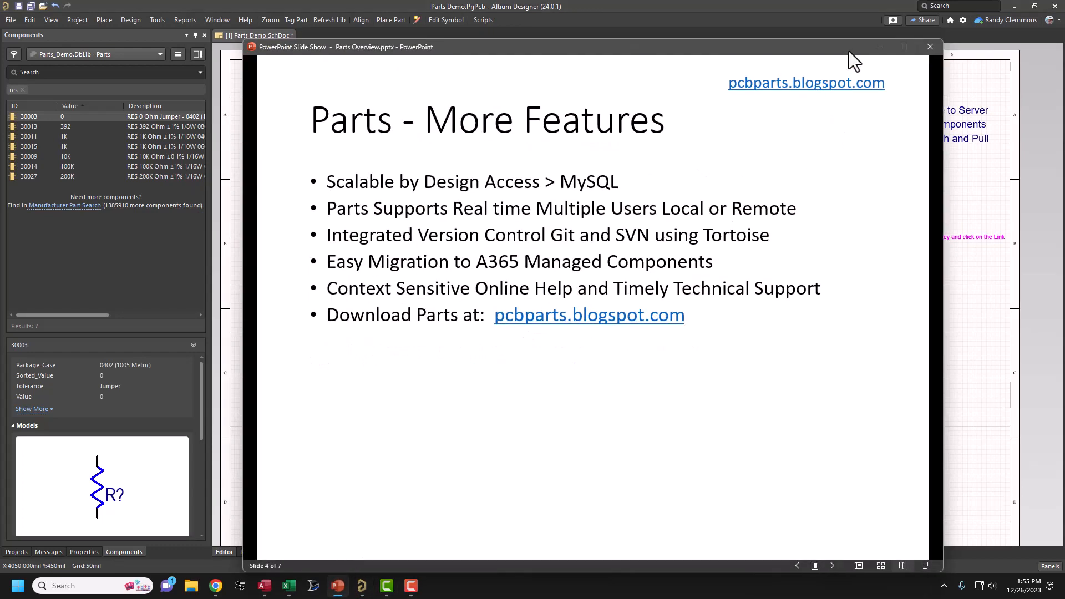
left_click(879, 47)
Switch to the Access parts database and verify the library files for all records.
left_click(266, 589)
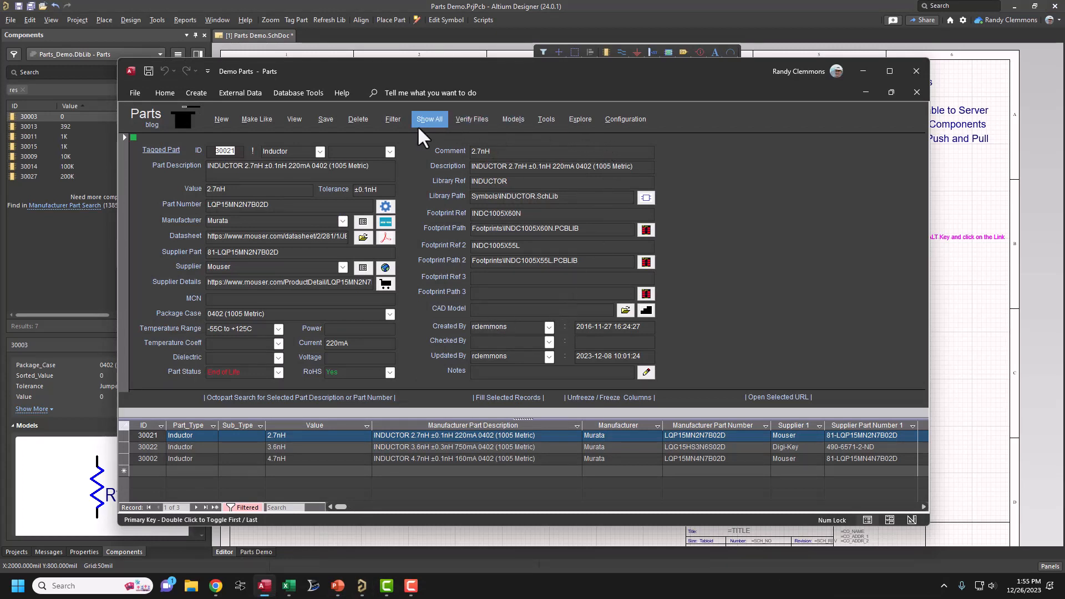
left_click(475, 119)
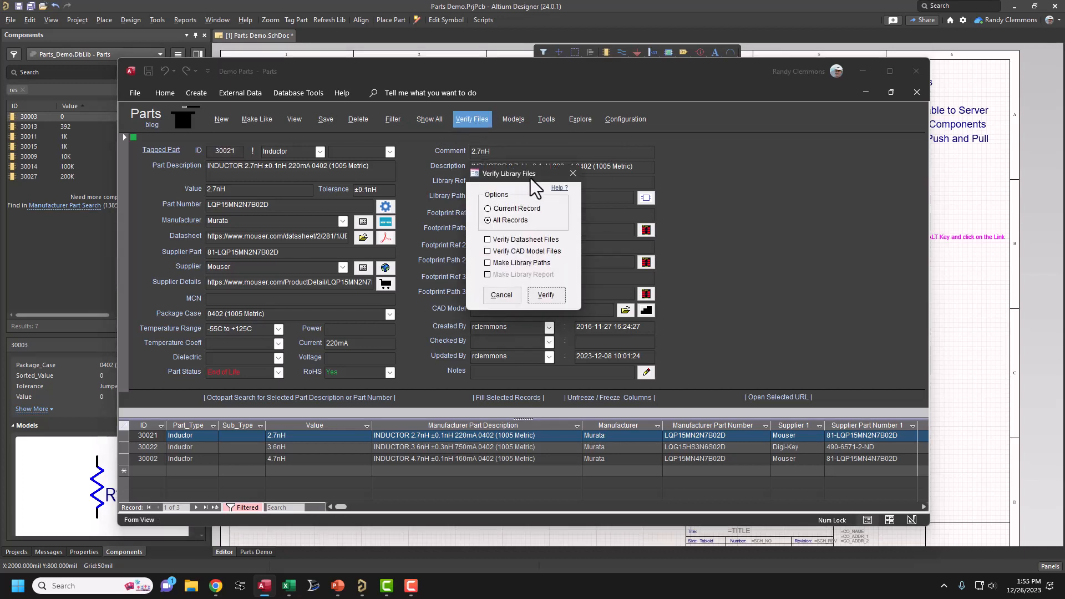
left_click_drag(530, 178, 763, 188)
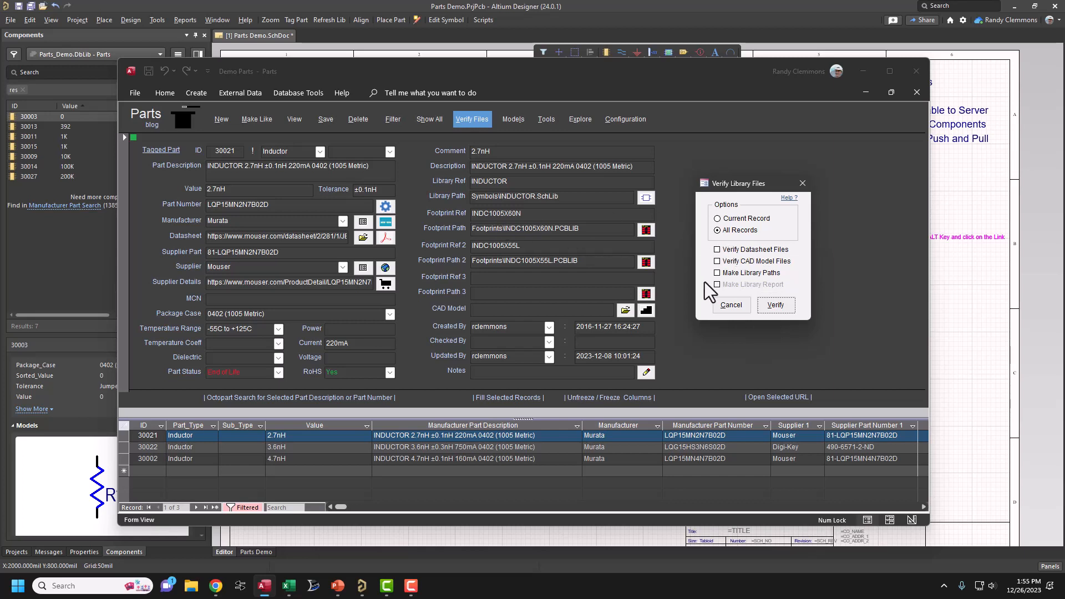
left_click(770, 305)
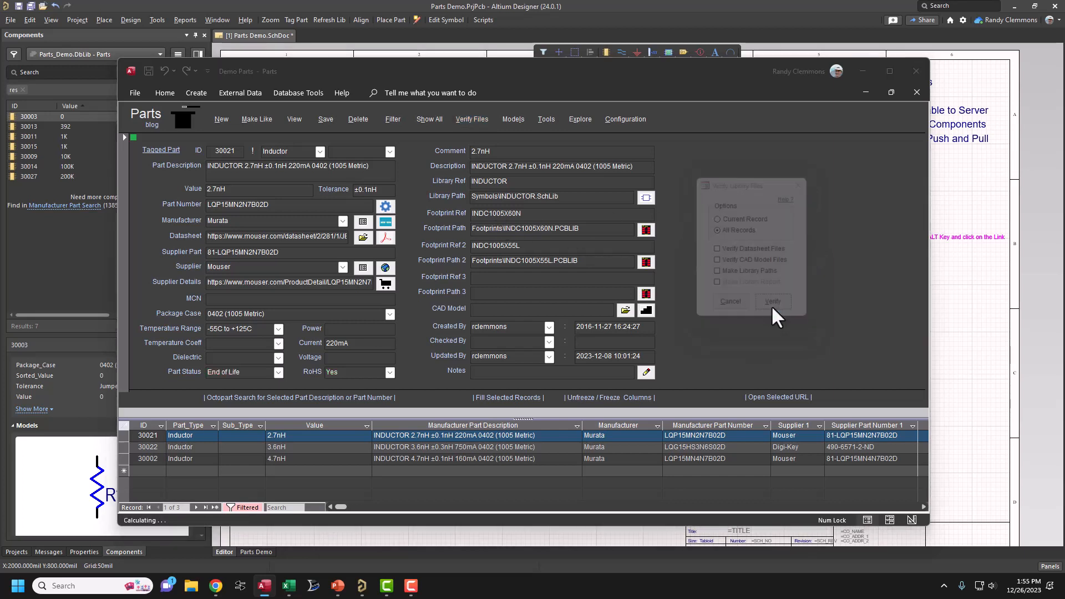
left_click(541, 331)
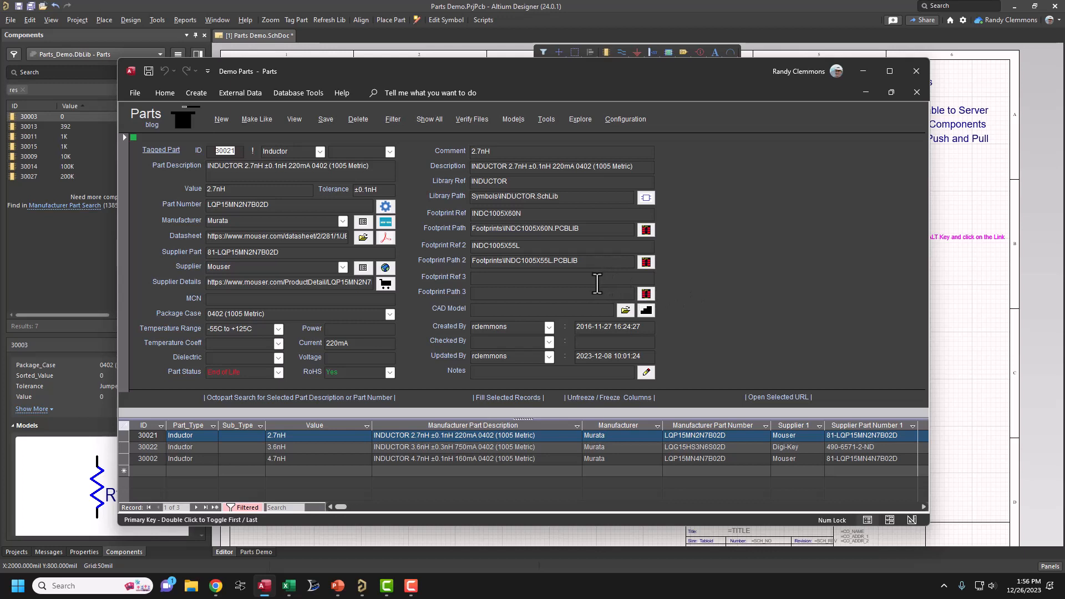
Change inductor 30021's Library Ref to INDUCTORx, save the record, and accept the correction to INDUCTOR.
left_click(517, 182)
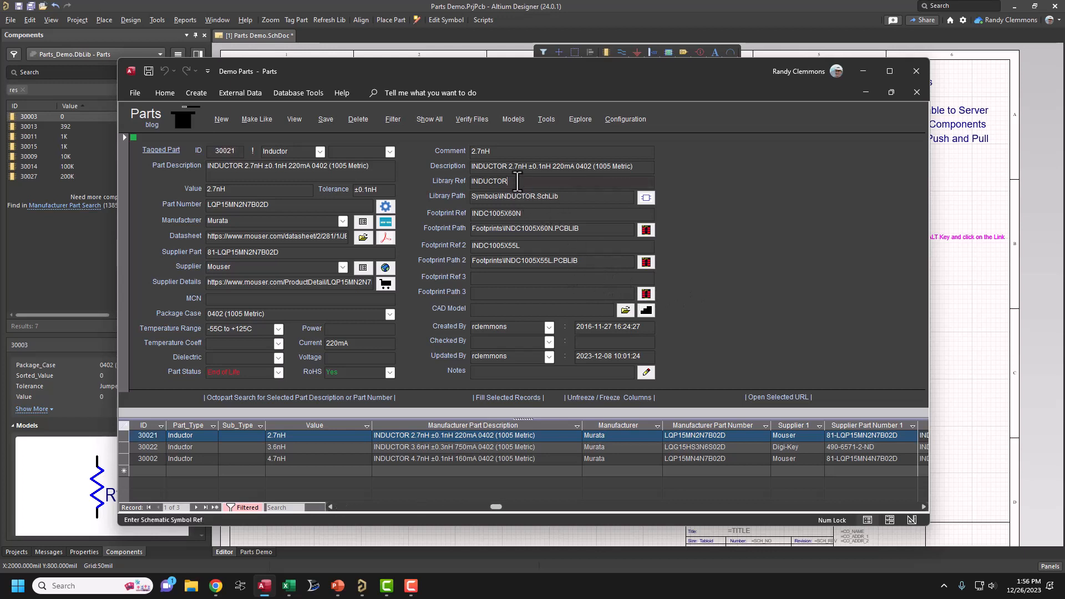
type("x")
left_click(491, 214)
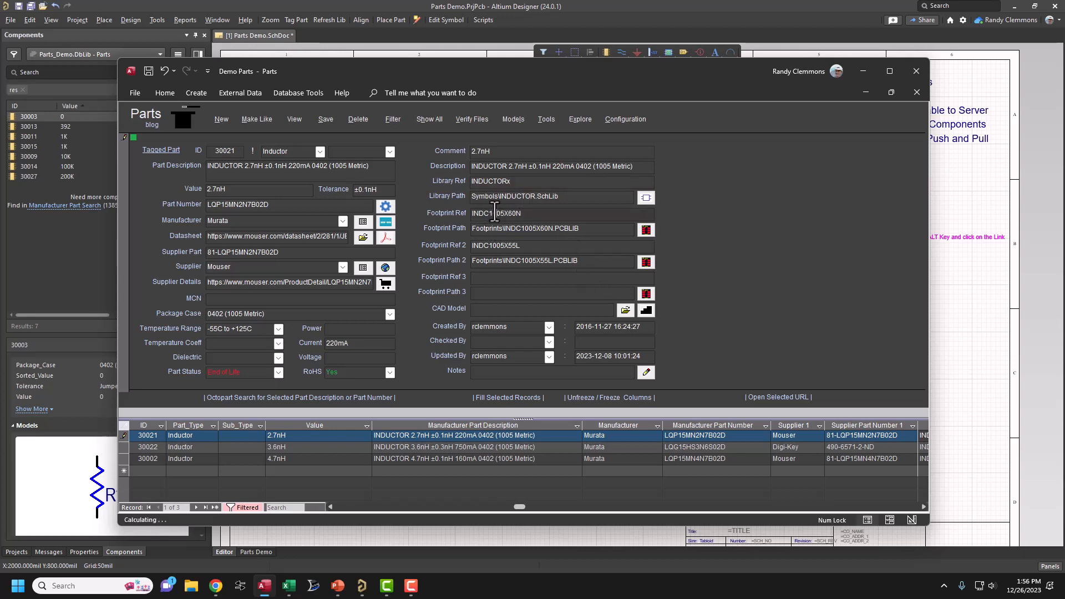
left_click(325, 120)
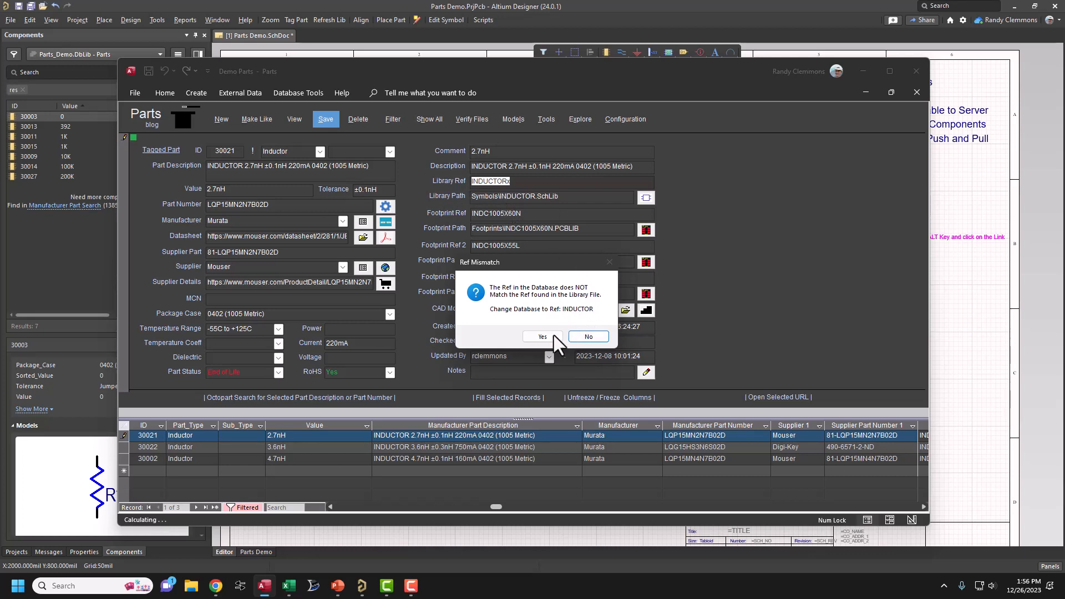
left_click(539, 339)
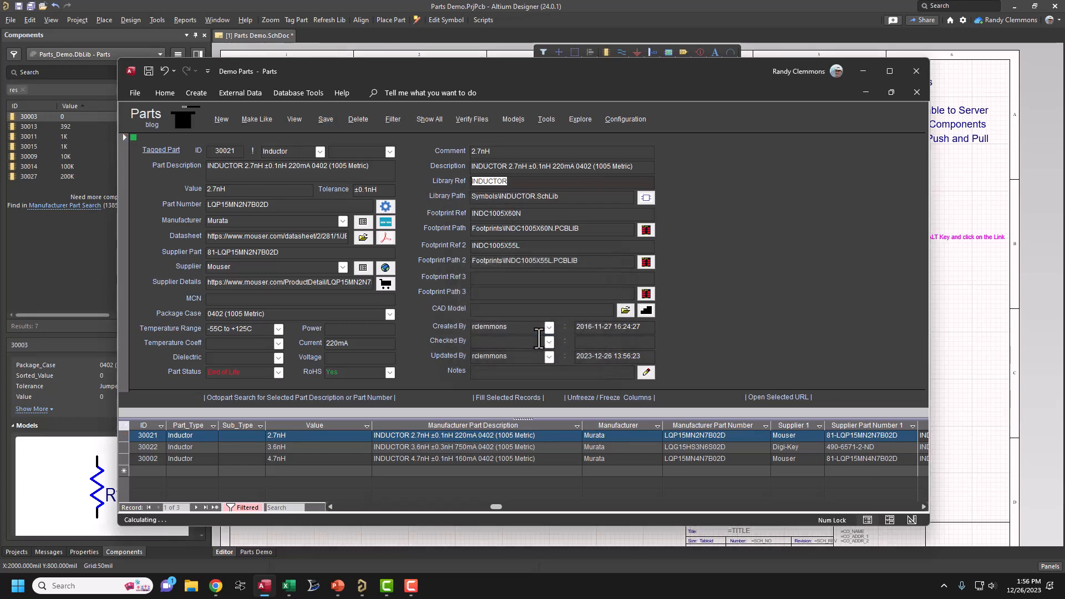
Change inductor 30021's Library Path to Symbols\INDUCTOR xxx.SchLib, save the record, and dismiss the alert.
left_click(534, 197)
type("xxx")
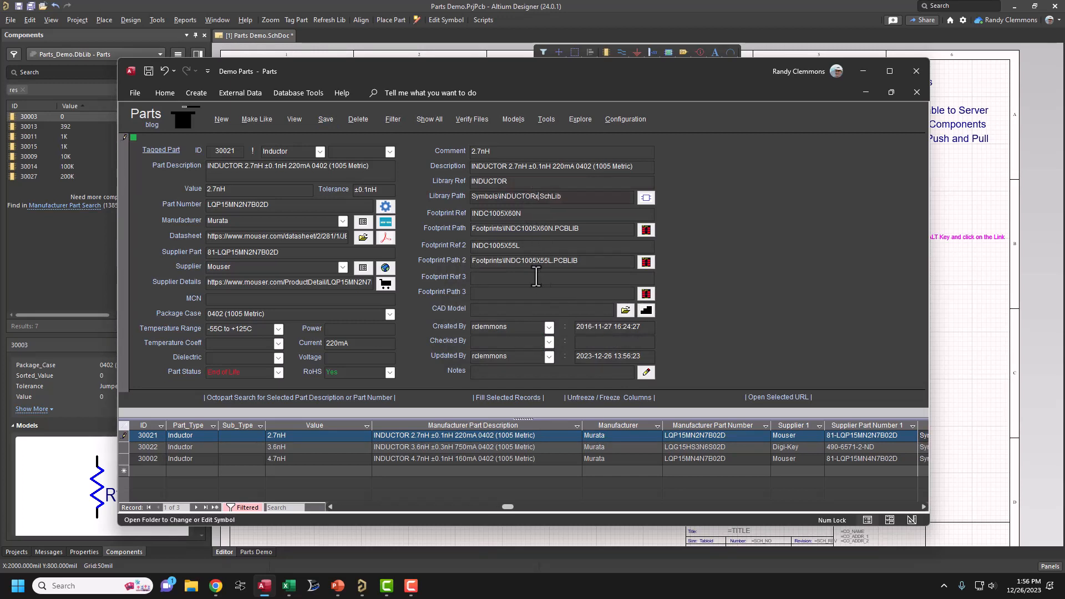
left_click(530, 306)
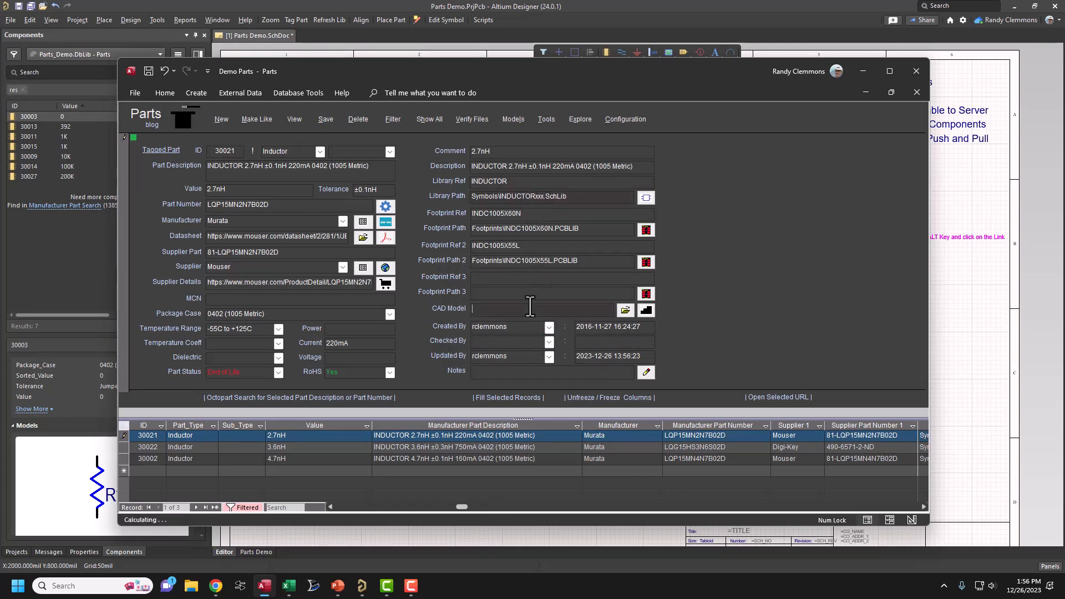
left_click(535, 196)
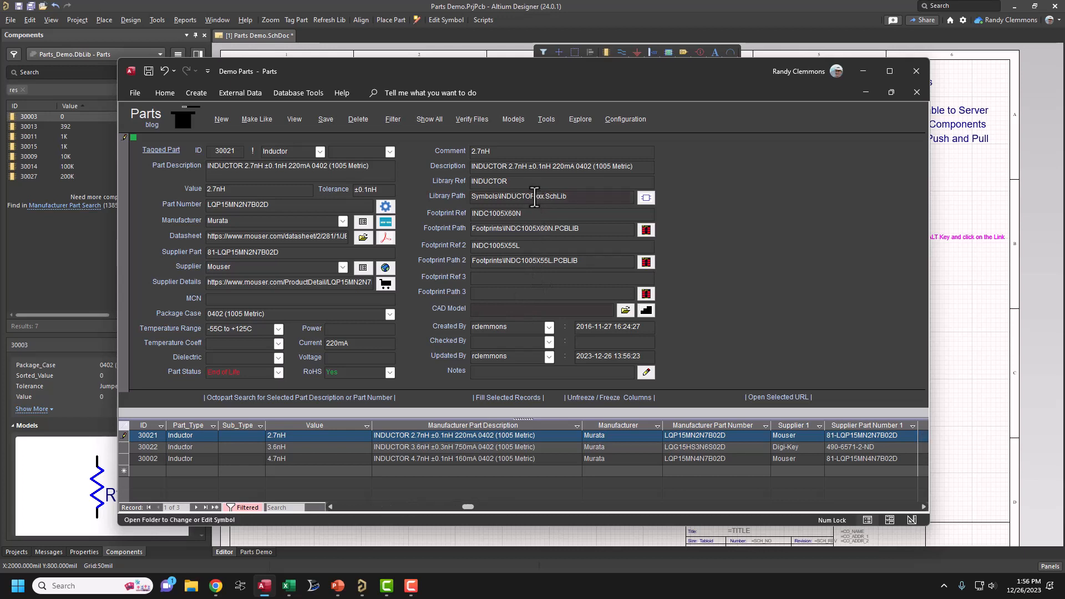
left_click(511, 308)
left_click(321, 121)
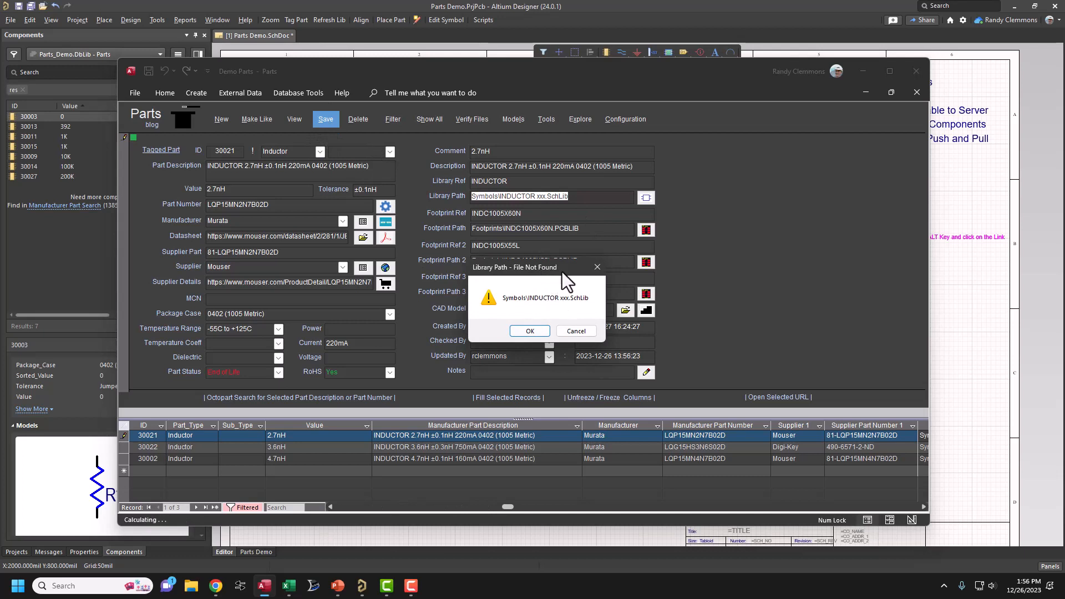
left_click(531, 331)
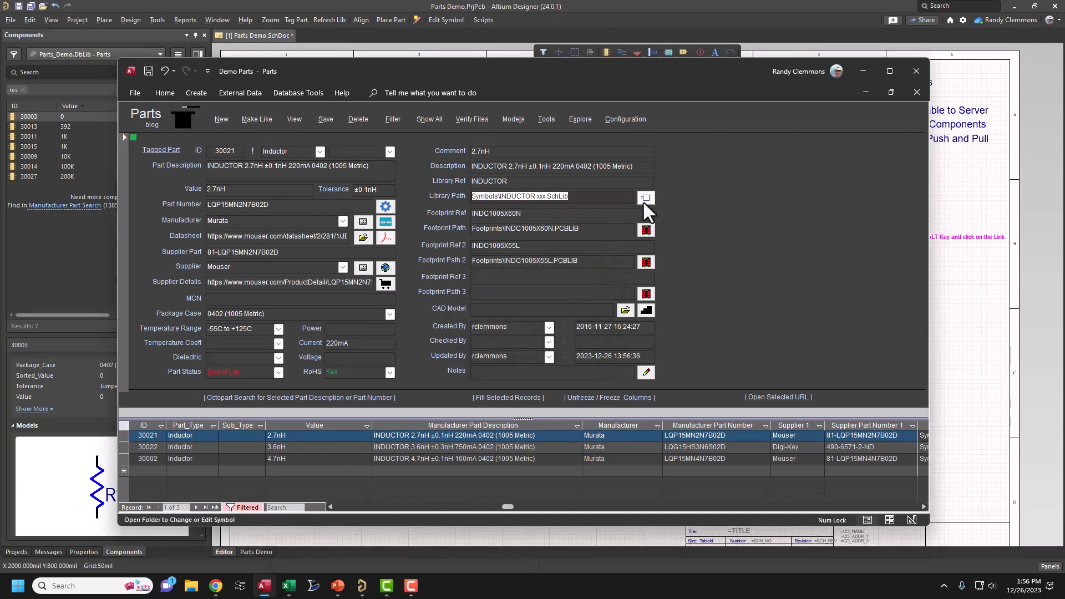
Reassign inductor 30021's schematic symbol by selecting INDUCTOR.Schlib from the Symbols folder.
left_click(644, 198)
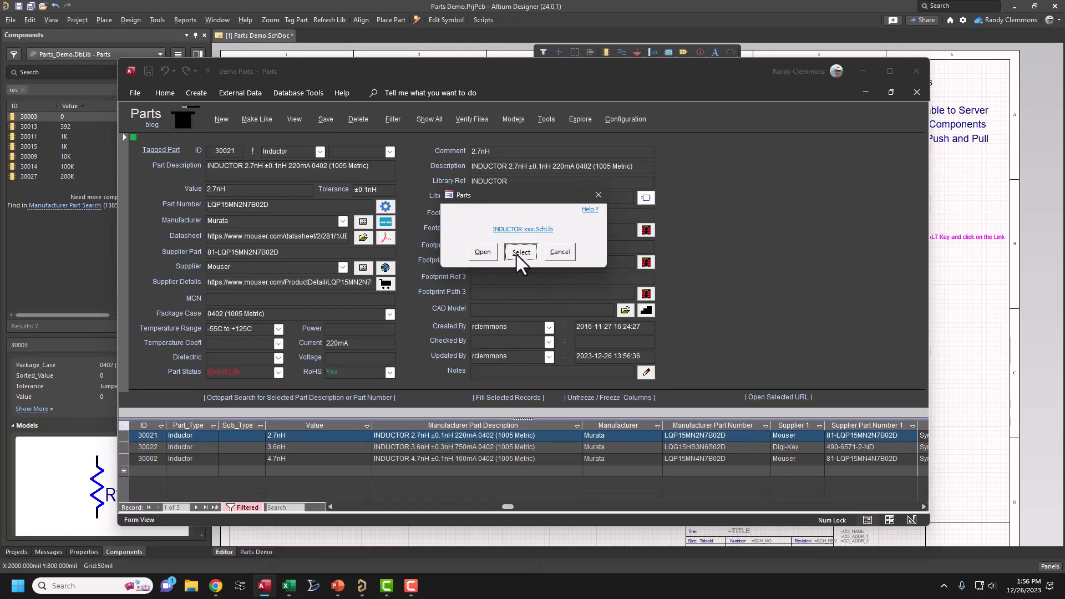
left_click(519, 253)
left_click(286, 324)
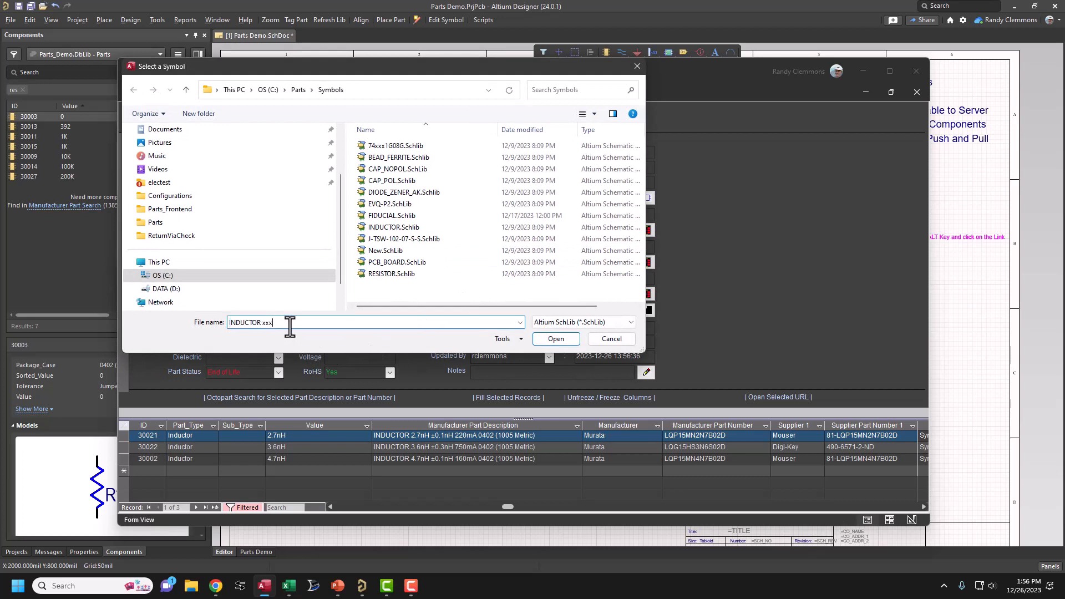
key("BackSpace")
key("BackSpace")
key("BackSpace")
key("BackSpace")
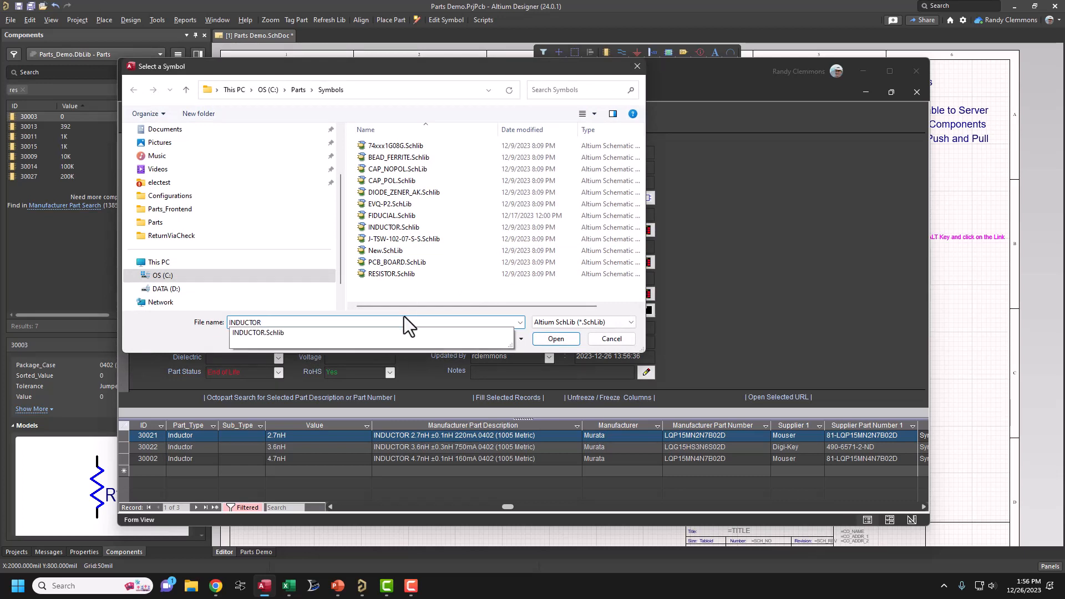
left_click(257, 334)
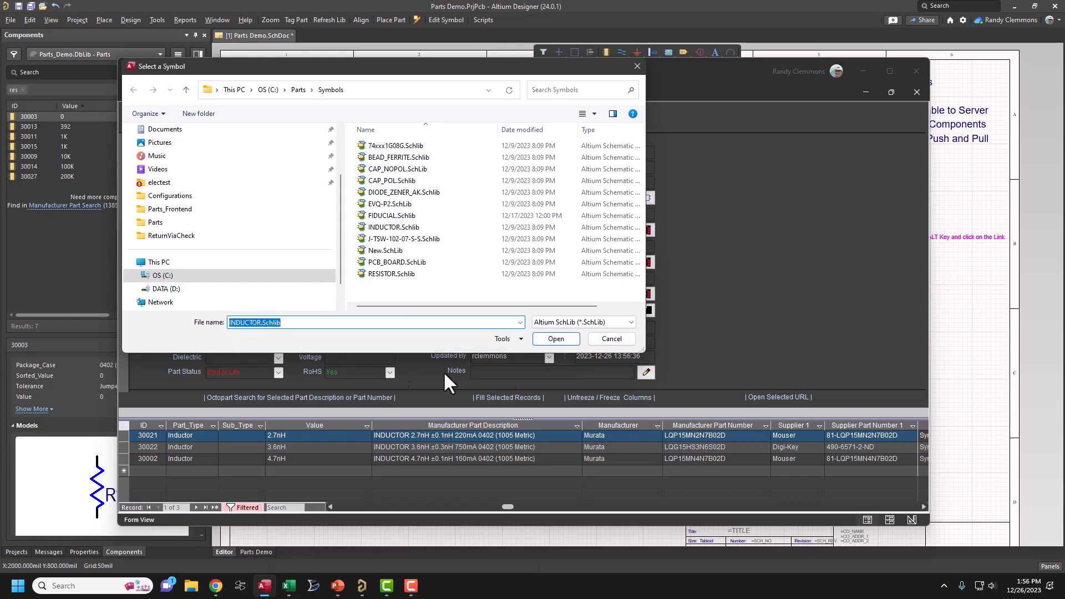
left_click(552, 339)
left_click(528, 337)
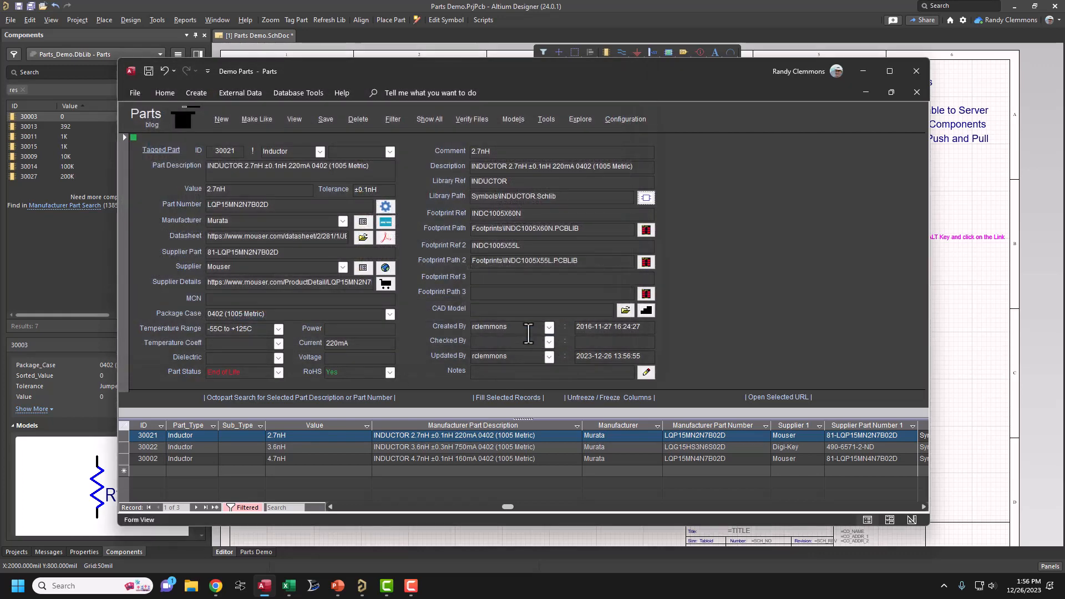
Examine the Verify Library Files options and the configuration's save and verify settings, leaving them all as they are.
left_click(477, 119)
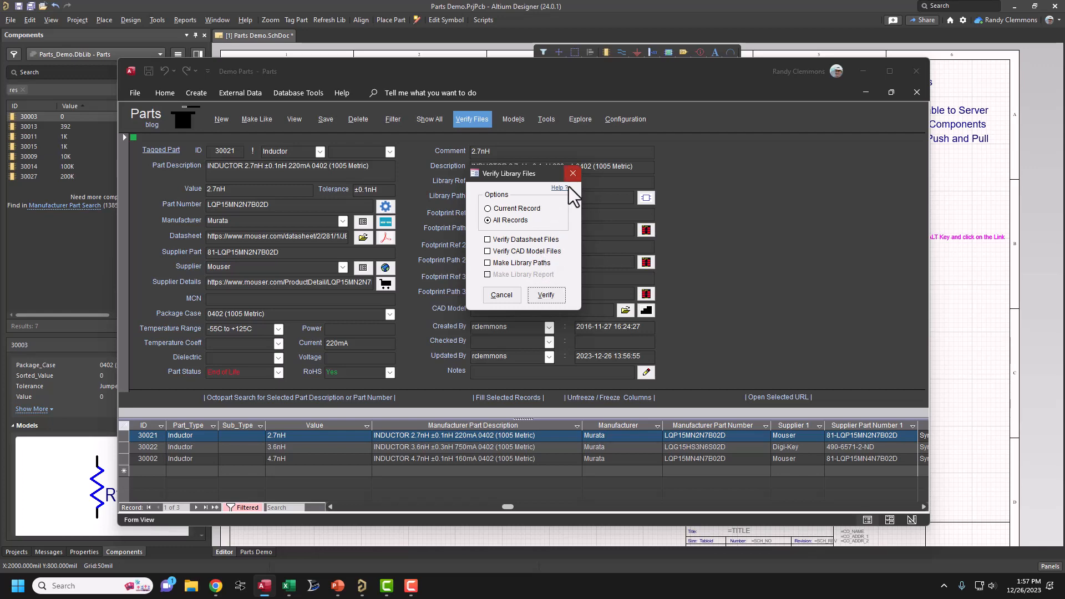
left_click(573, 173)
left_click(629, 120)
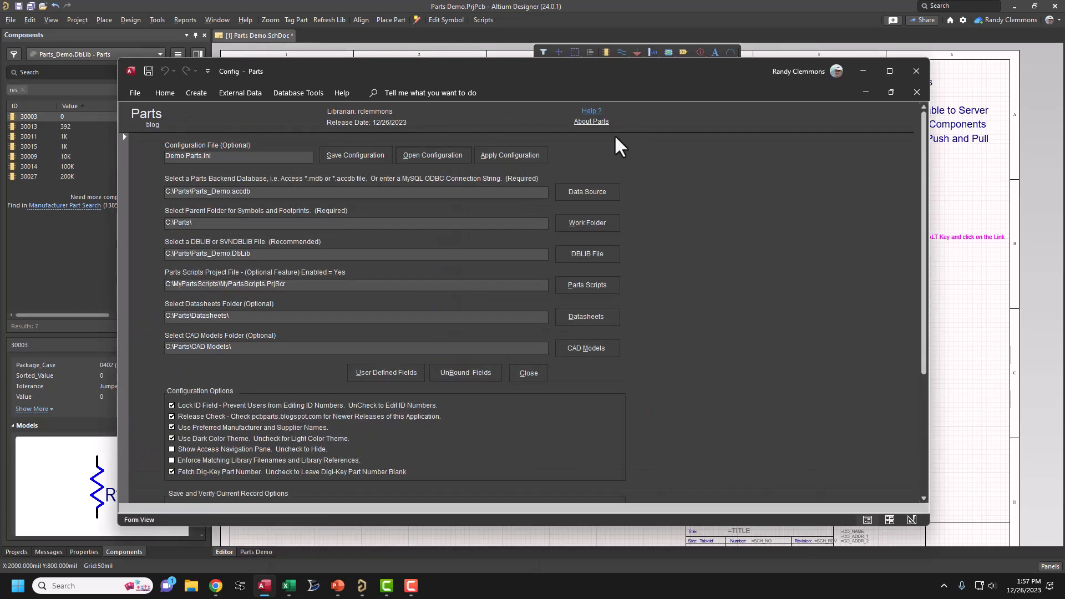
scroll(502, 368, "down", 3)
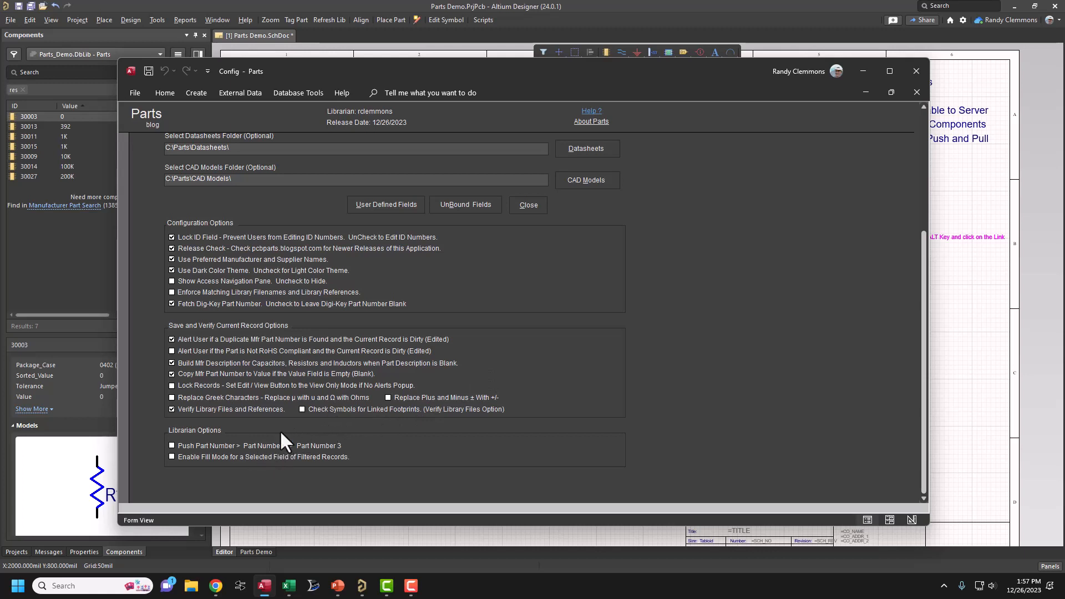
scroll(327, 391, "up", 3)
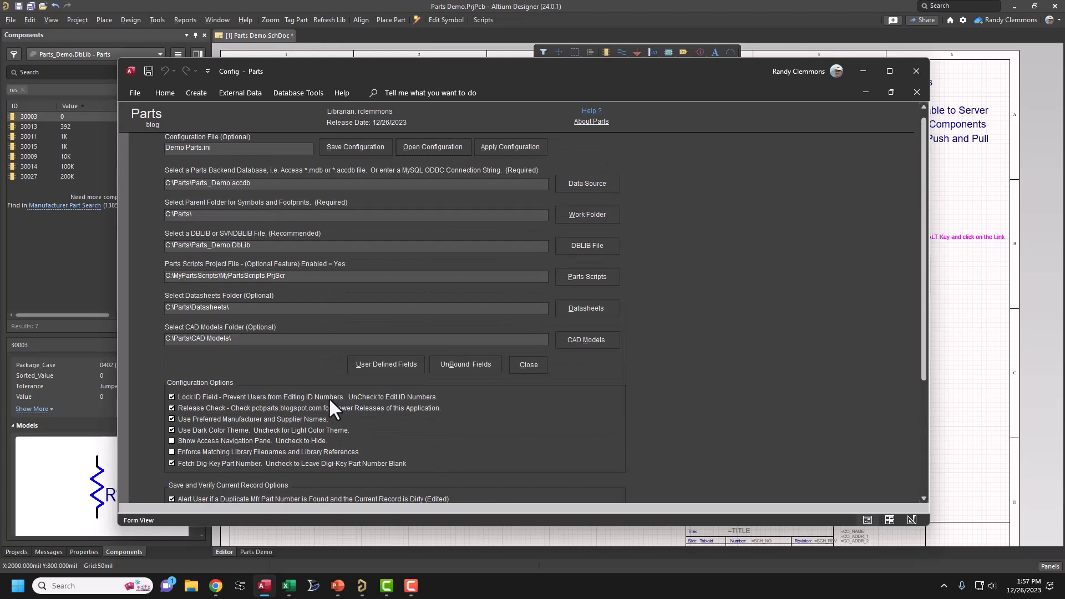
scroll(328, 410, "down", 1)
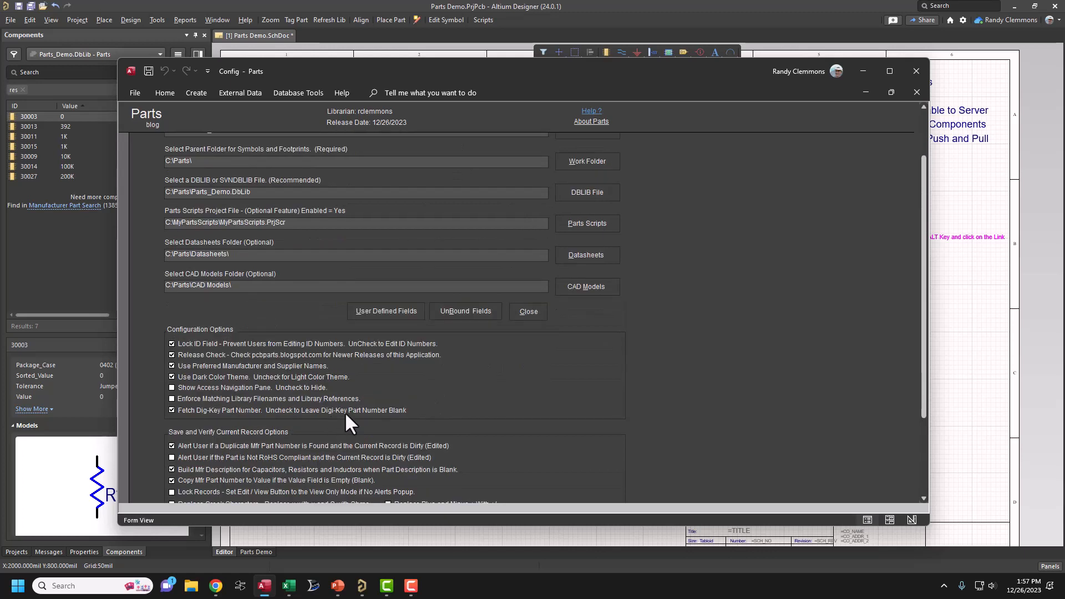
left_click(524, 311)
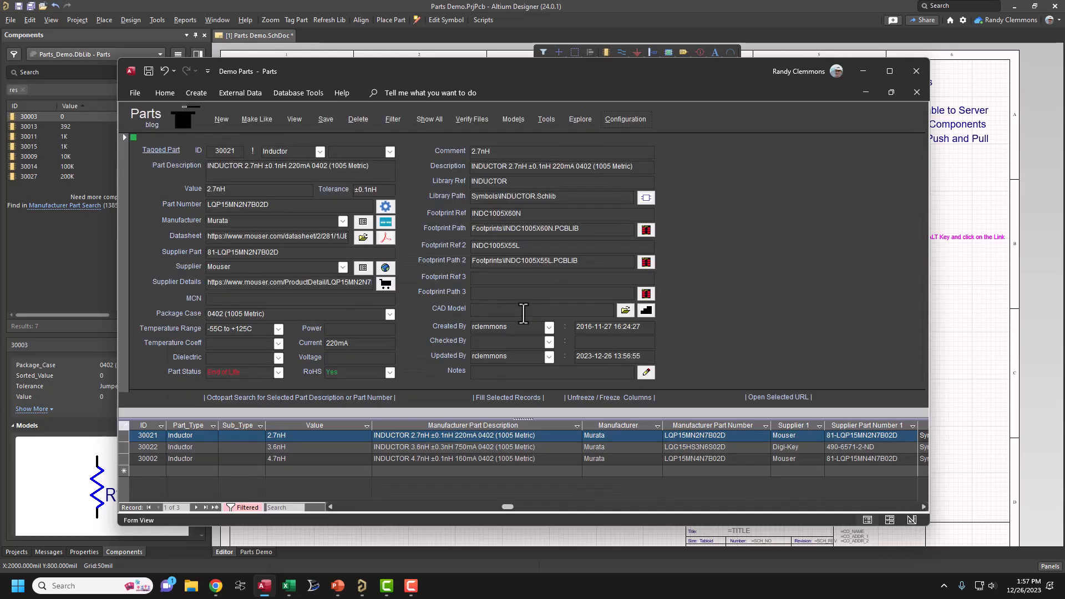
left_click(456, 118)
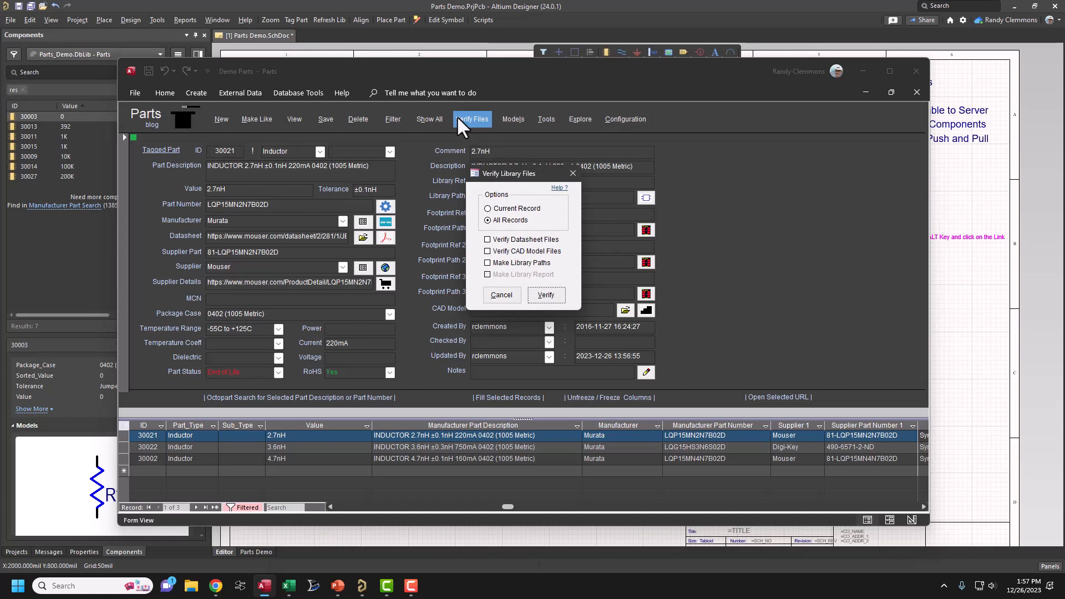
left_click(572, 173)
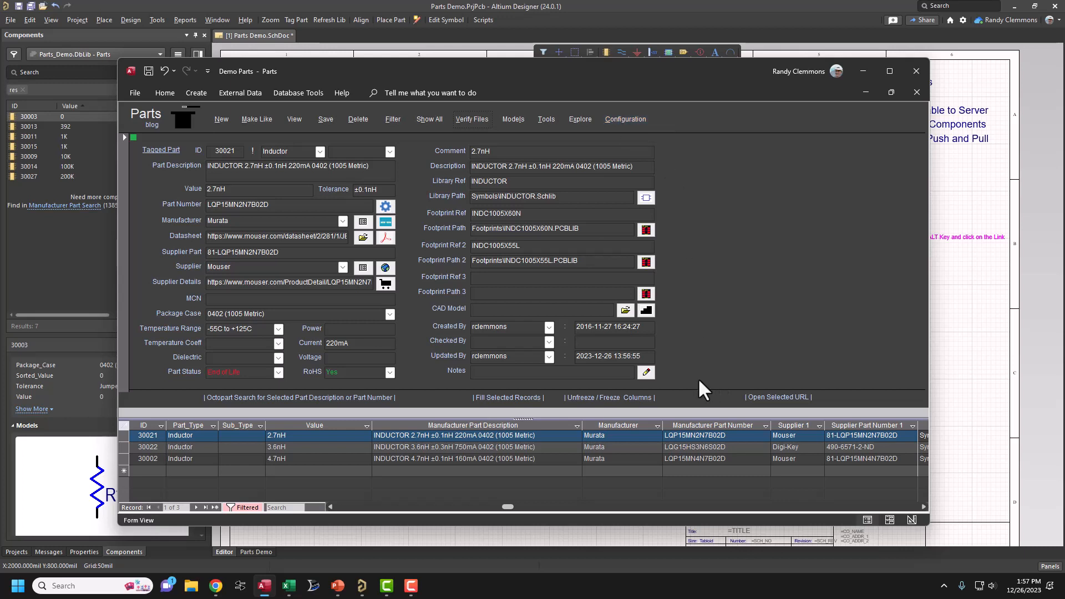
Name UserField_15 "Lib Report" in the configuration's user-defined fields.
left_click(618, 118)
left_click(621, 120)
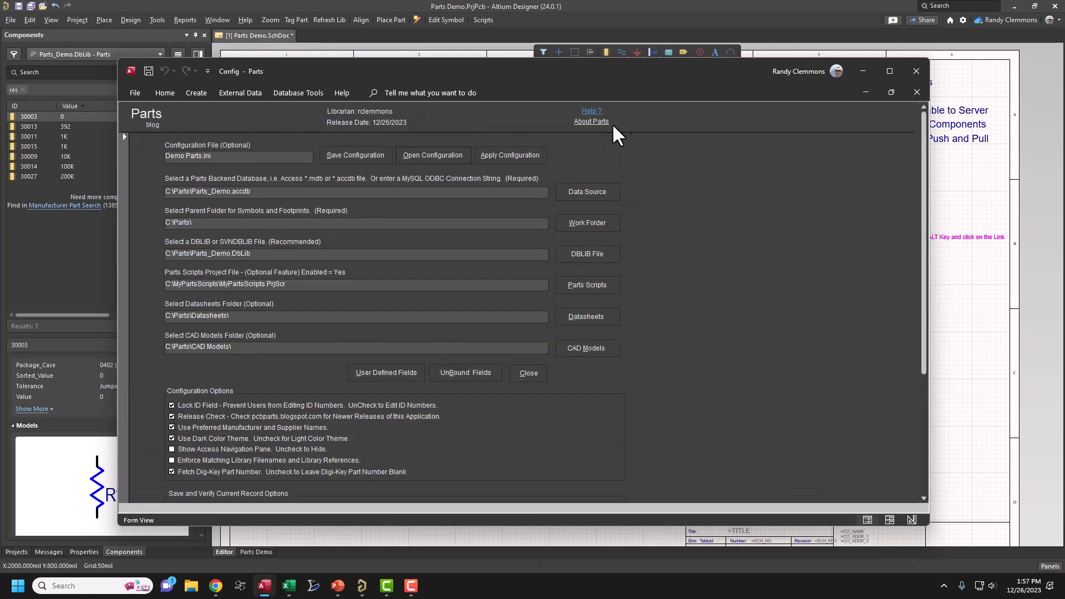
left_click(384, 375)
scroll(283, 432, "down", 3)
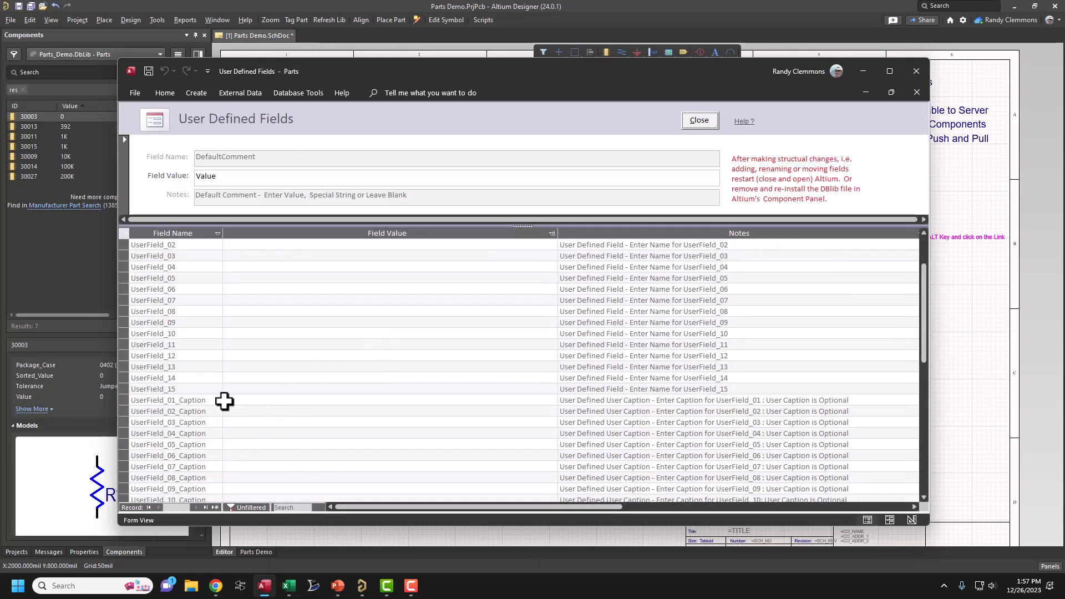
left_click(240, 388)
type("Li")
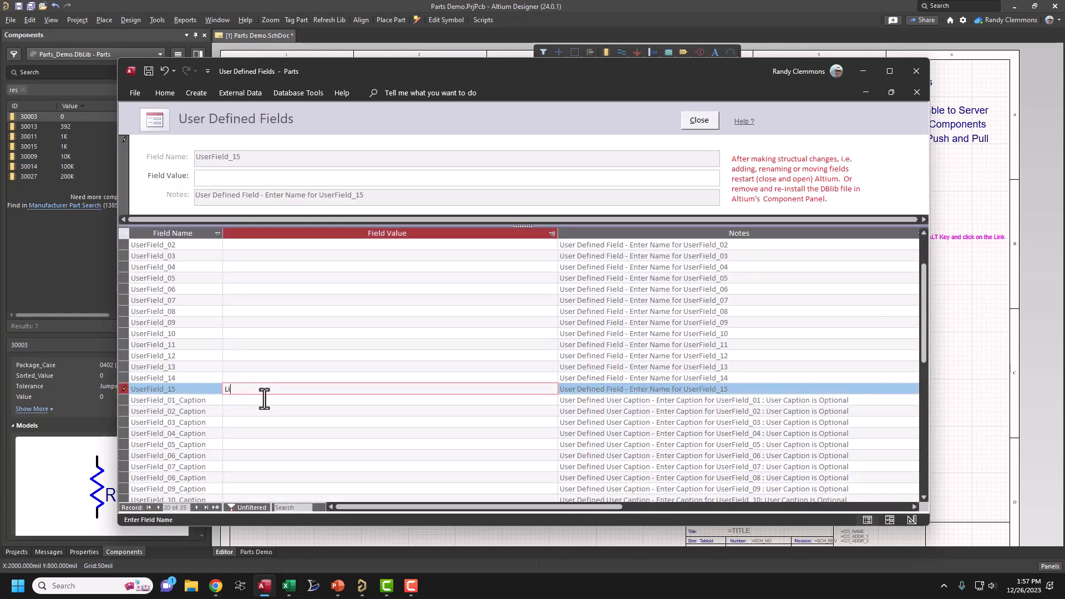
type("b Report")
left_click(278, 335)
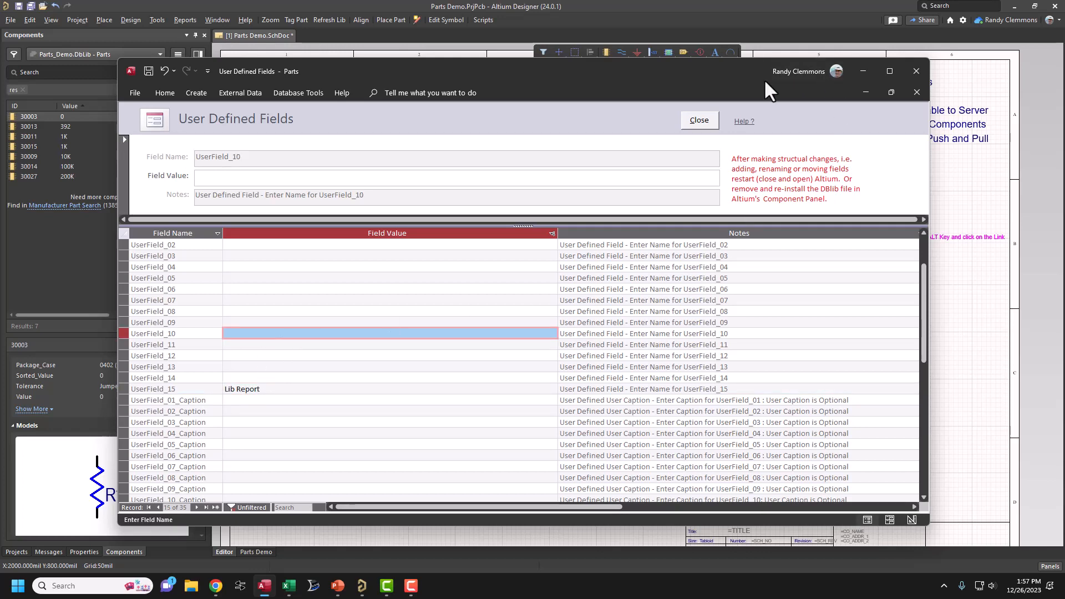
left_click(688, 119)
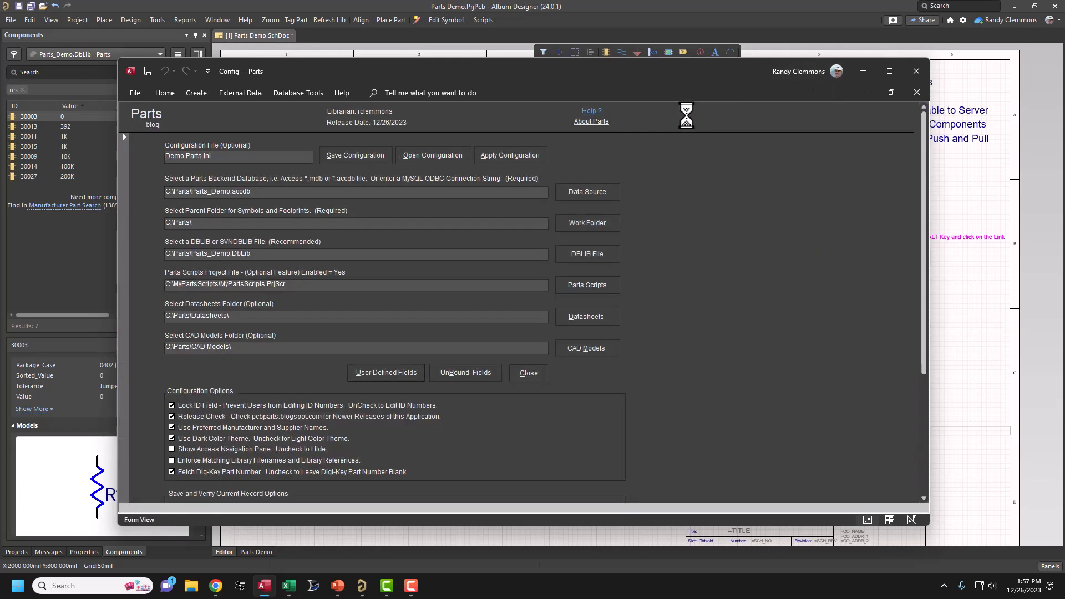
Close the configuration form, reopen it, and apply the Demo Parts.ini configuration.
left_click(526, 374)
left_click(521, 333)
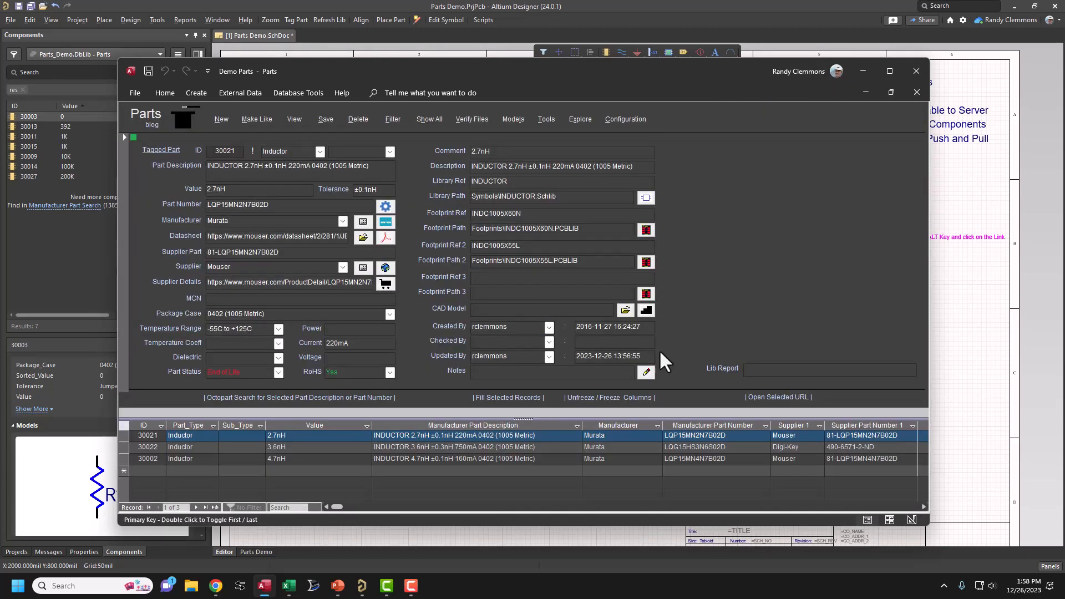
left_click(640, 119)
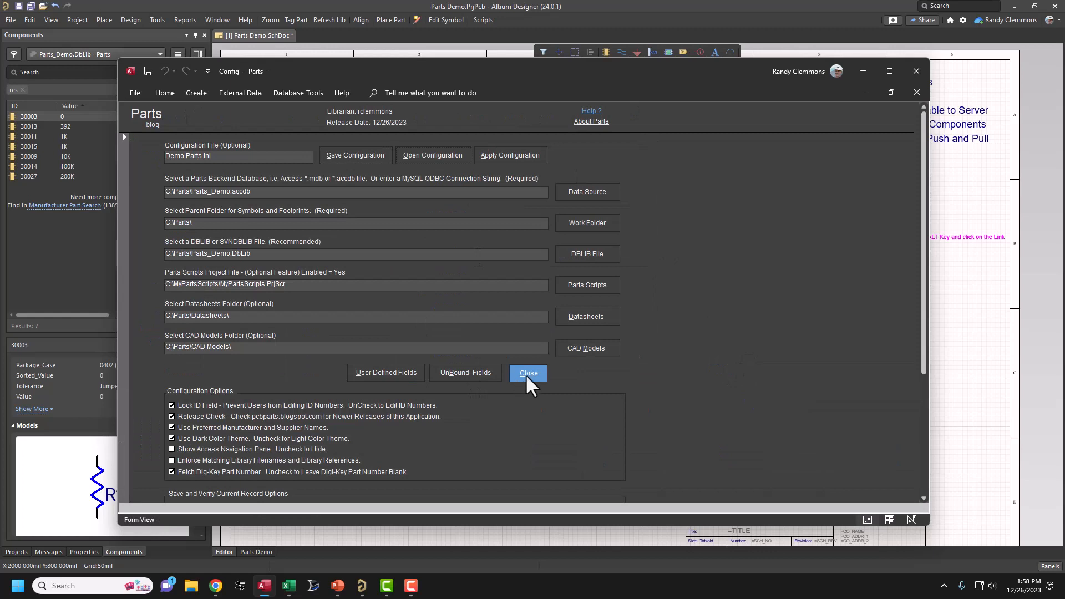
left_click(518, 158)
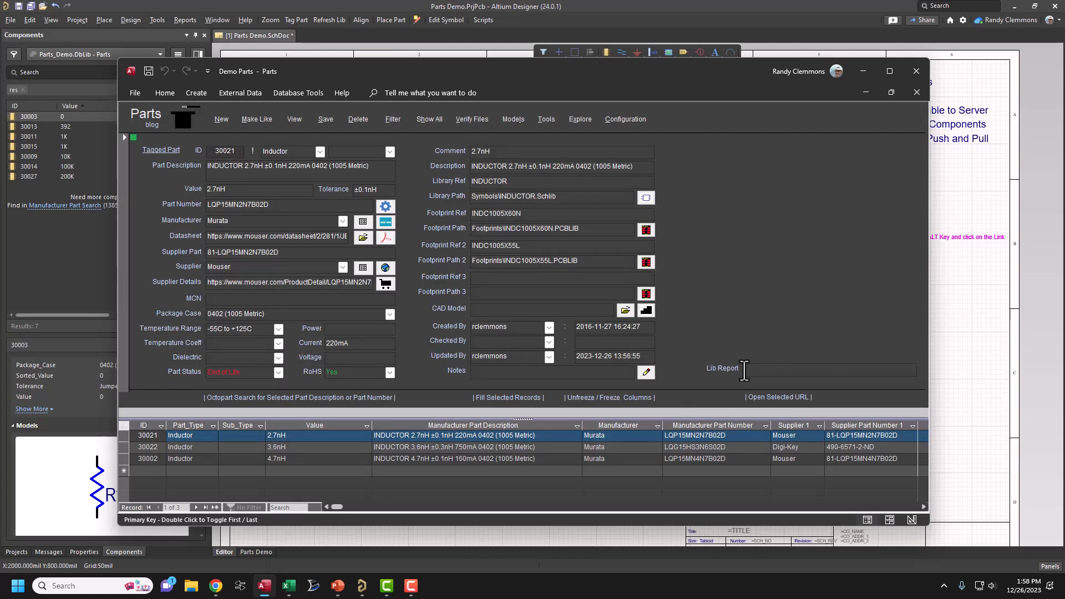
Verify the library files for all records with Make Library Report enabled.
left_click(469, 121)
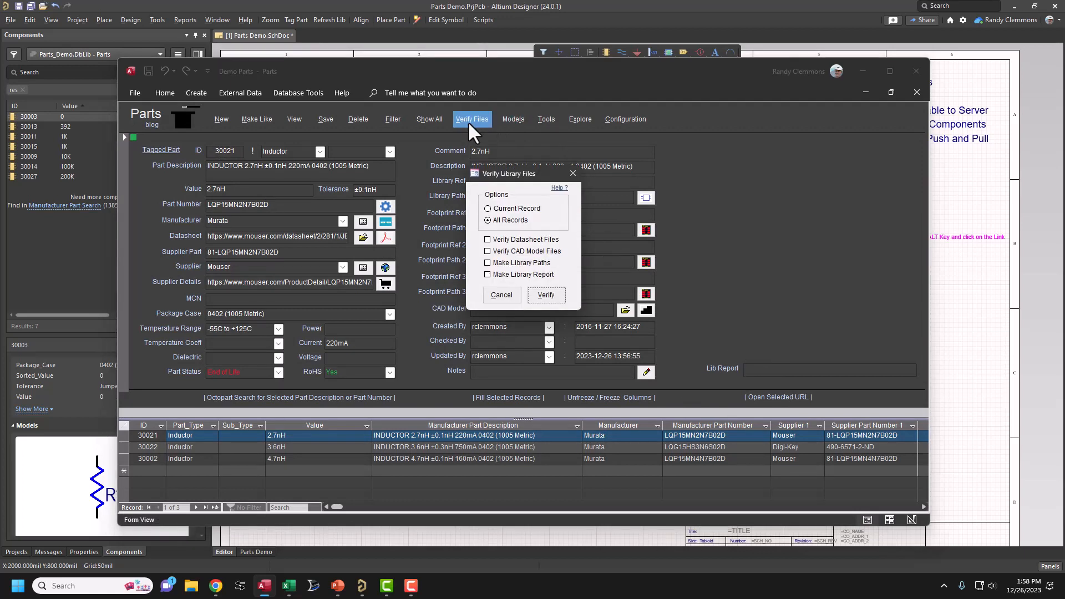
left_click(488, 275)
left_click(547, 295)
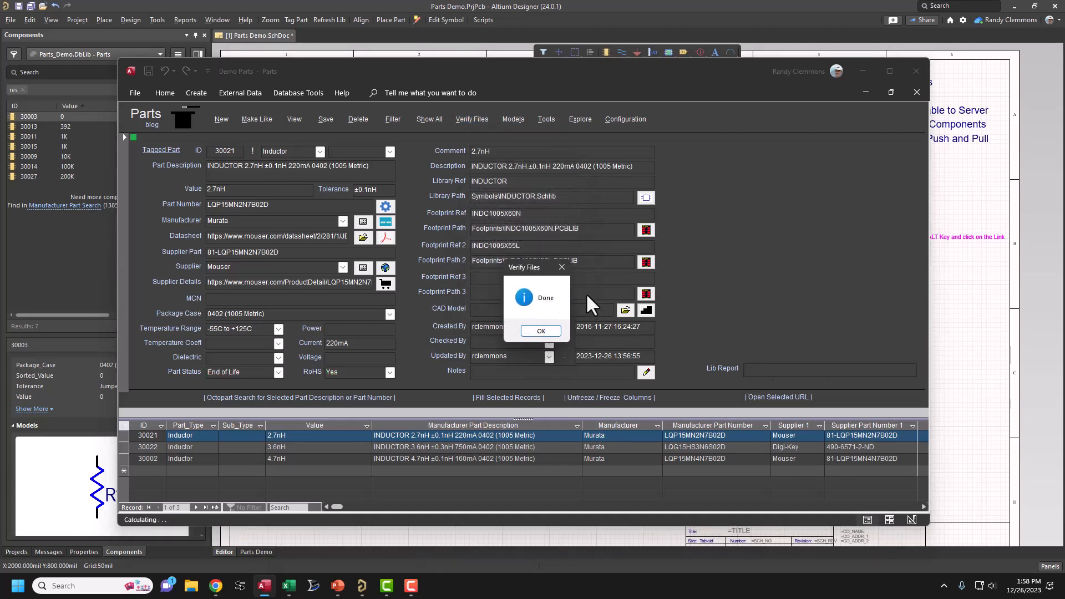
left_click(561, 268)
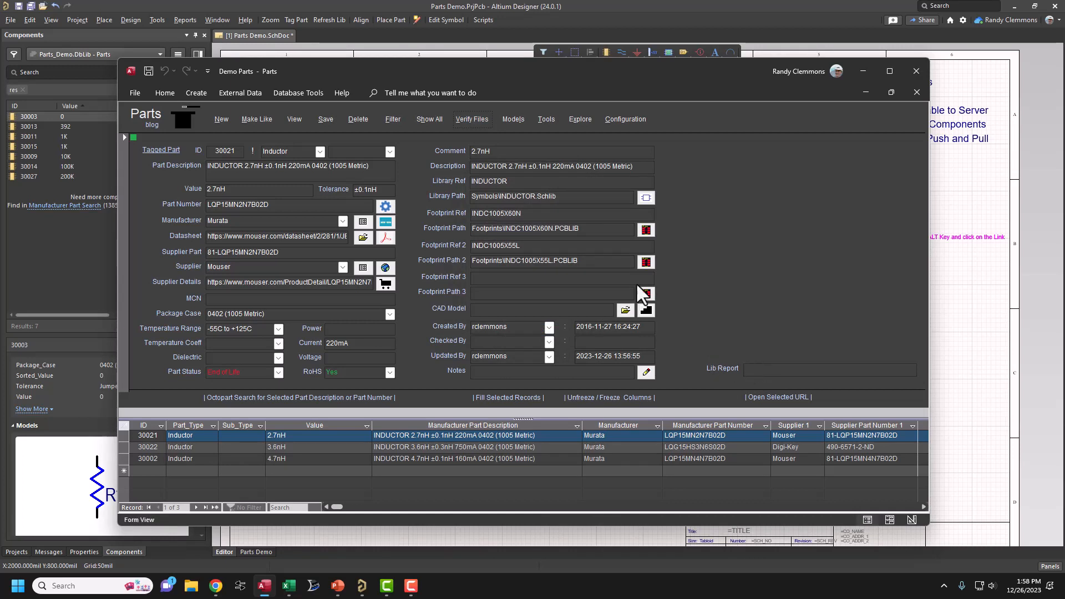
Change inductor 30021's Library Ref to INDUCTORxx and show all records, declining the proposed reference correction.
left_click(518, 186)
type("s")
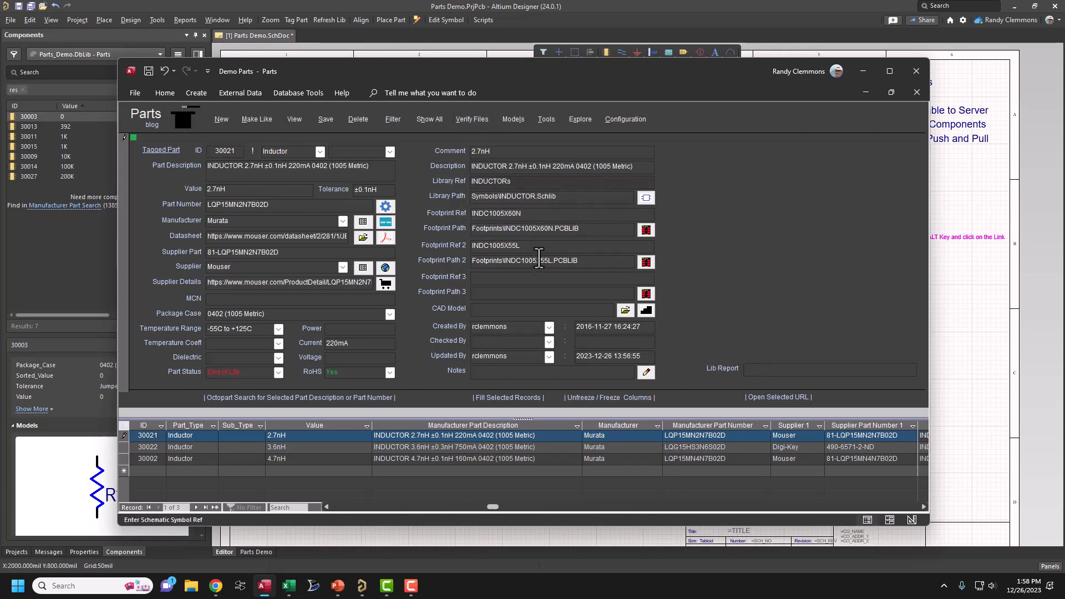
key("BackSpace")
type("xx")
left_click(431, 118)
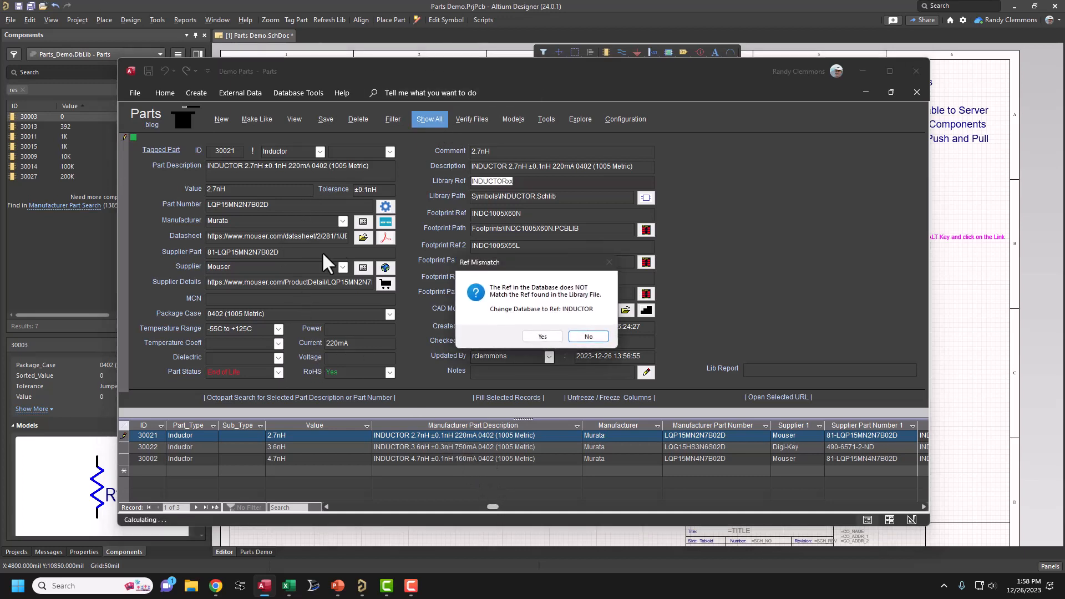
left_click(579, 337)
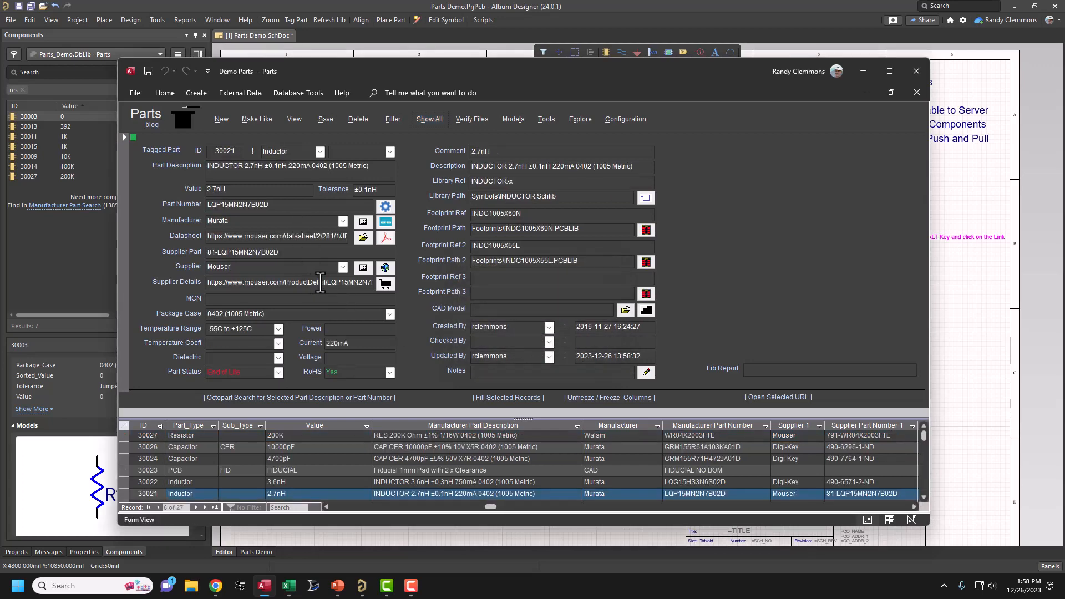
On capacitor 30026, set Footprint Ref 2 to CAPC1005X55Lss and the Library Path to Symbols\CAP_NOPOLsss.SchLib.
left_click(411, 445)
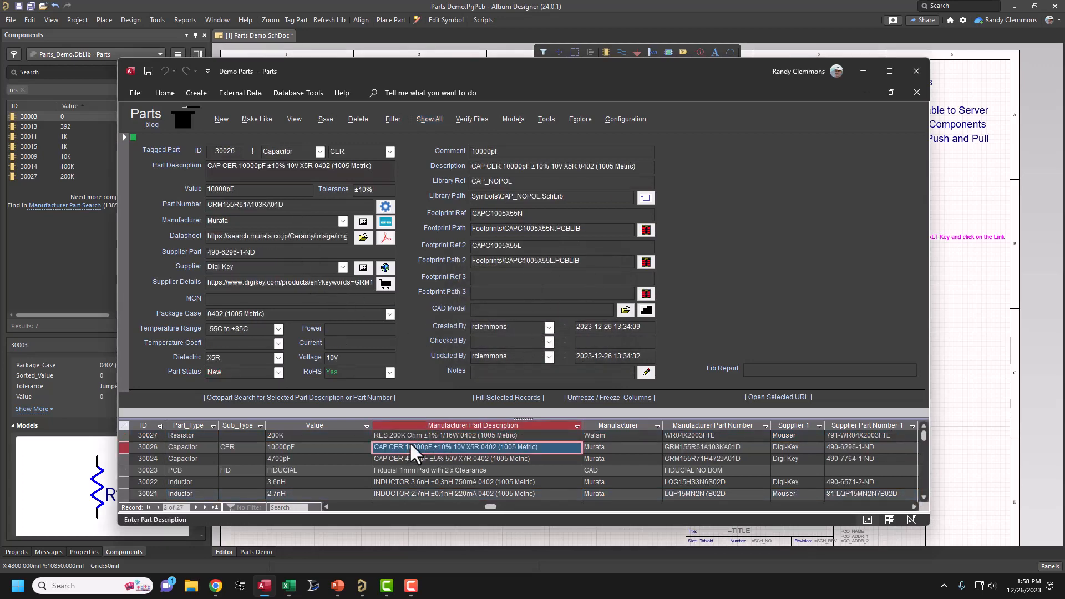
left_click(521, 247)
type("ss")
left_click(534, 312)
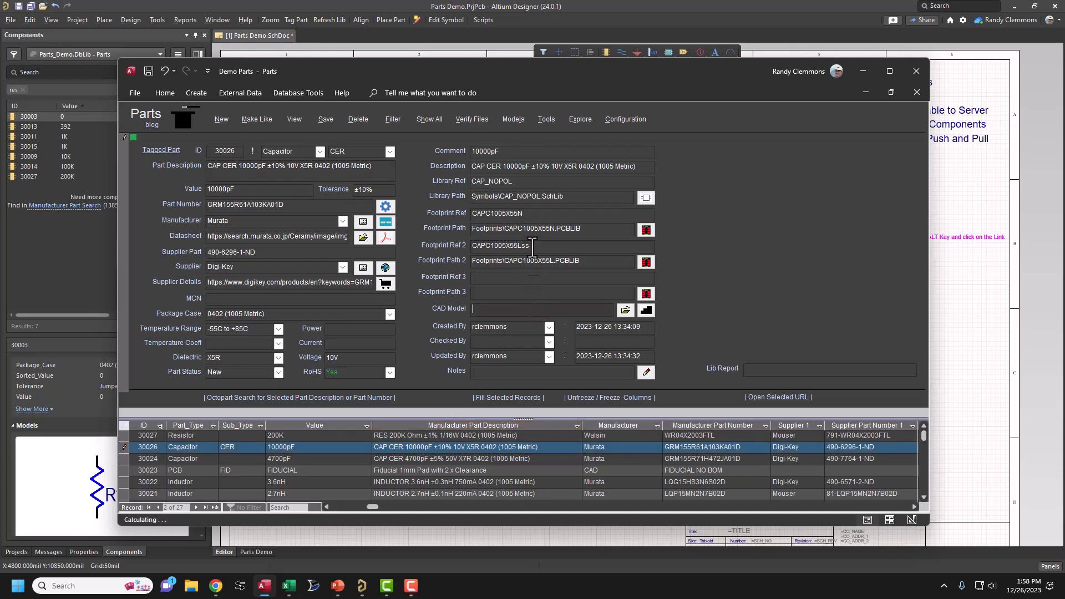
left_click(539, 198)
type("sss|")
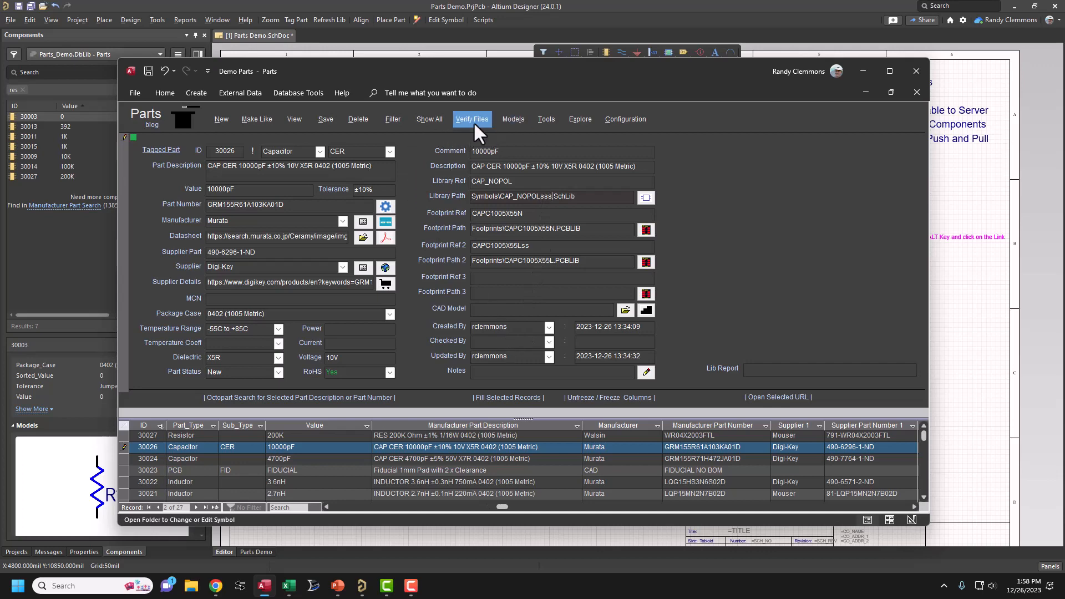
Keep capacitor 30026's altered path, run the library report verification on all records, and check its Lib Report field.
left_click(473, 119)
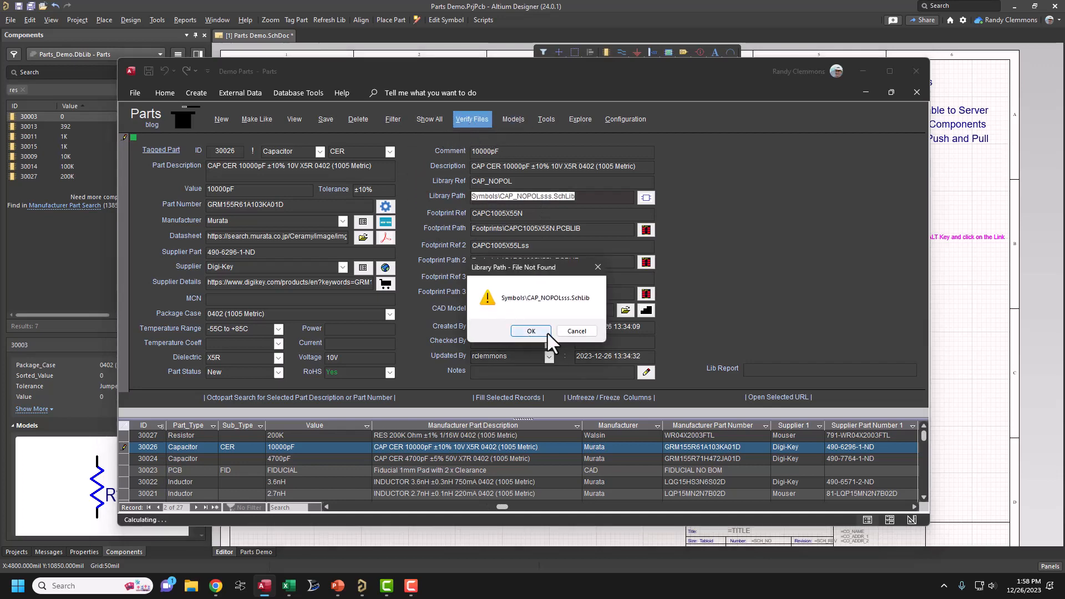
left_click(572, 334)
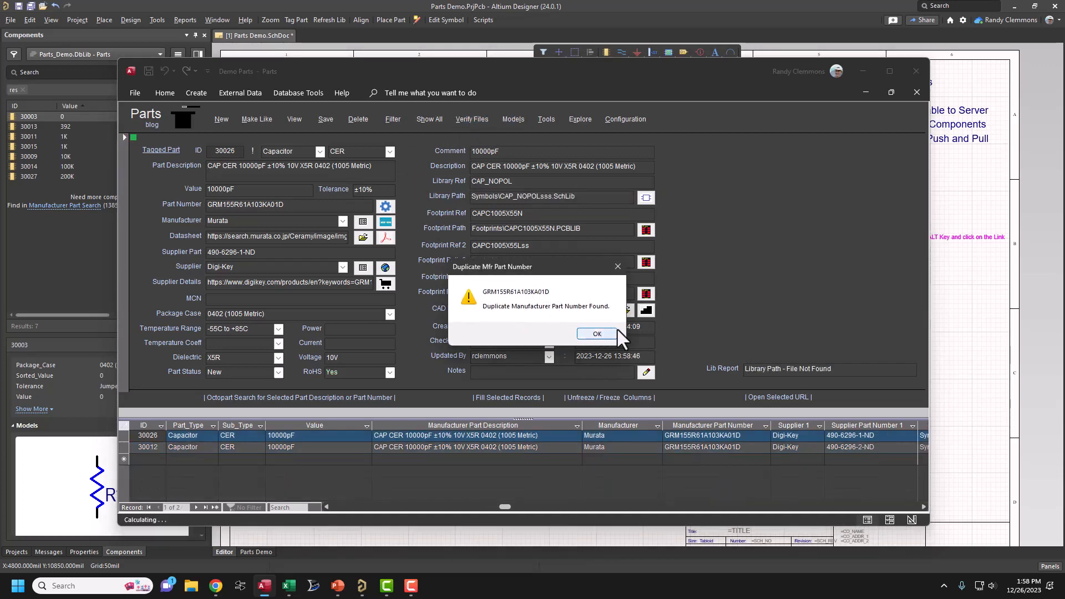
left_click(597, 333)
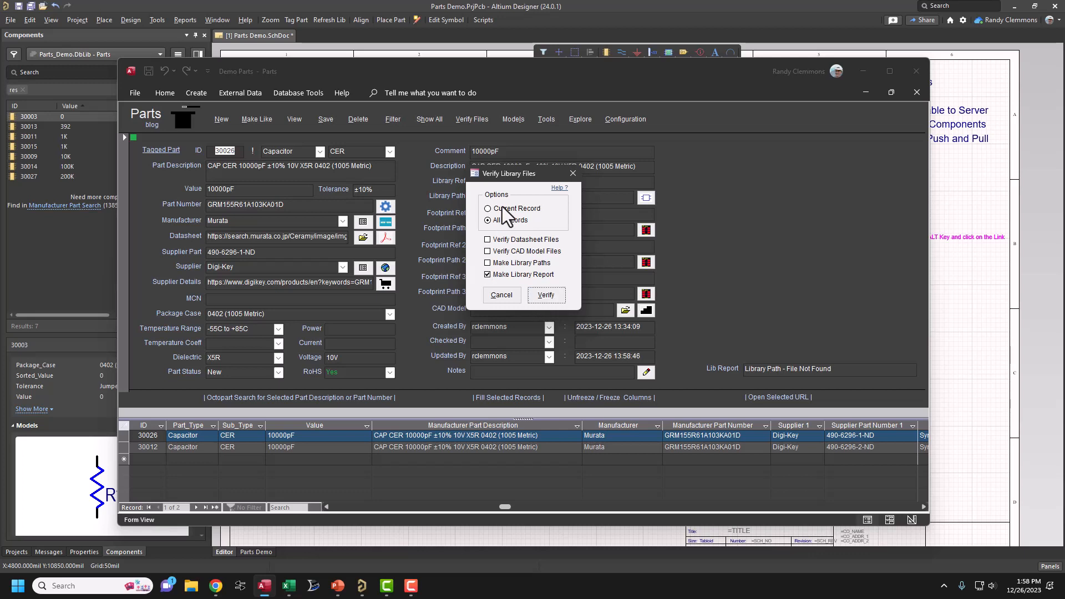
left_click(548, 296)
left_click(598, 334)
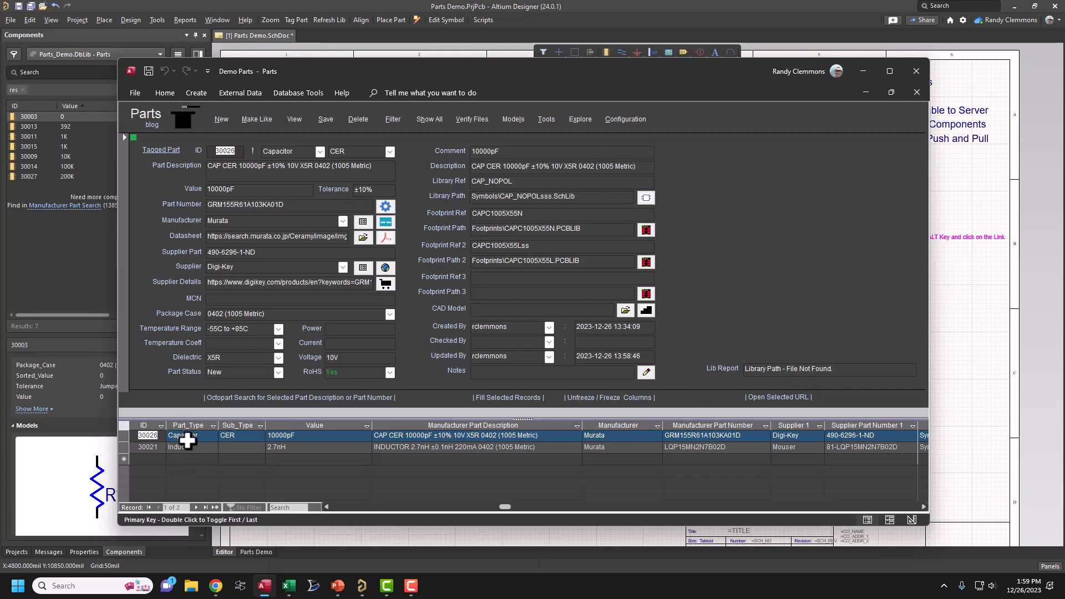
left_click(836, 369)
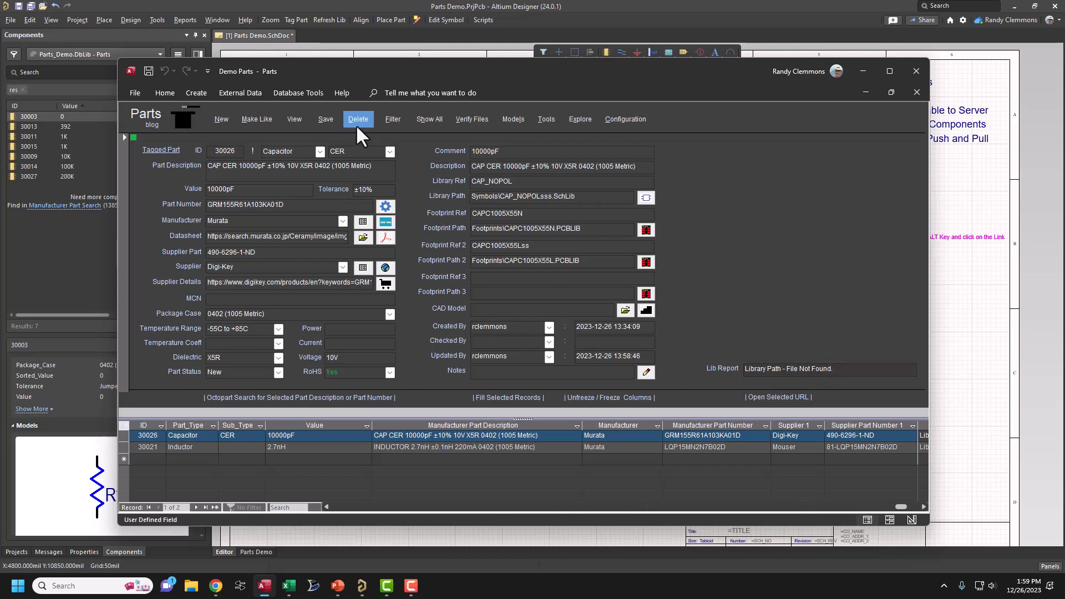
Try saving capacitor 30026 with its invalid library path and dismiss the warnings.
left_click(328, 119)
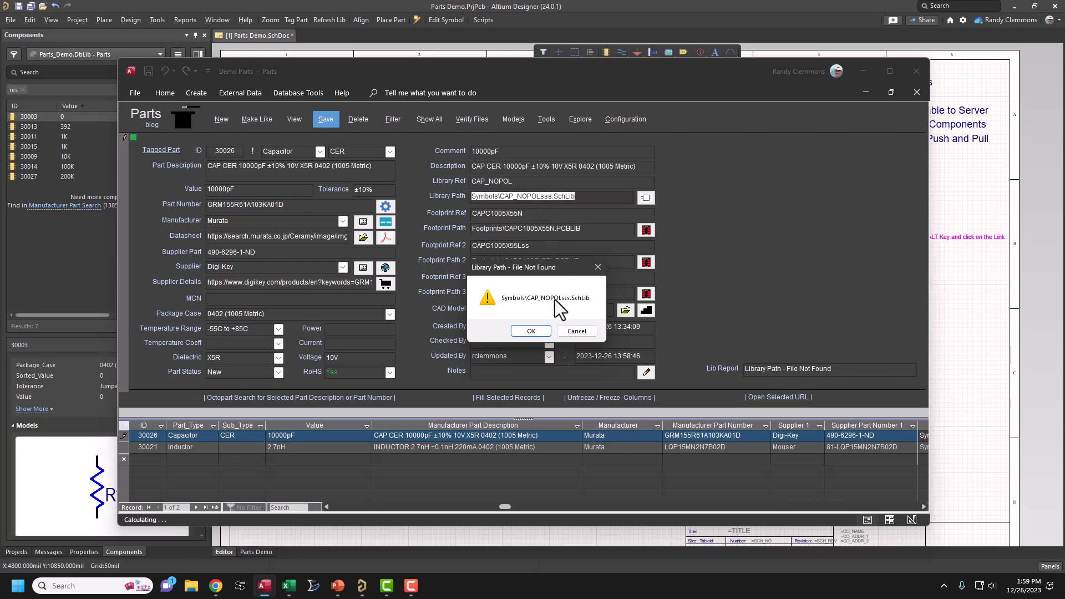
left_click(571, 332)
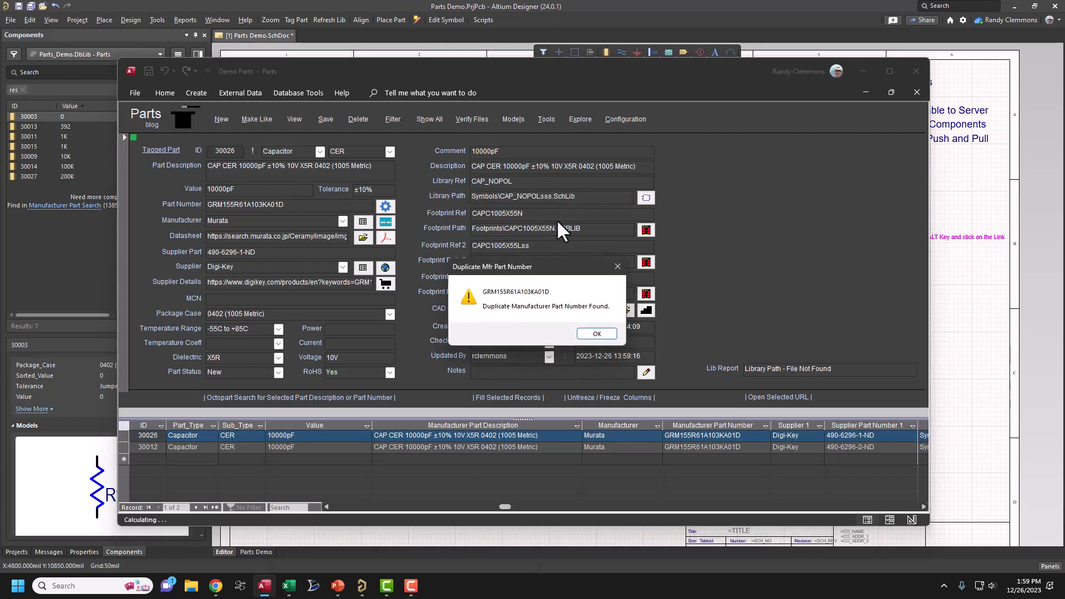
left_click(597, 334)
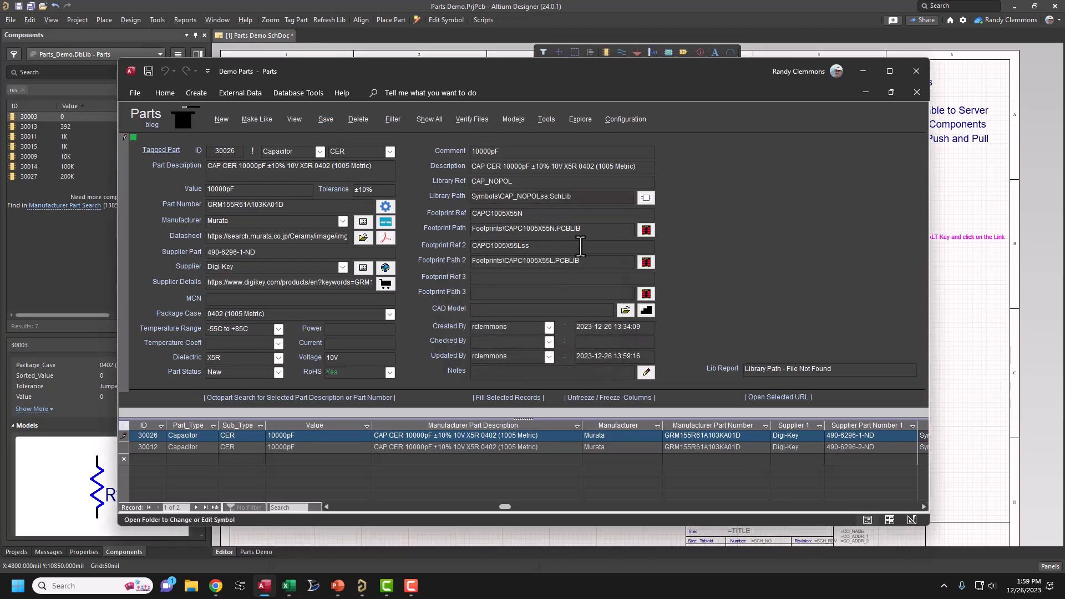
Restore capacitor 30026's Library Path to Symbols\CAP_NOPOL.SchLib and save, accepting CAPC1005X55L as Footprint Ref 2.
key("BackSpace")
key("BackSpace")
left_click(324, 118)
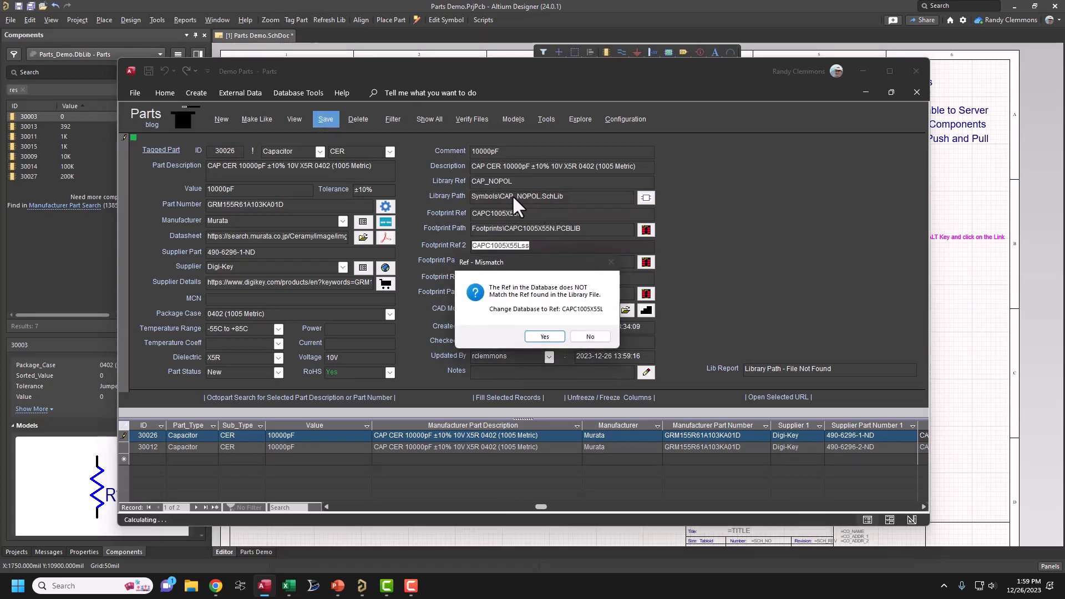
left_click(535, 246)
left_click(545, 336)
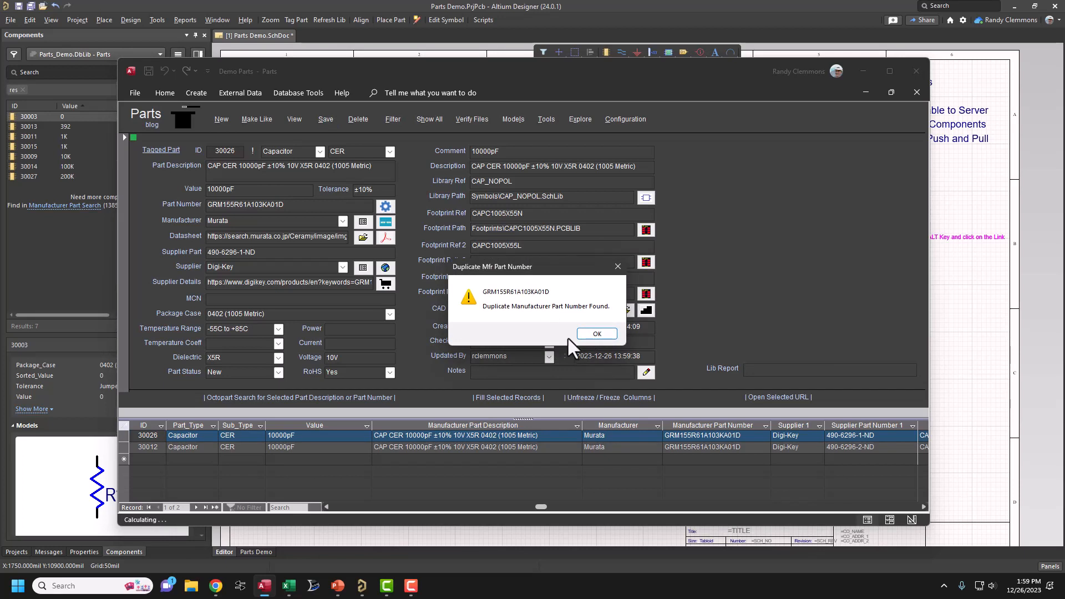
left_click(597, 334)
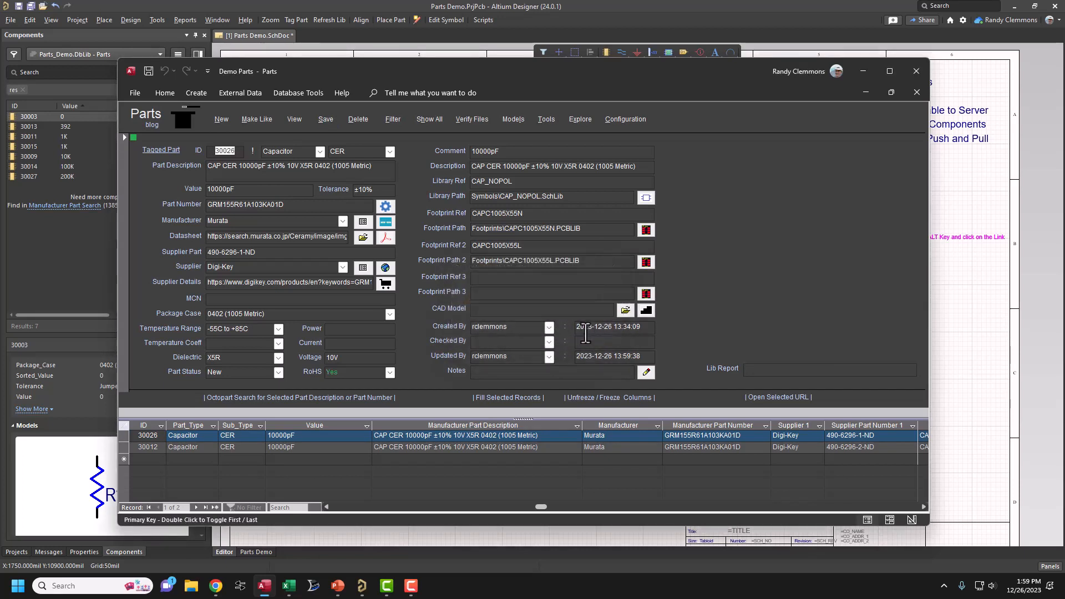
left_click(326, 121)
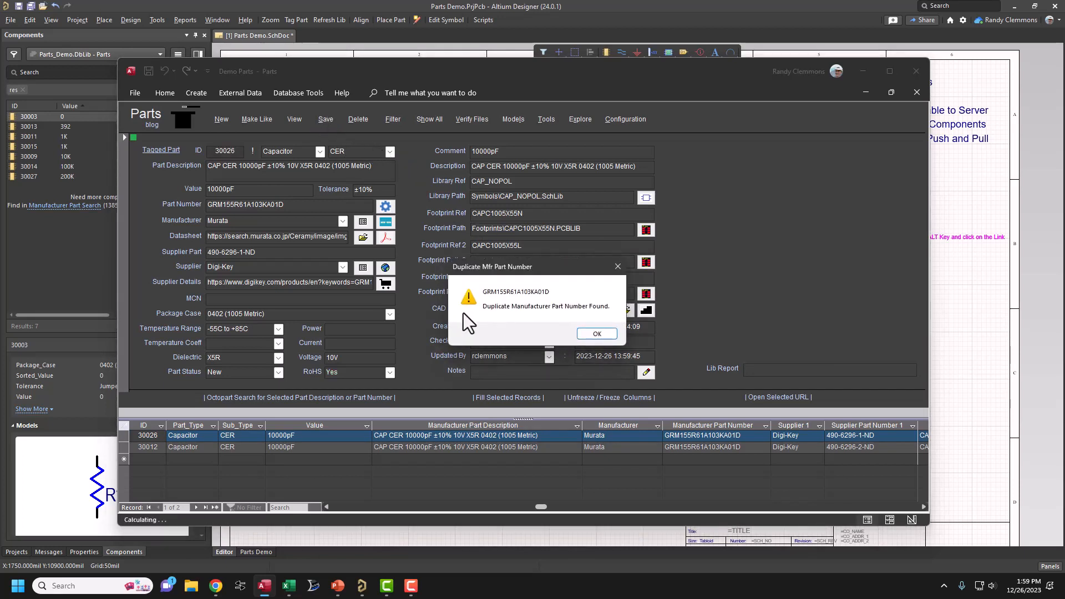
left_click(605, 336)
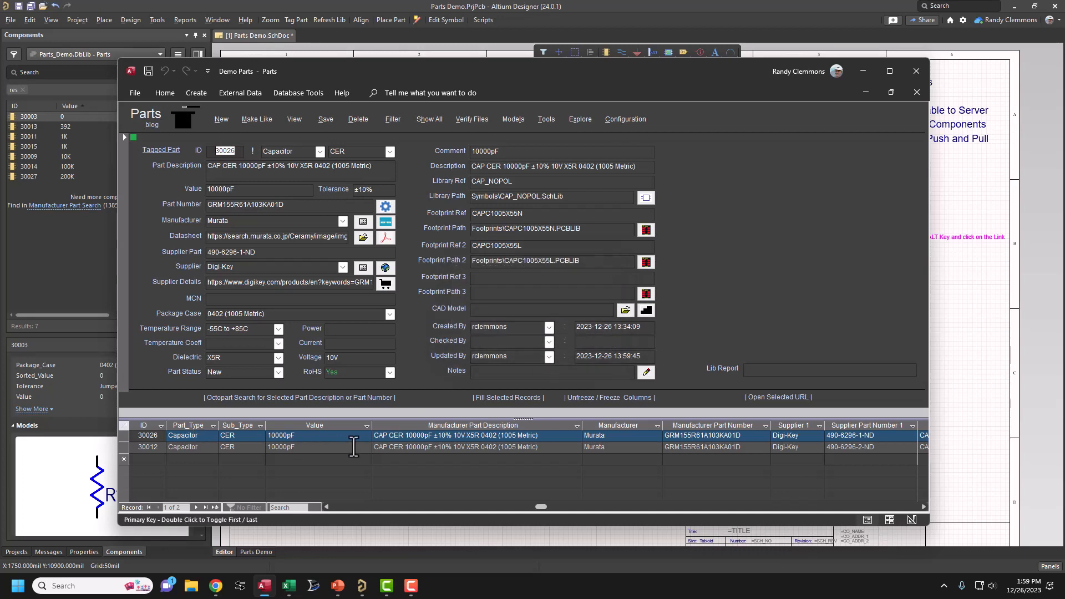
Delete the duplicate capacitor record 30026, save the remaining record, and show all parts again.
left_click(124, 436)
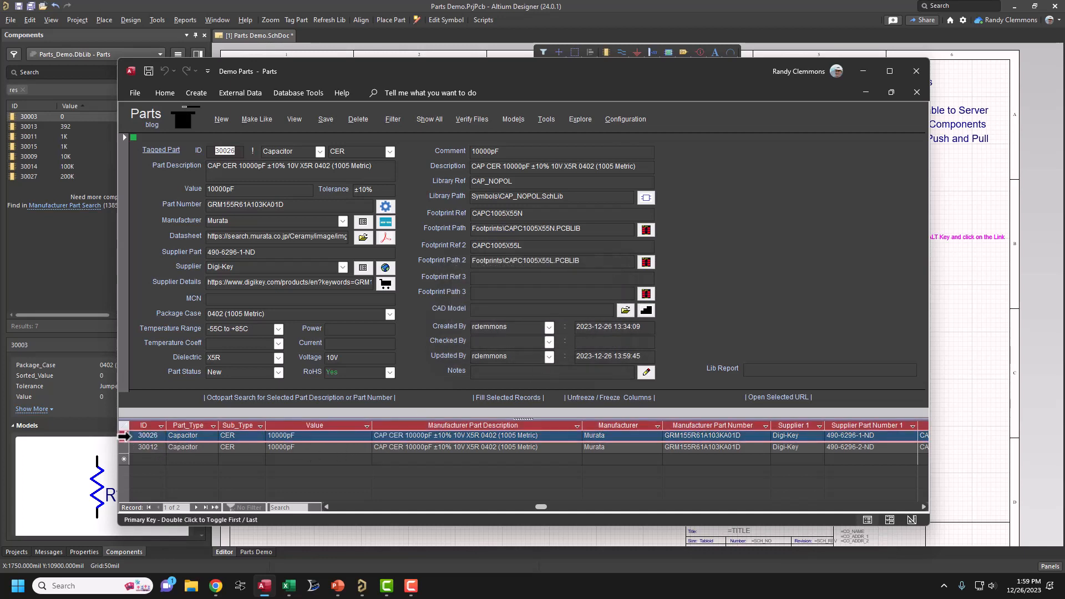
left_click(169, 436)
left_click(156, 437)
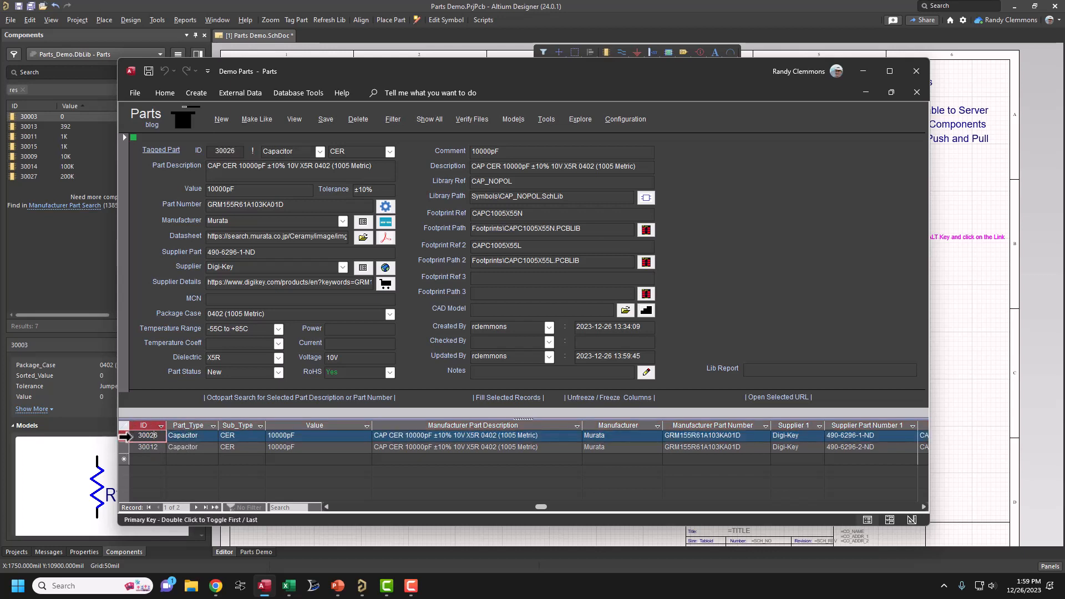
left_click(125, 436)
right_click(126, 437)
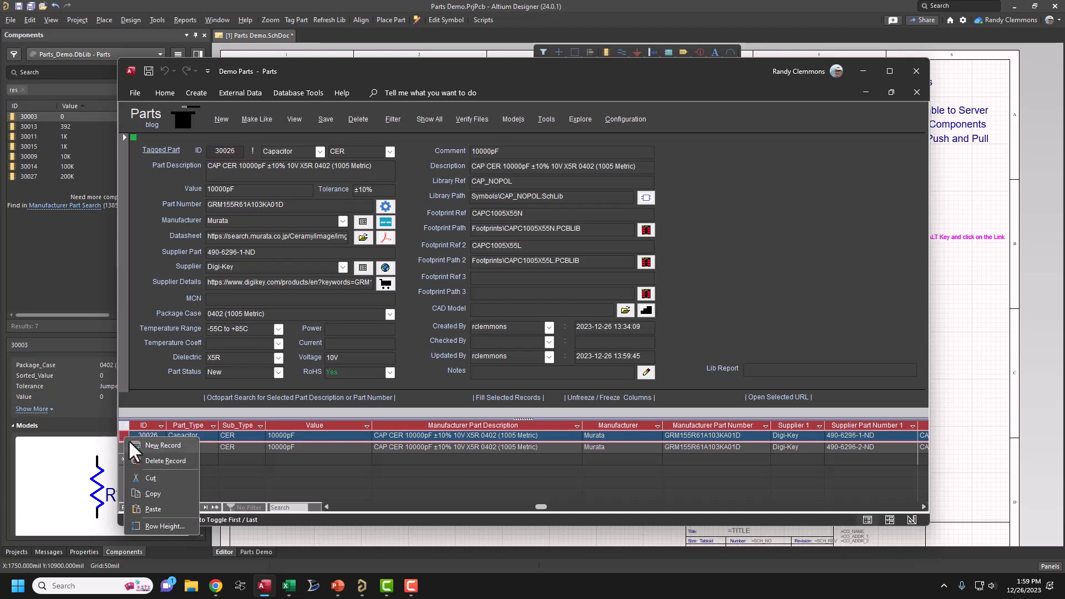
left_click(158, 460)
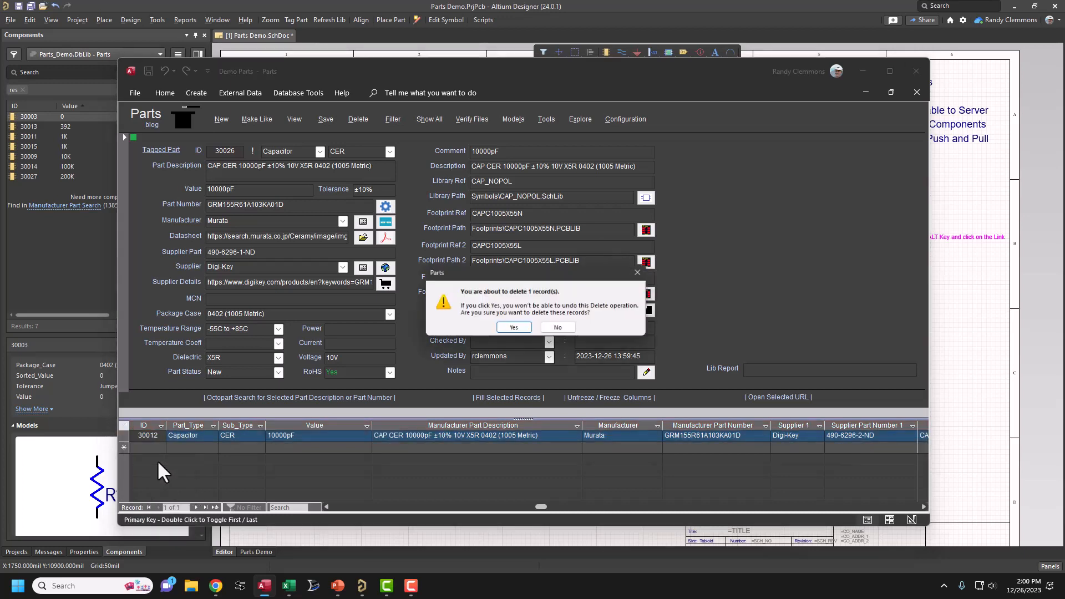
left_click(509, 326)
left_click(325, 116)
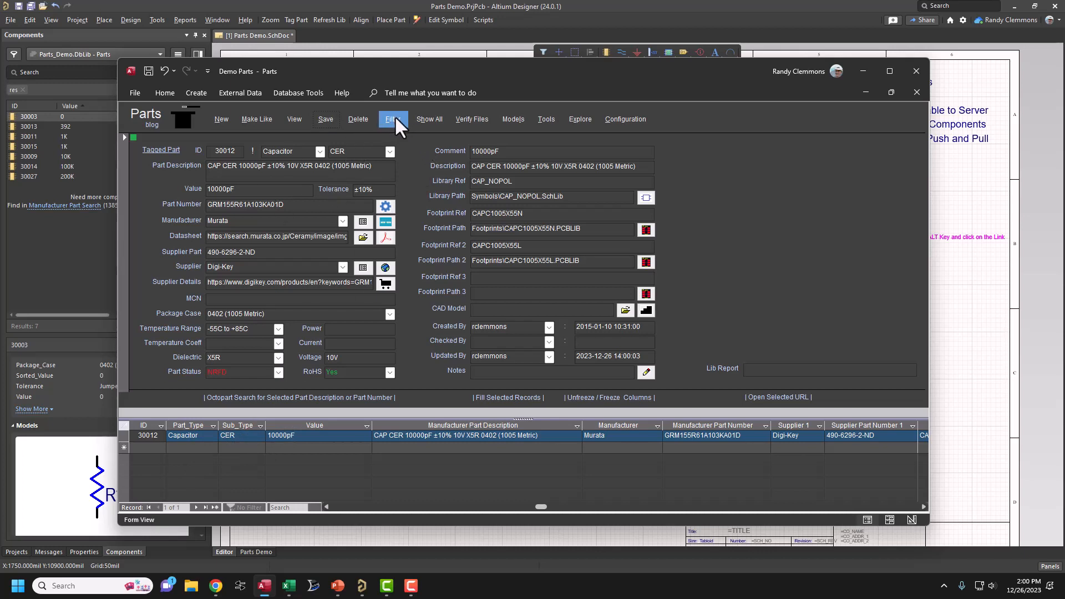
left_click(422, 120)
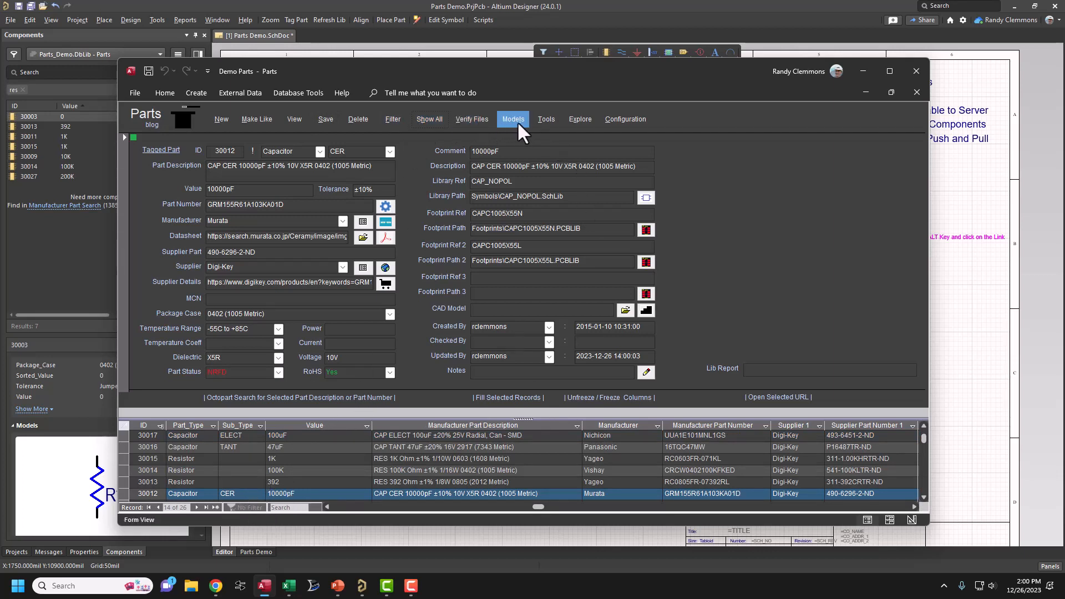
Examine the database tools and the Backup Database options, including compacting, Excel export, daily backups and the backup folder.
left_click(548, 120)
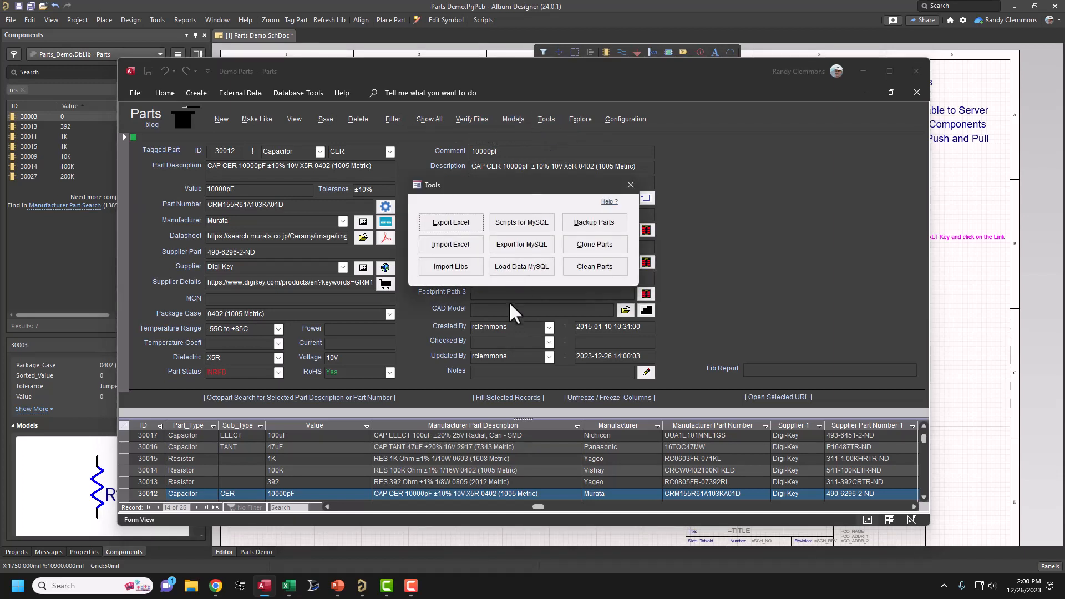
left_click_drag(527, 187, 506, 183)
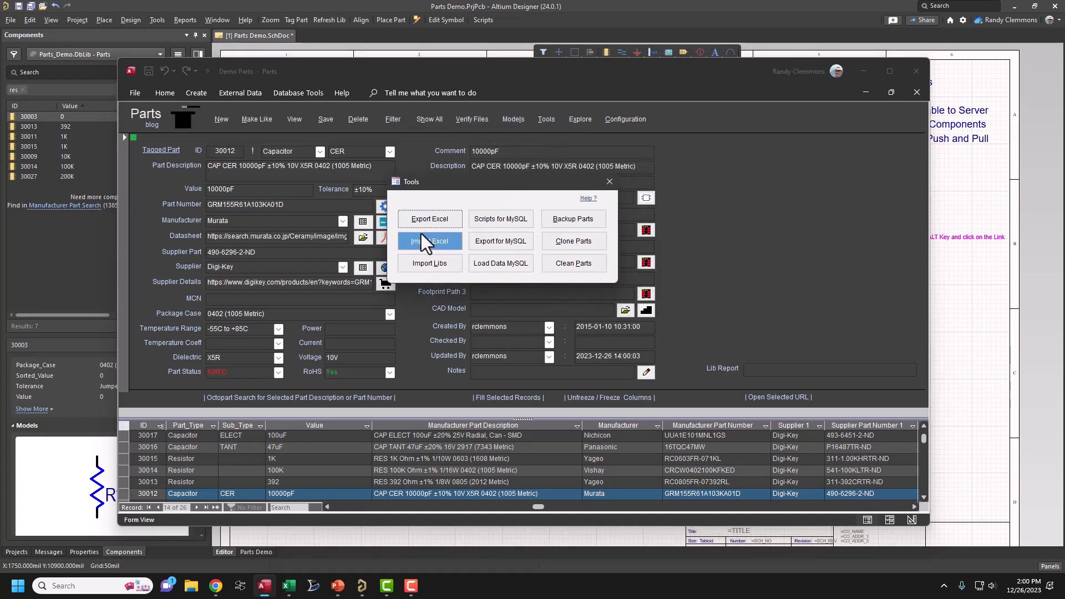
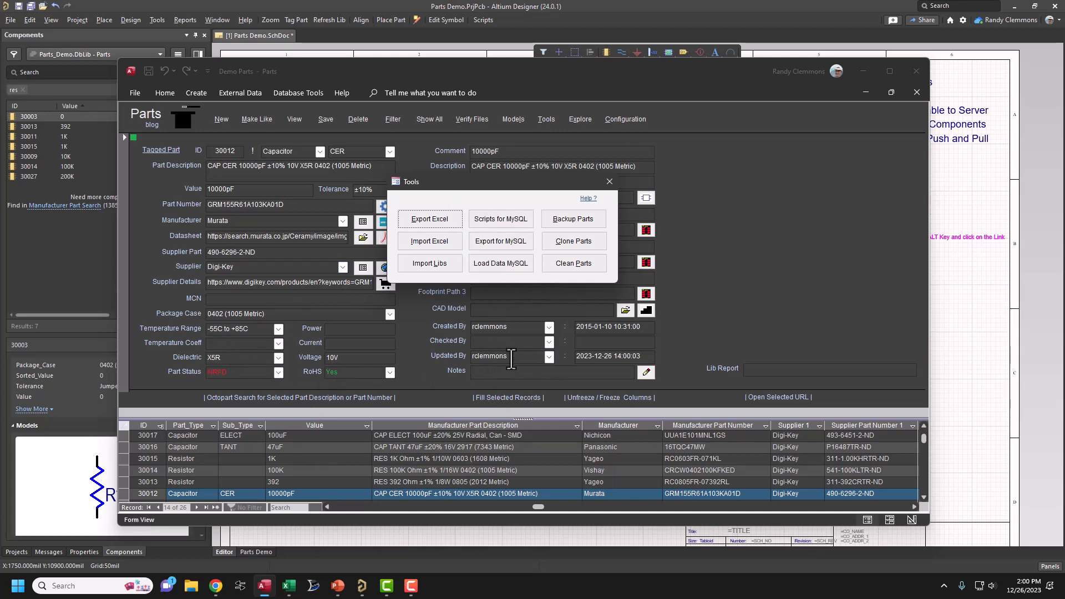
left_click(562, 220)
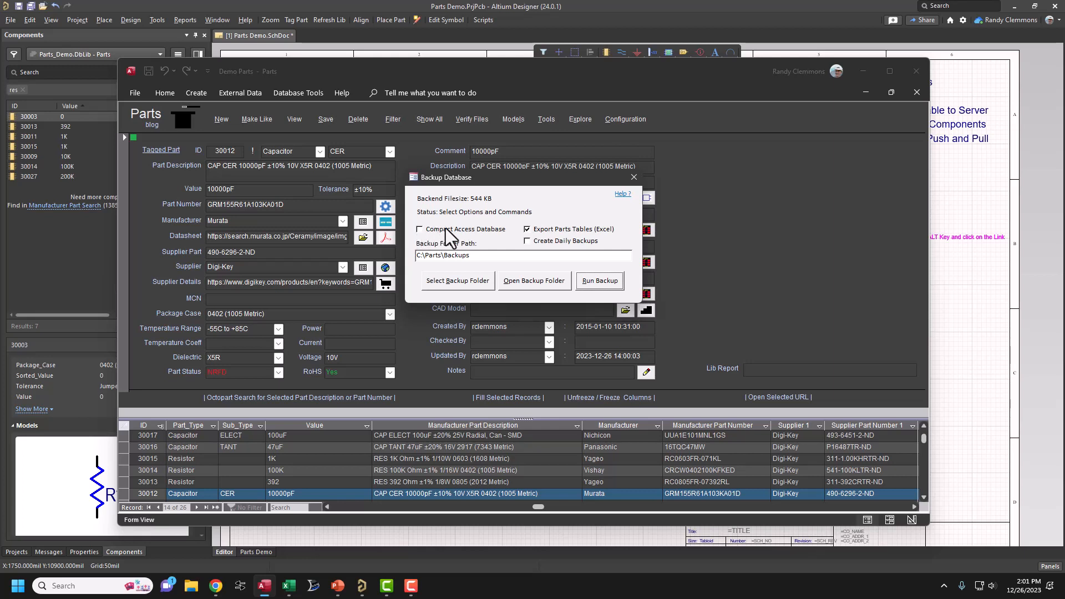
left_click_drag(564, 185, 543, 230)
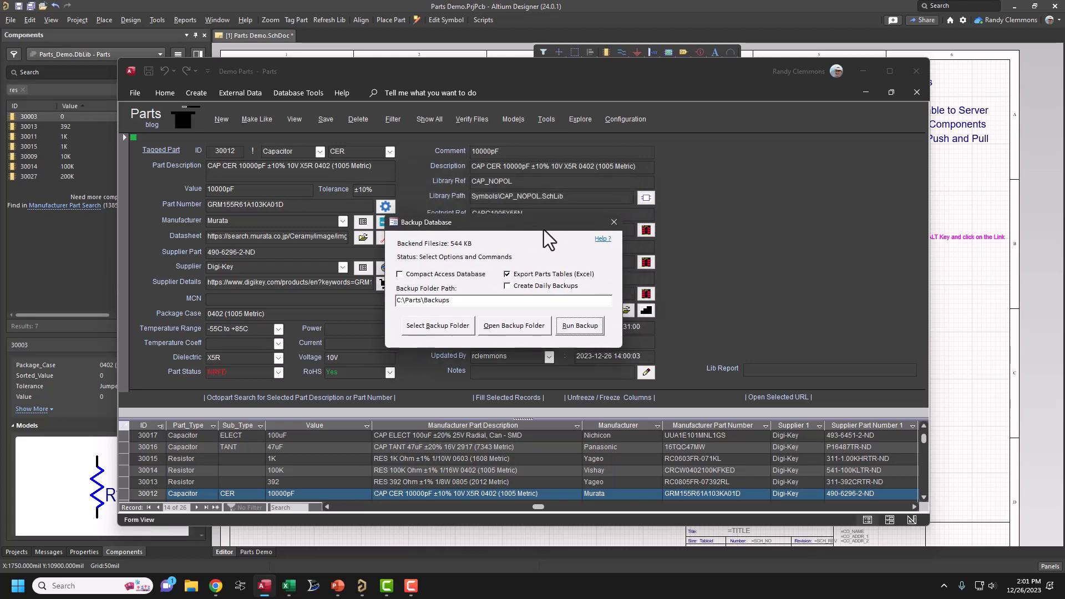
Open the Backup Database help page in the browser and read its backup and compacting notes.
left_click(602, 239)
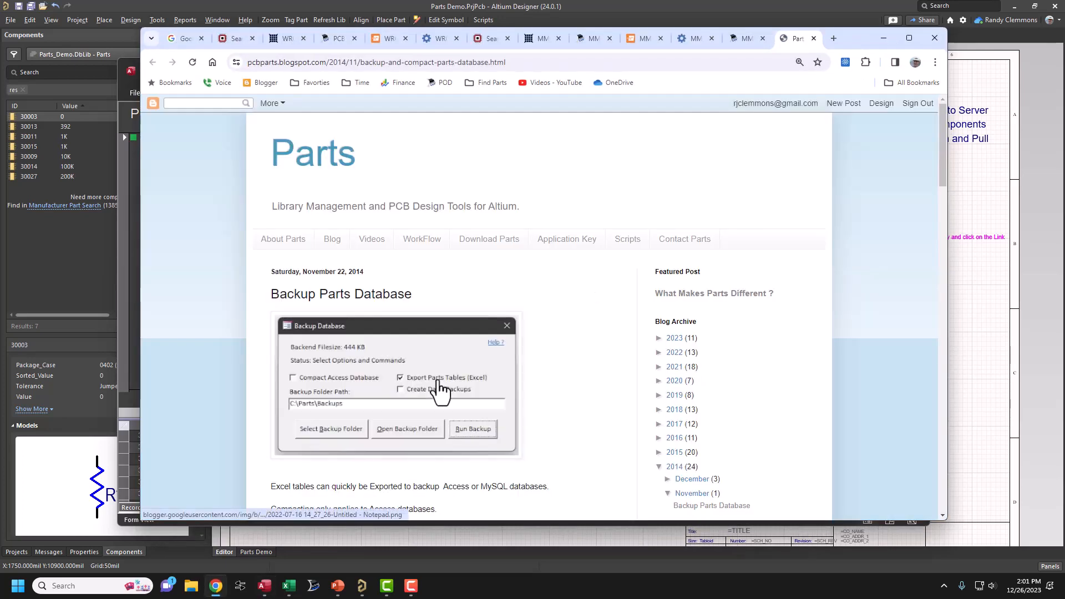
scroll(472, 372, "down", 4)
scroll(484, 364, "down", 3)
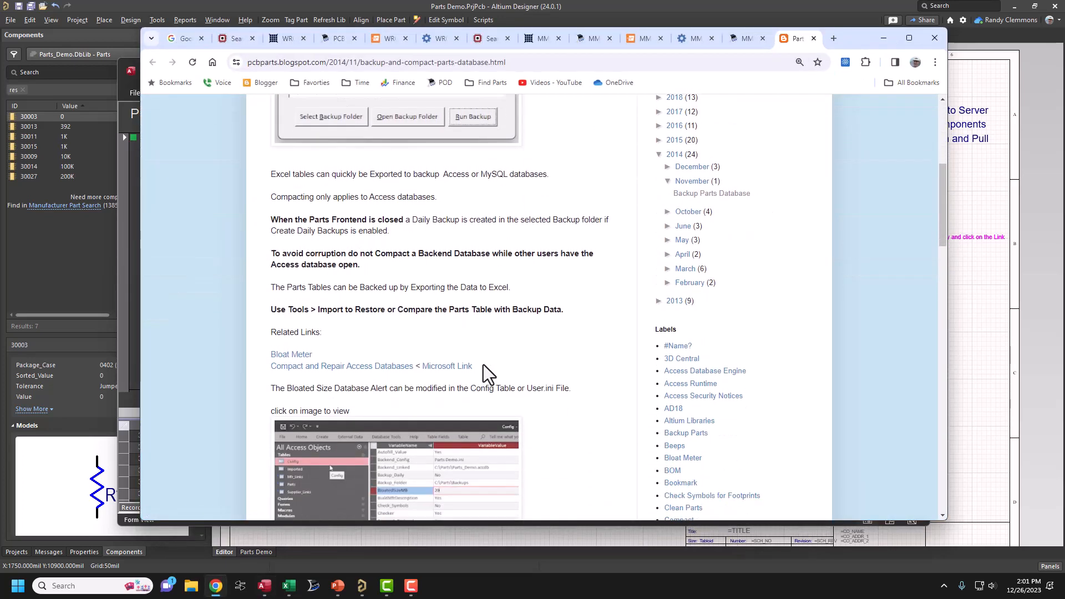
Open the Microsoft article on compacting and repairing Access databases from the backup help page, and return to the parts database.
scroll(352, 344, "down", 3)
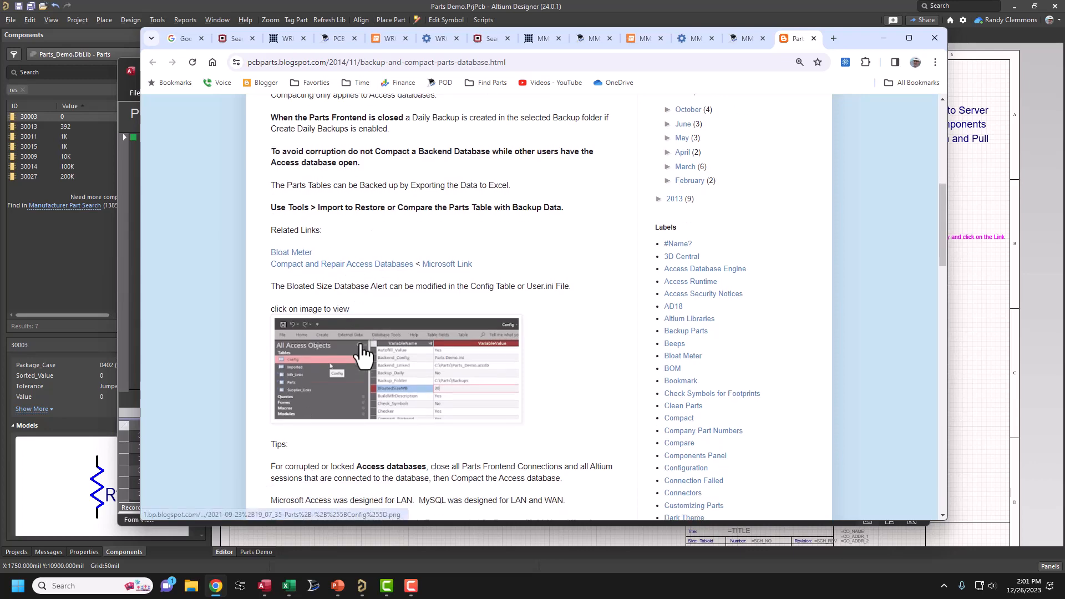
scroll(367, 401, "up", 2)
scroll(367, 402, "up", 1)
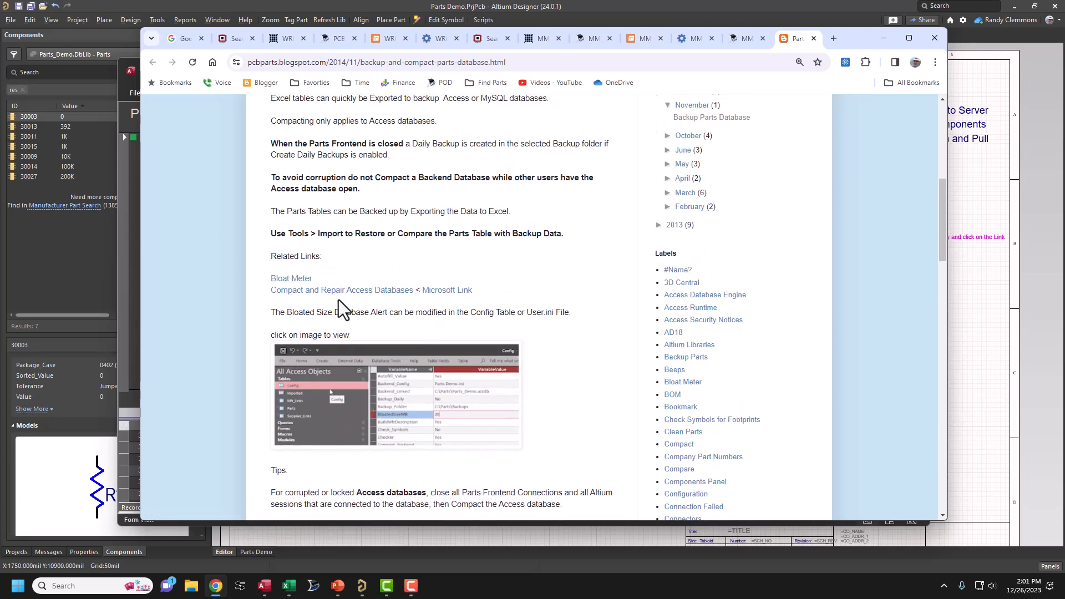
left_click(328, 289)
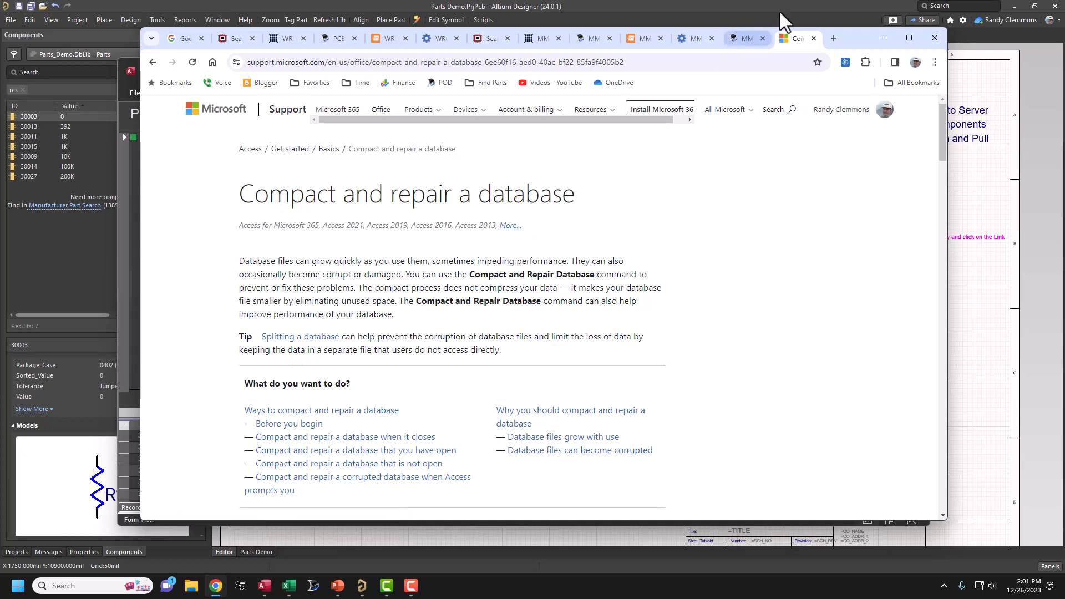
left_click(882, 40)
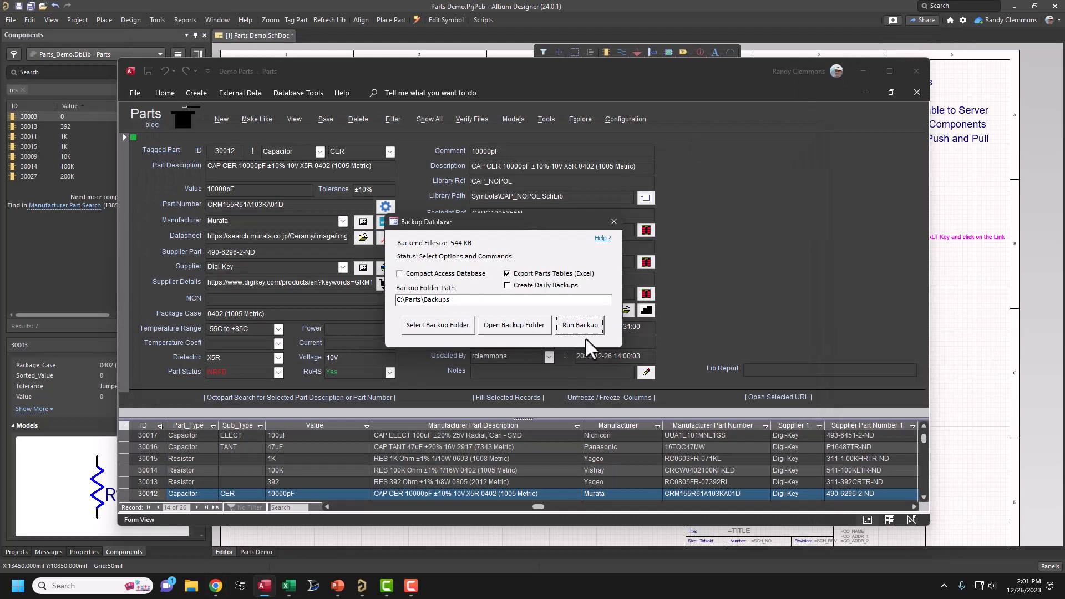
View the Excel backup files in the C:\Parts\Backups folder from the Backup Database dialog, and close the dialog without running a backup.
left_click_drag(541, 224, 550, 236)
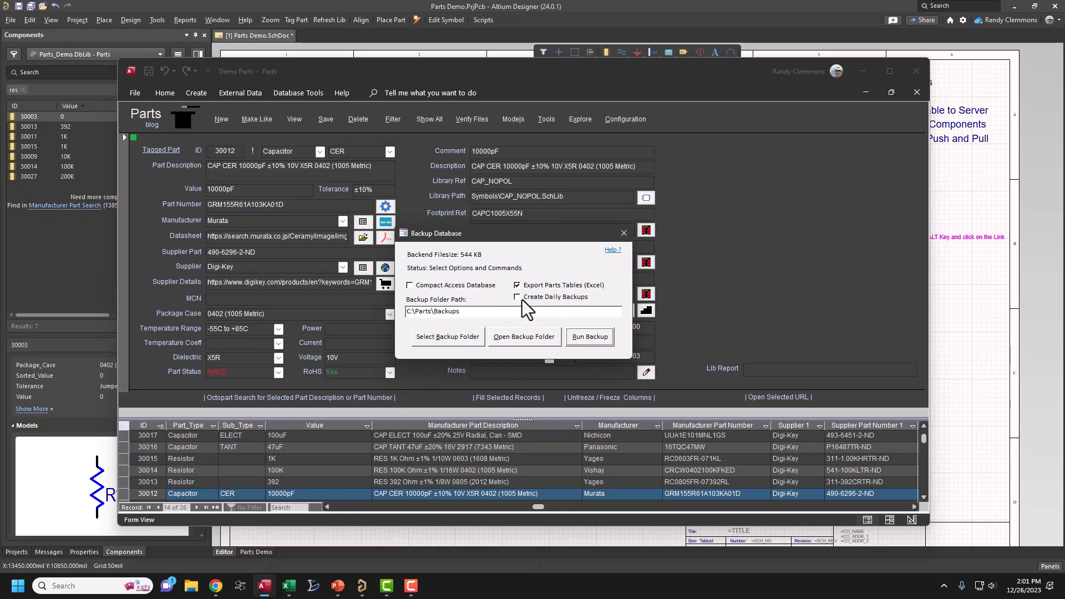
left_click_drag(534, 238, 523, 211)
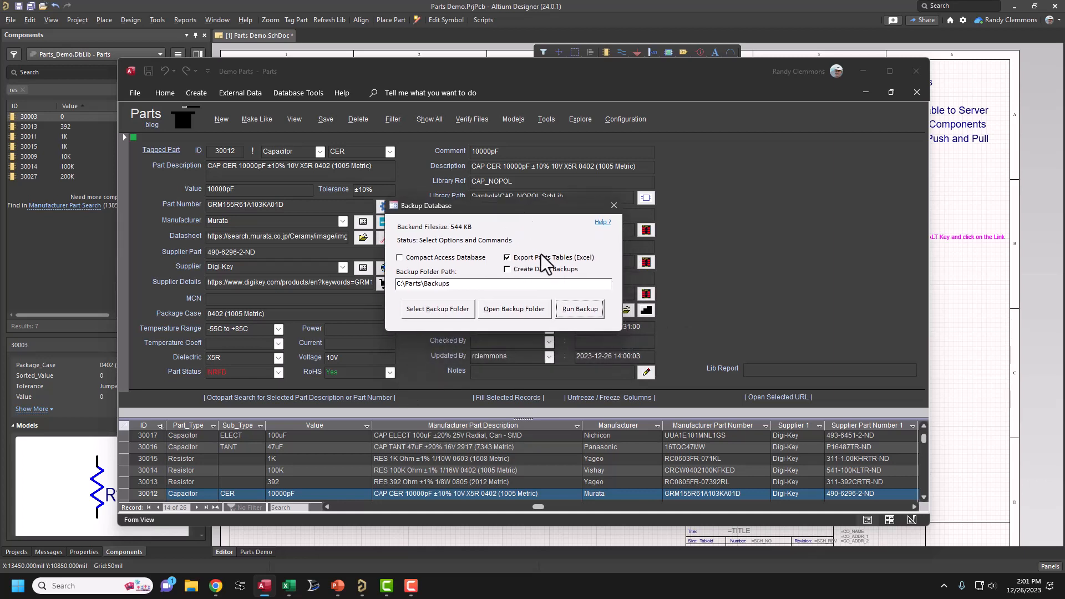
left_click(502, 310)
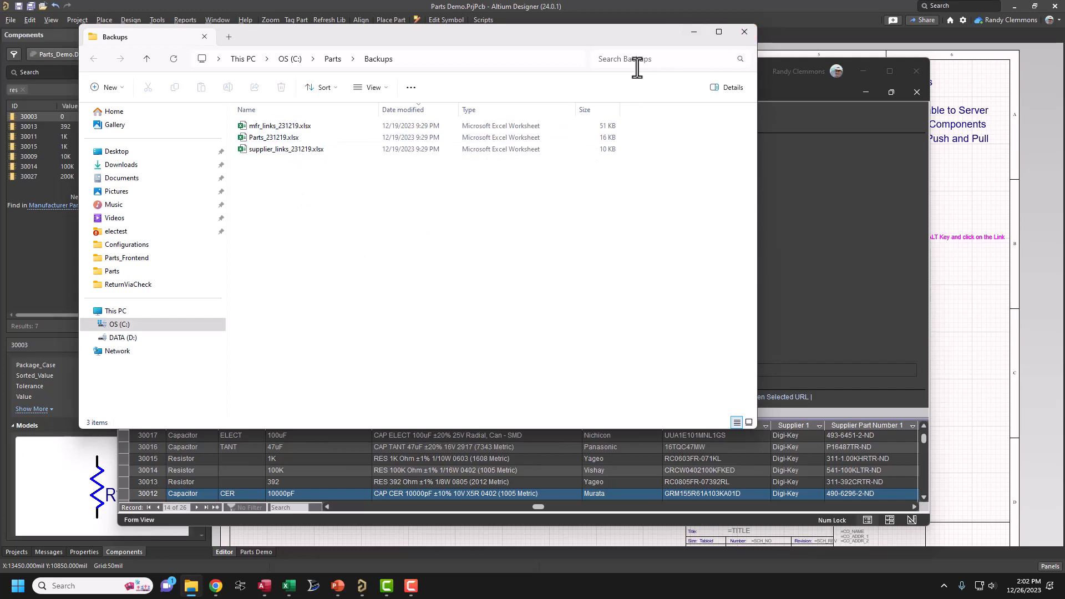
left_click(744, 32)
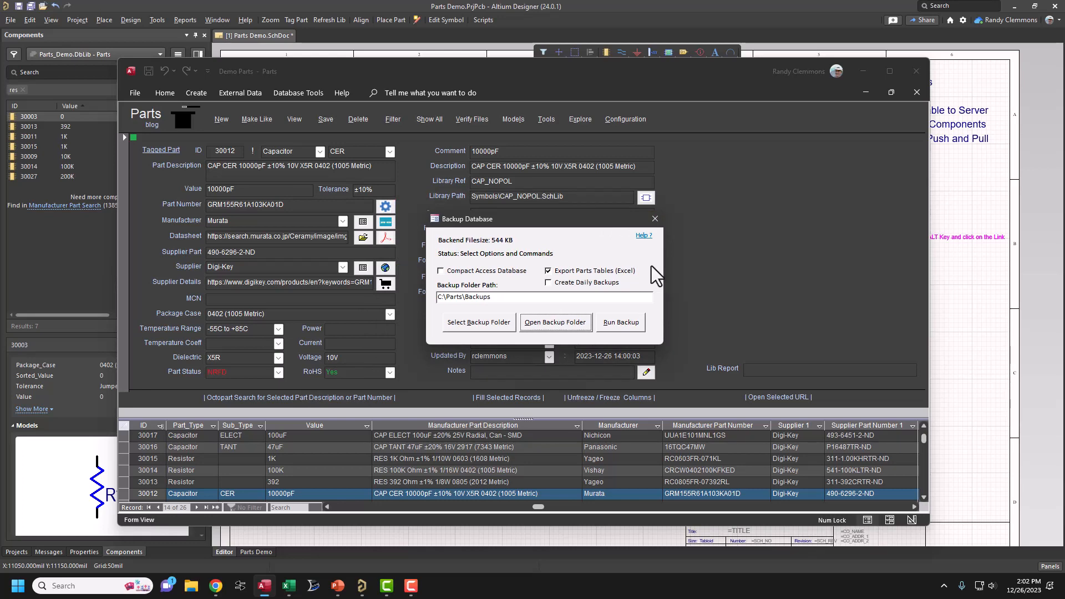
left_click(655, 218)
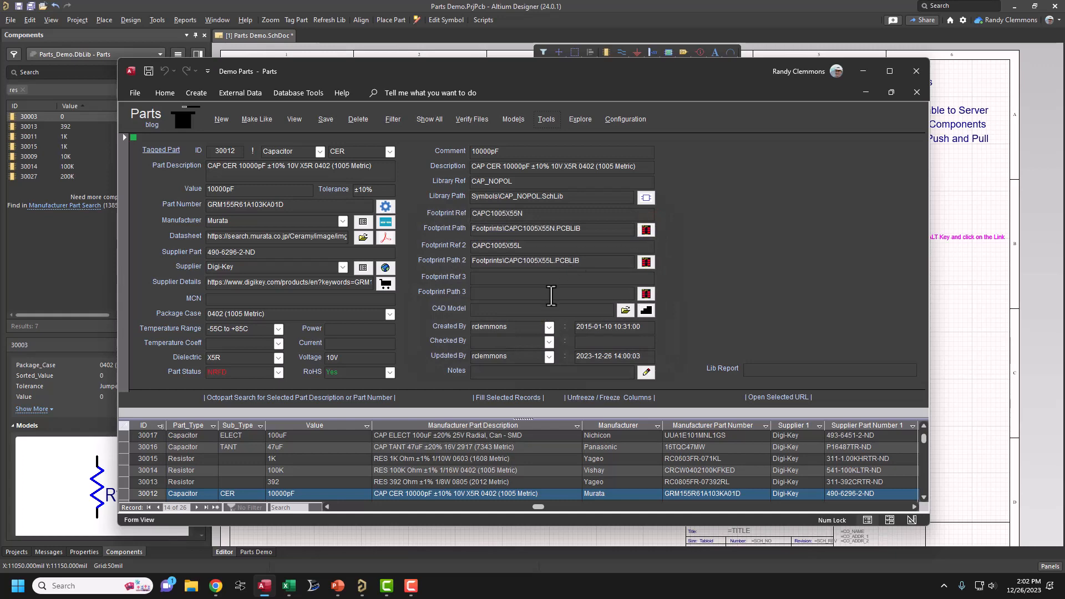
left_click(536, 124)
left_click(568, 213)
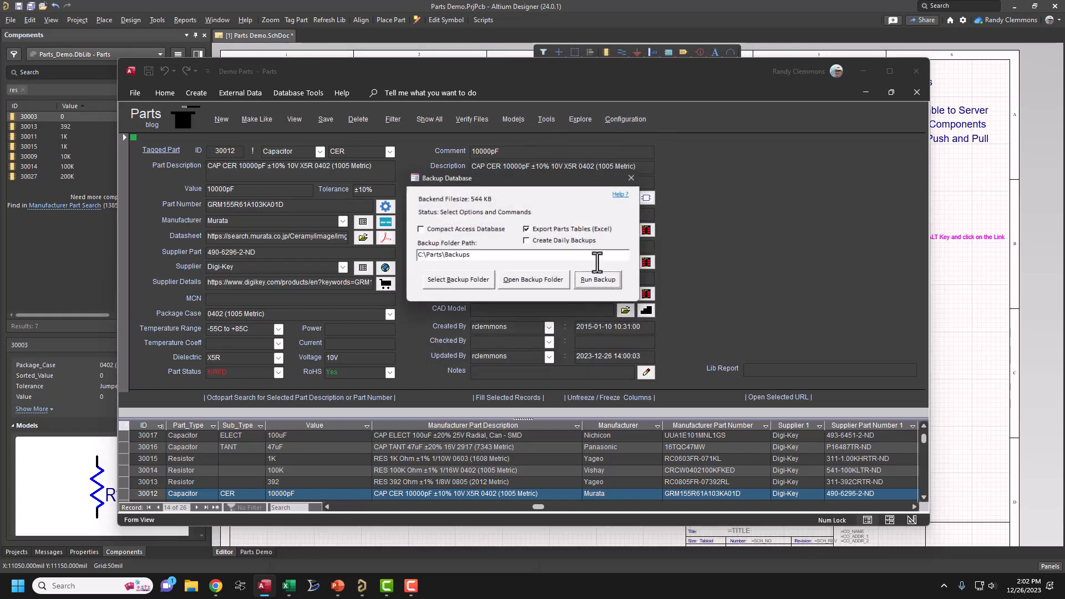
left_click(633, 177)
Examine the Parts backend folder and the Parts frontend folder using the database's Explore command.
left_click(584, 119)
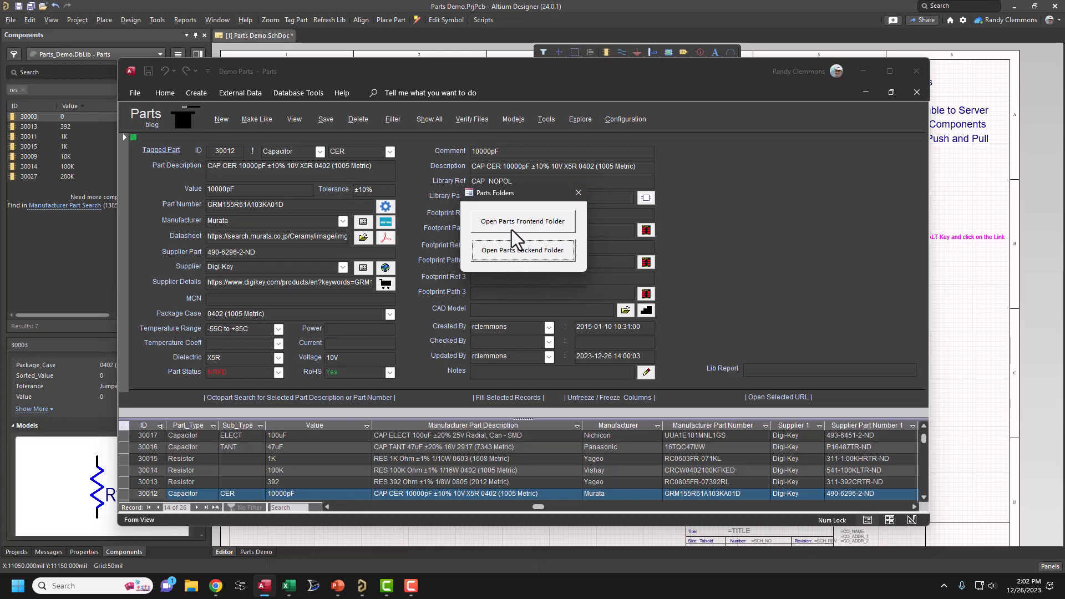
left_click_drag(525, 194, 511, 215)
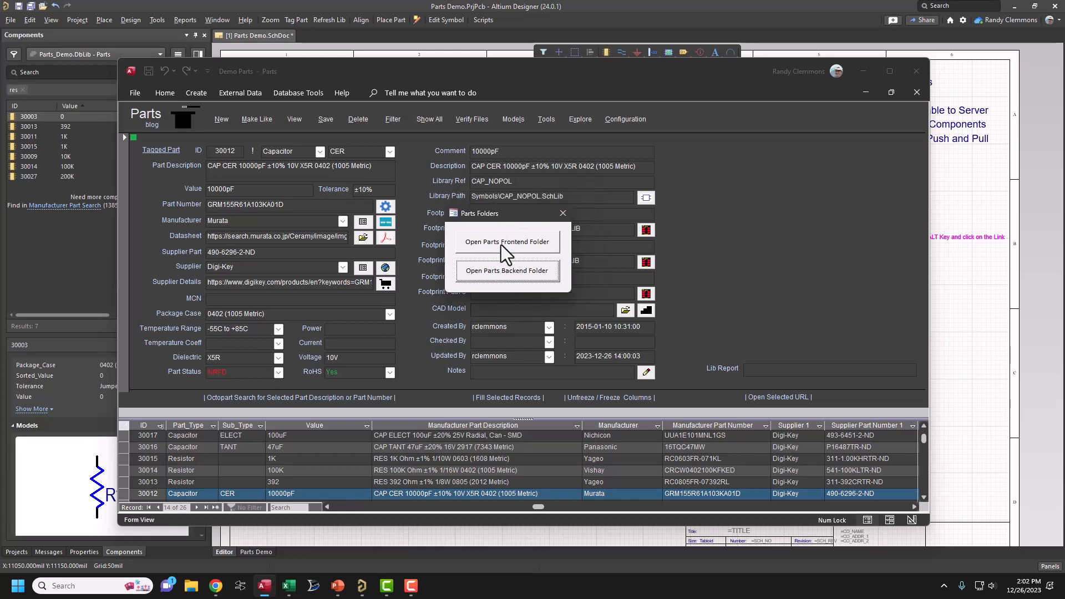
left_click(498, 274)
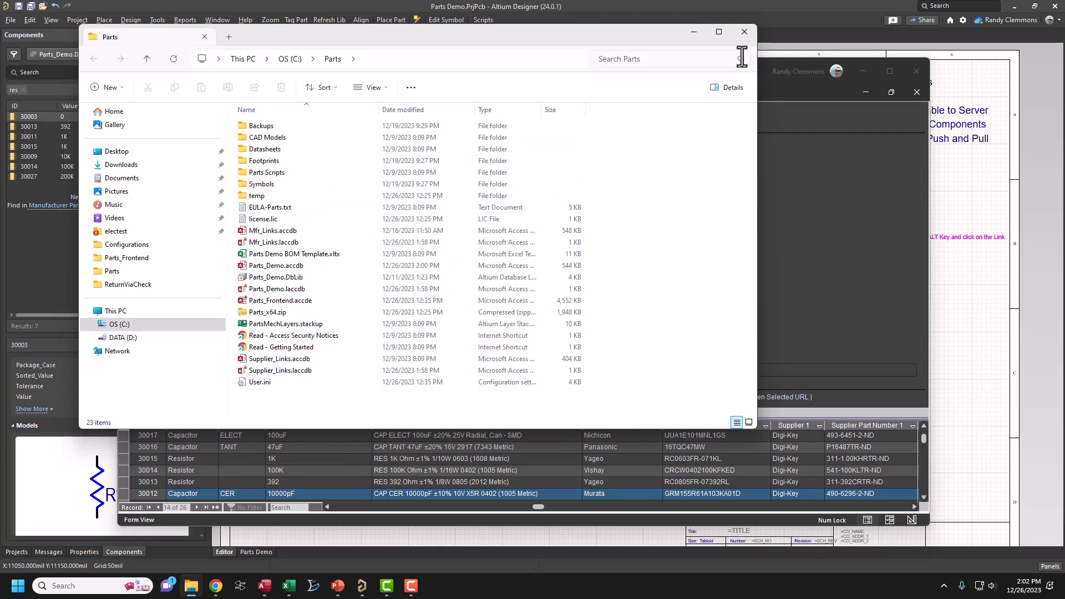
left_click(694, 32)
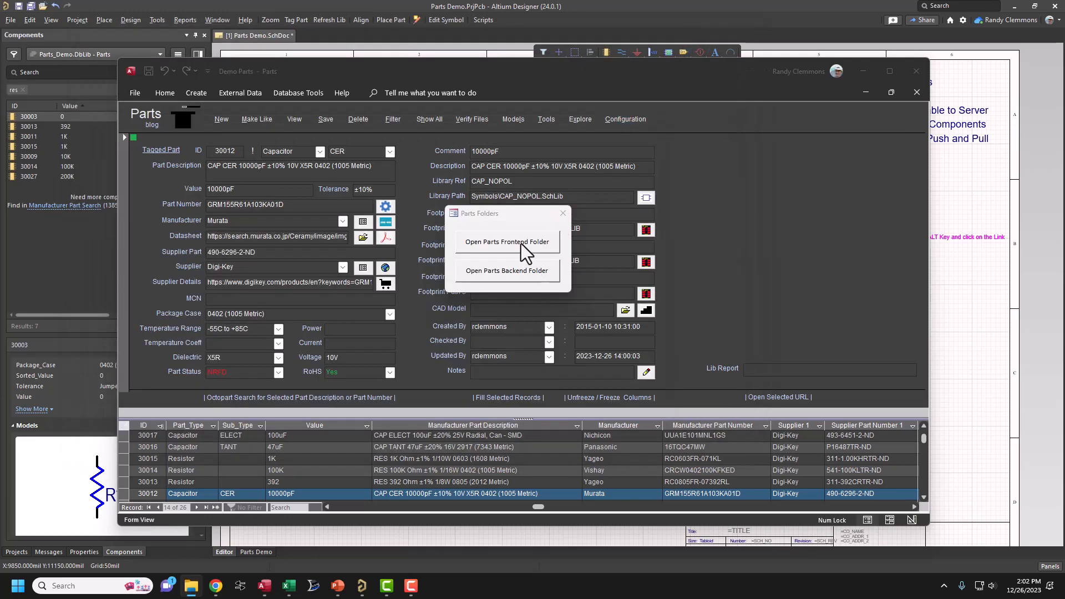
left_click(514, 244)
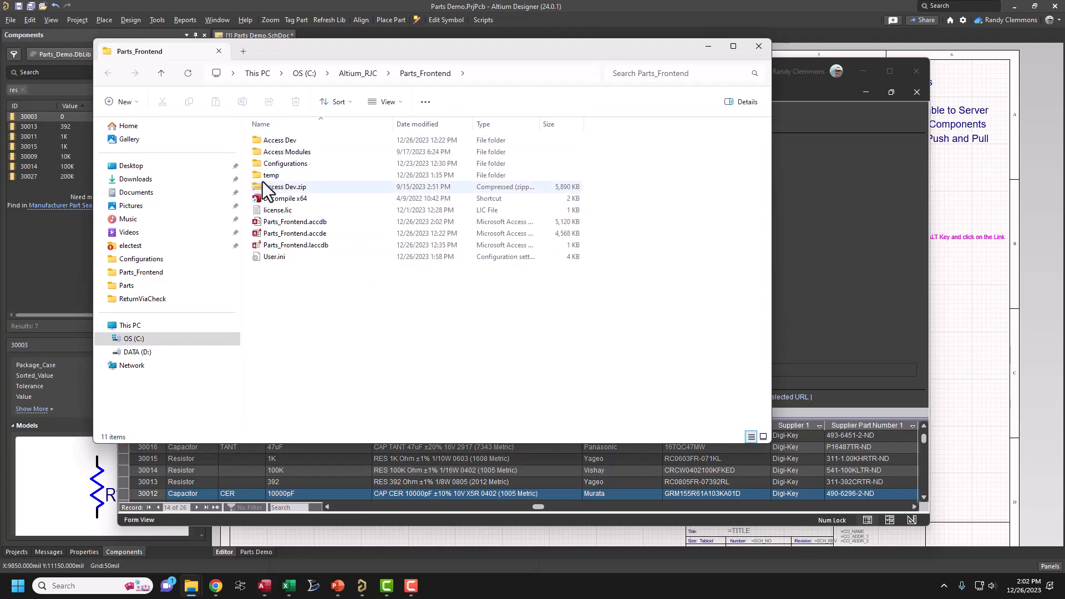
left_click(758, 47)
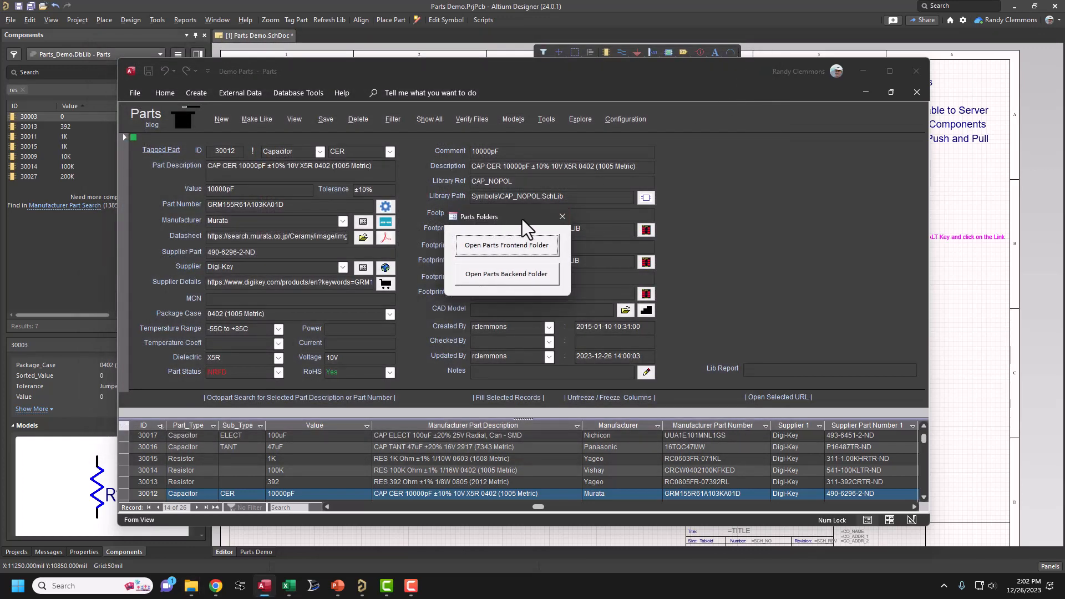
left_click_drag(521, 218, 528, 233)
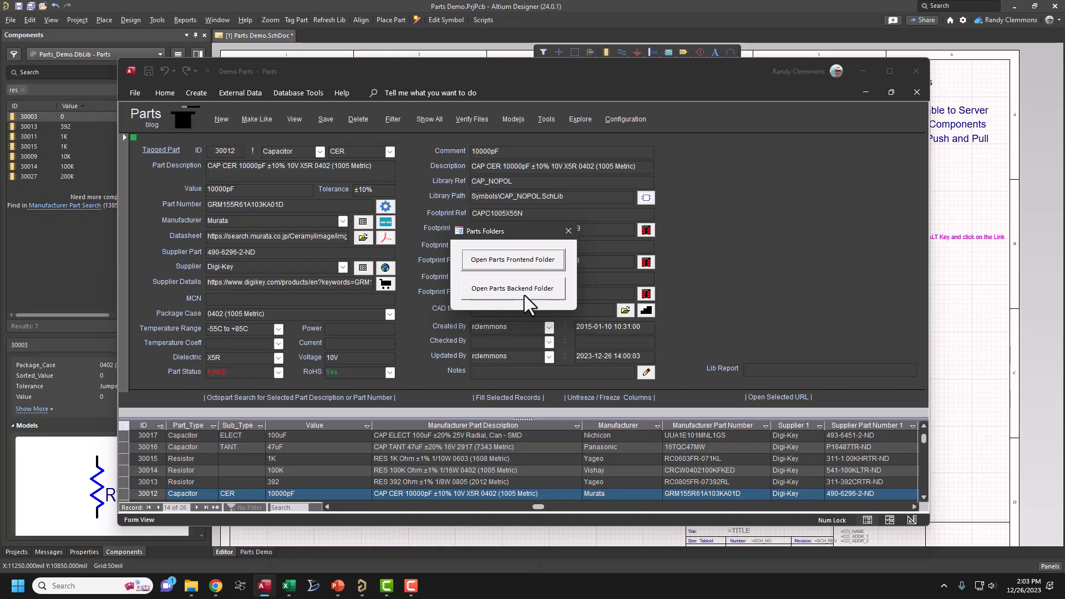
left_click(568, 230)
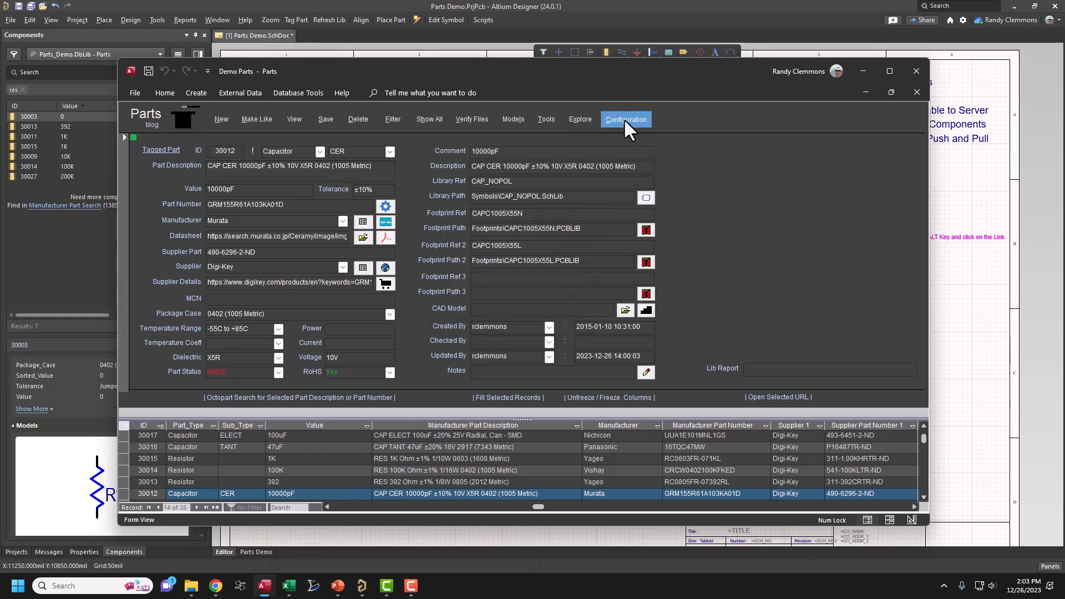
Review the parts database's configuration paths, record-saving options and librarian options, and return to the Altium schematic.
left_click(625, 119)
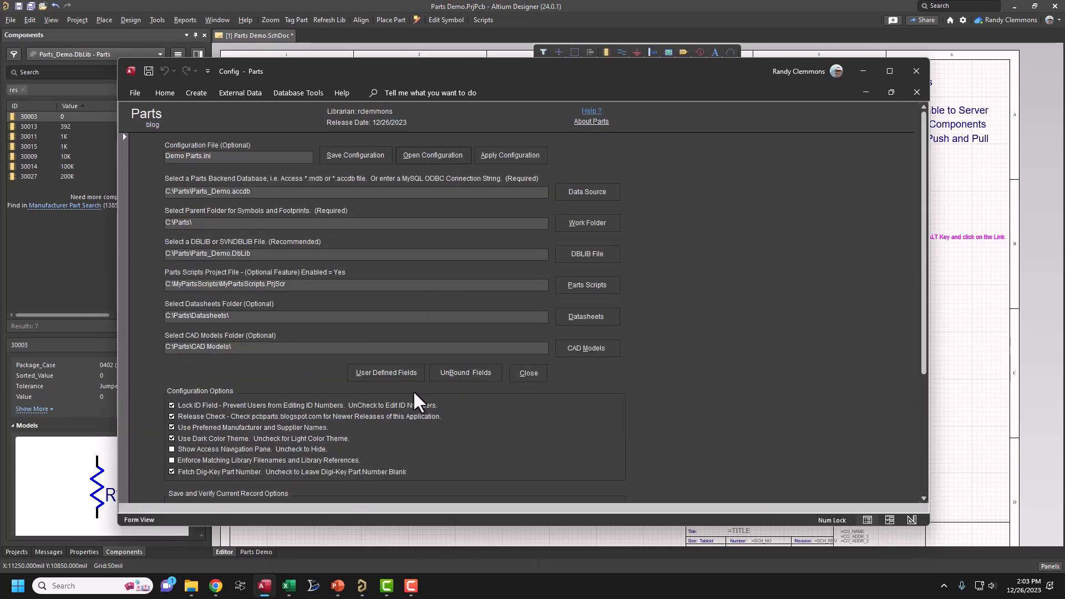
scroll(413, 390, "down", 3)
scroll(338, 436, "down", 2)
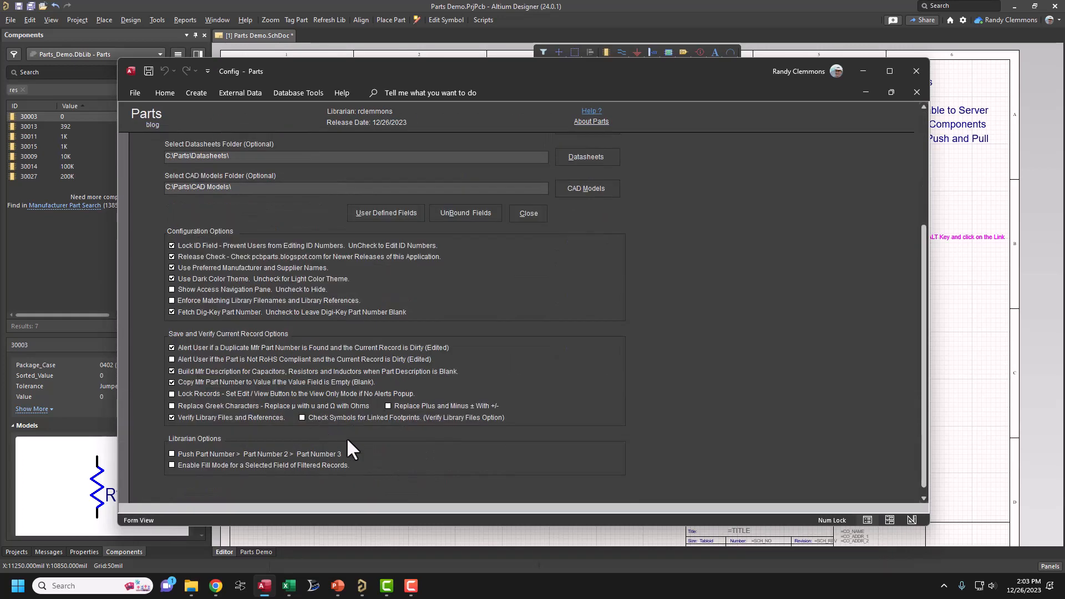
scroll(346, 437, "up", 5)
left_click(862, 70)
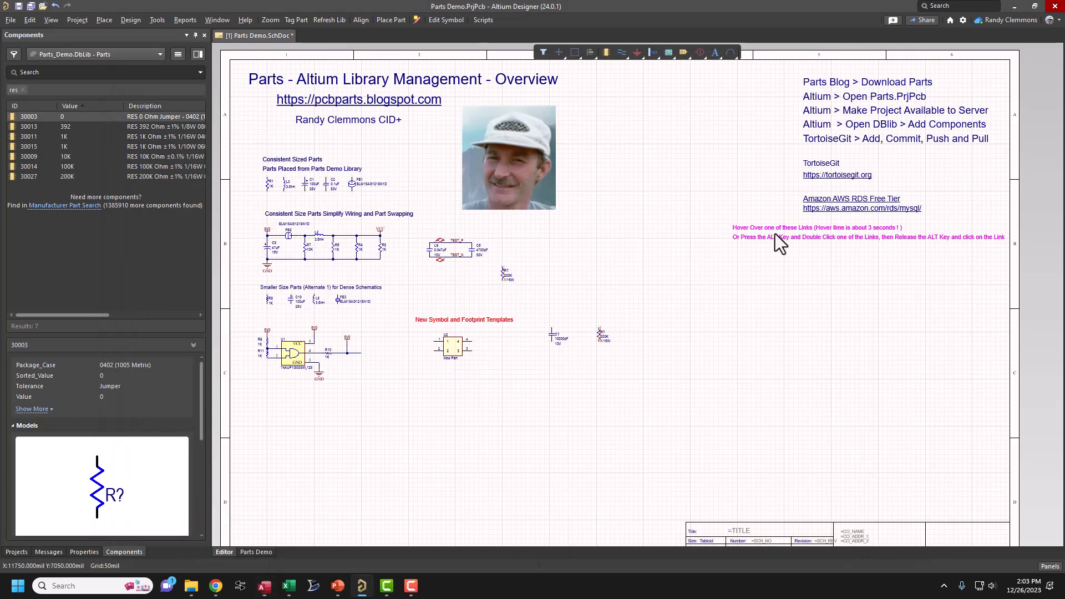